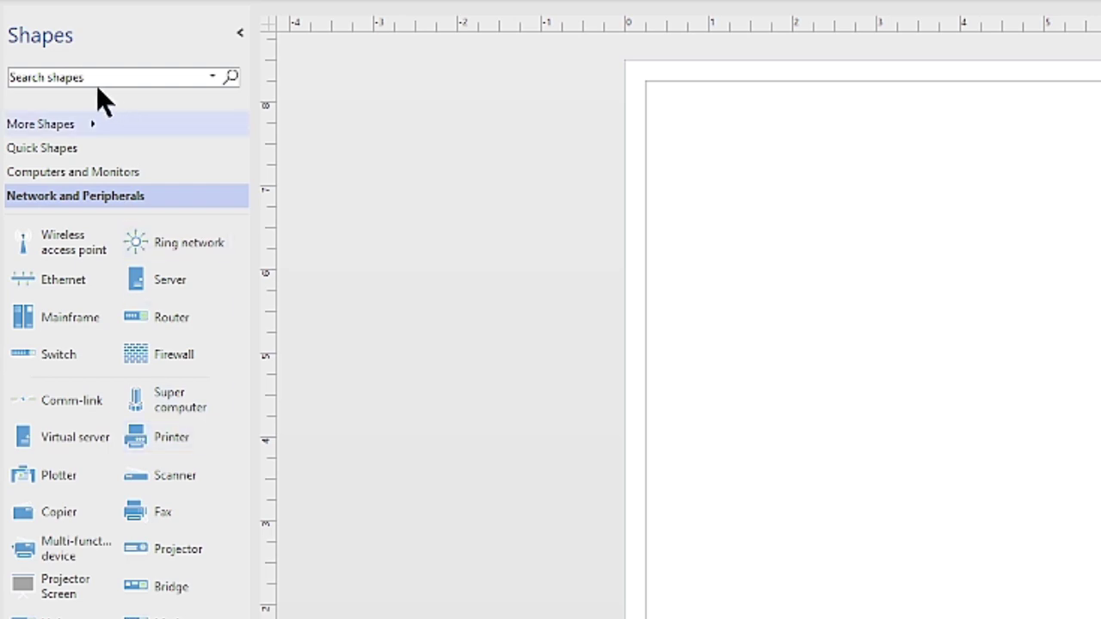
Look through the shapes in the Computers and Monitors stencil and return to Network and Peripherals
left_click(174, 176)
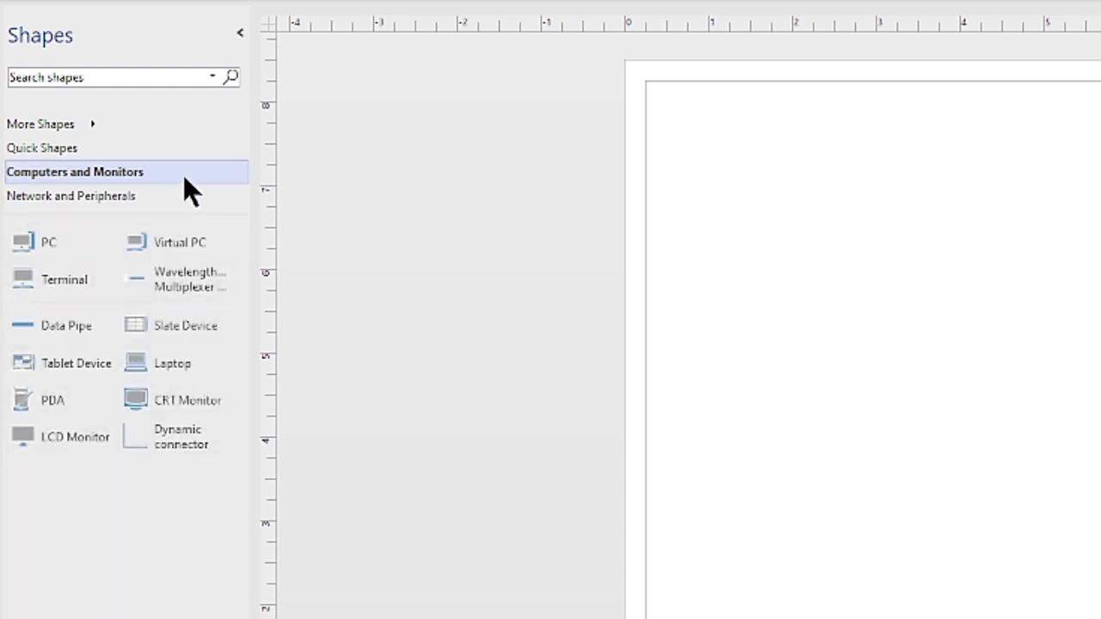
left_click(187, 209)
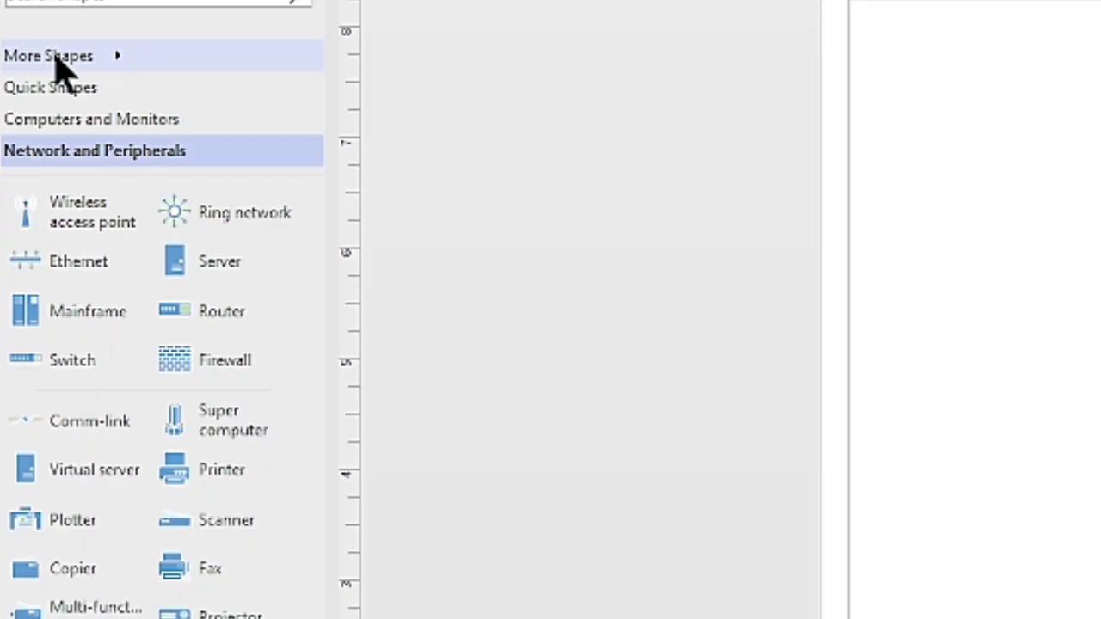
Browse the additional Network stencils, adding the Network Symbols stencil and removing it again
left_click(26, 164)
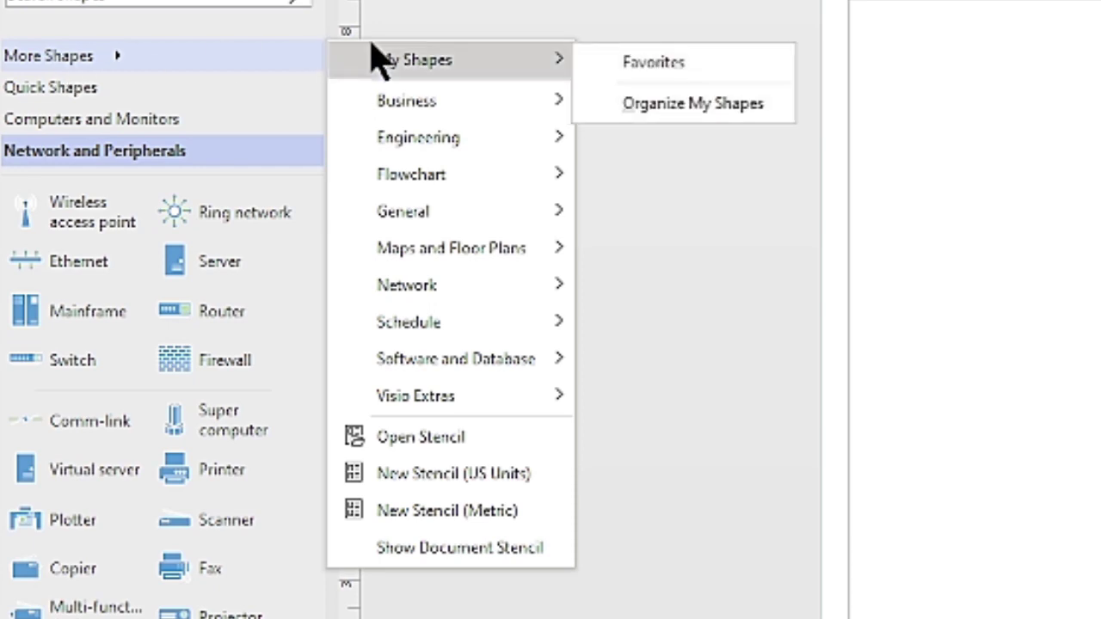
mouse_move(411, 291)
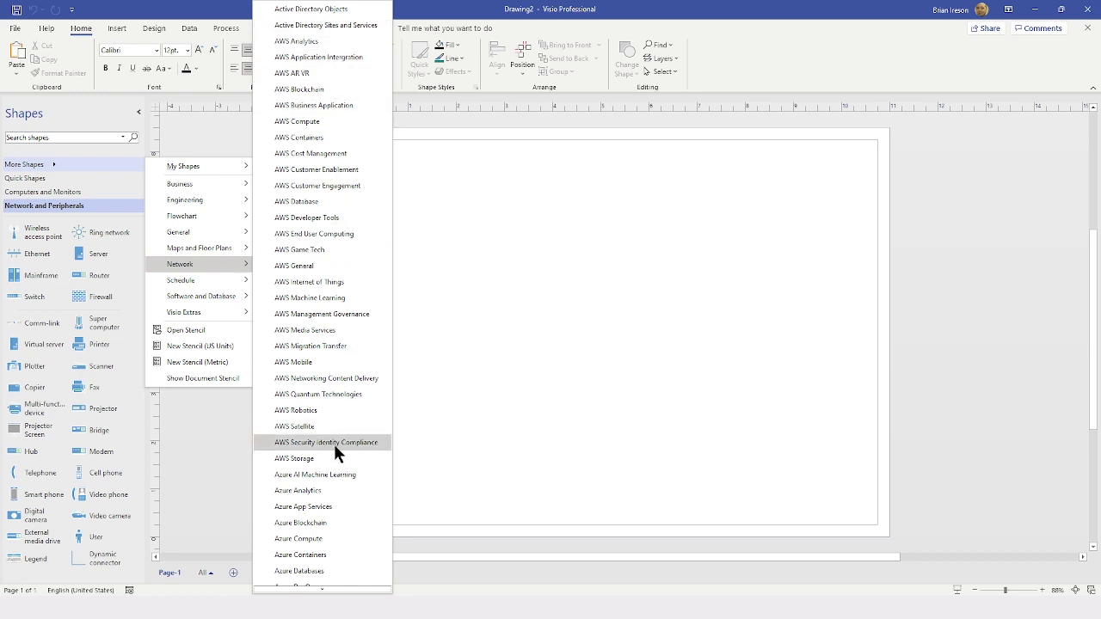
scroll(334, 444, "down", 2)
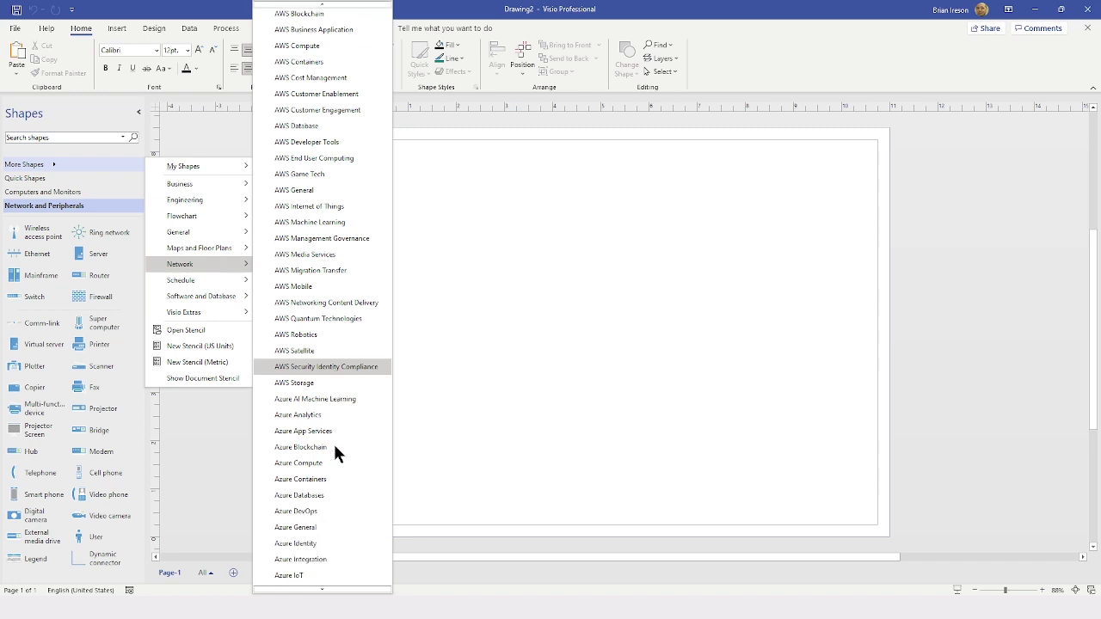
scroll(333, 441, "down", 8)
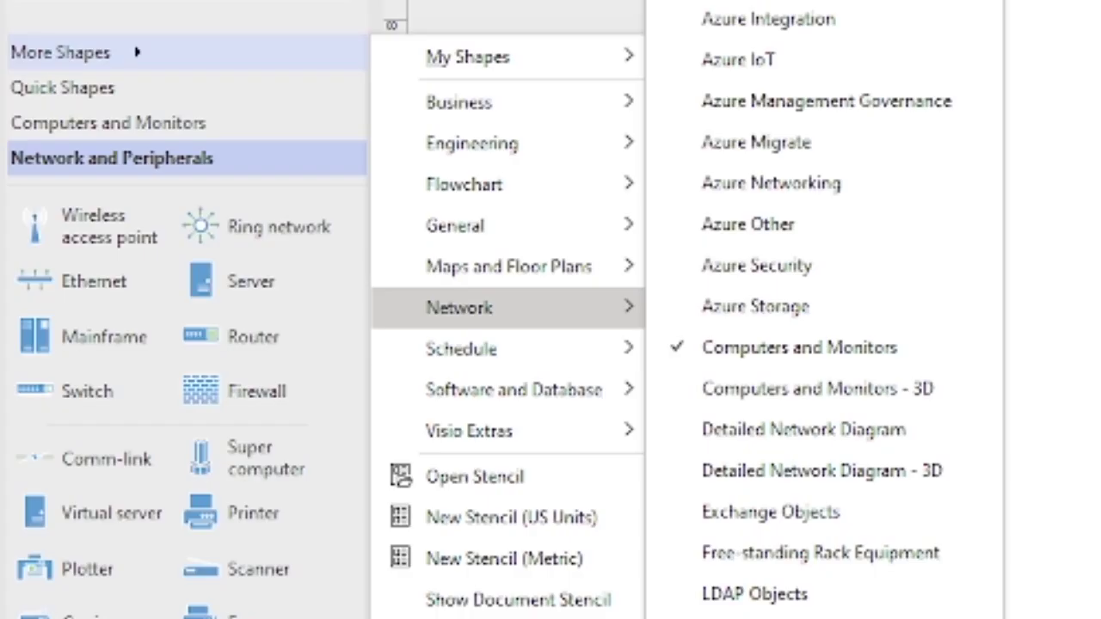
left_click(297, 487)
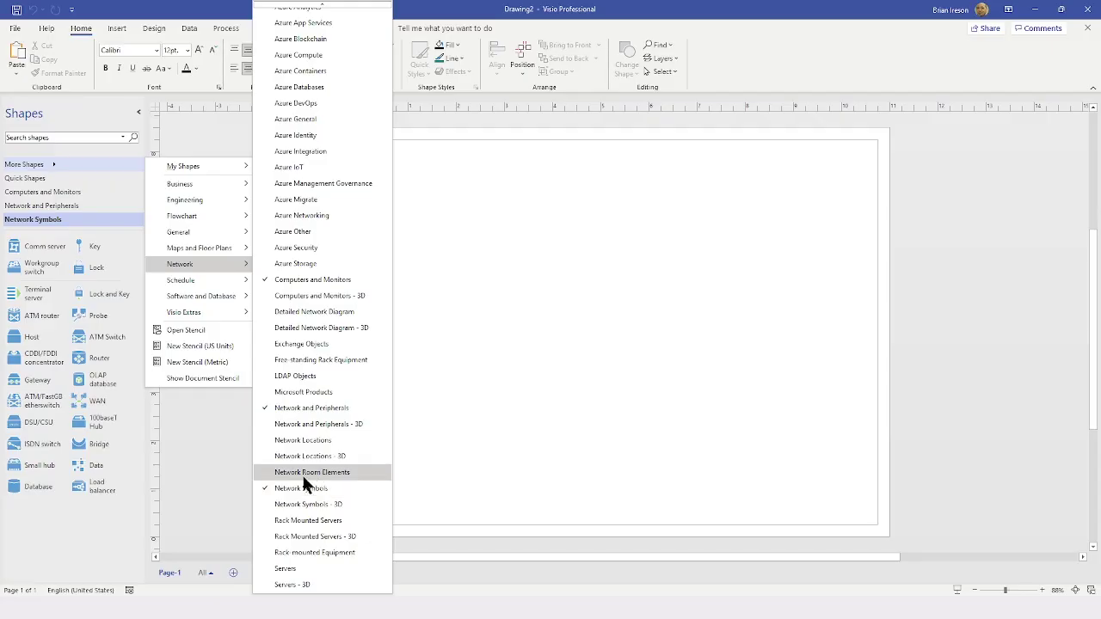
left_click(299, 489)
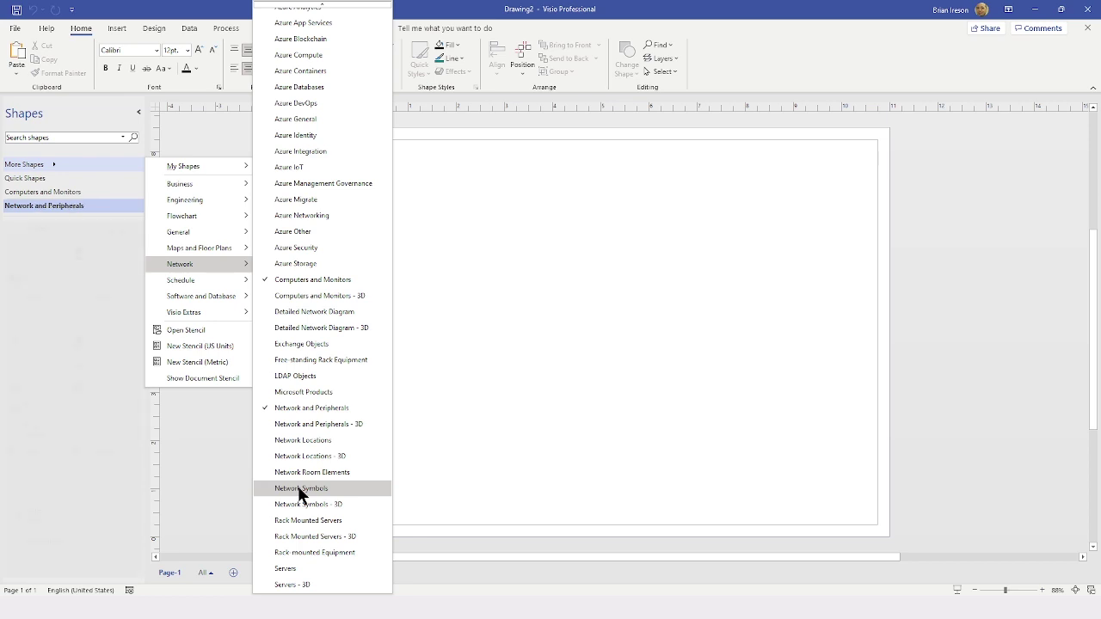
left_click(248, 258)
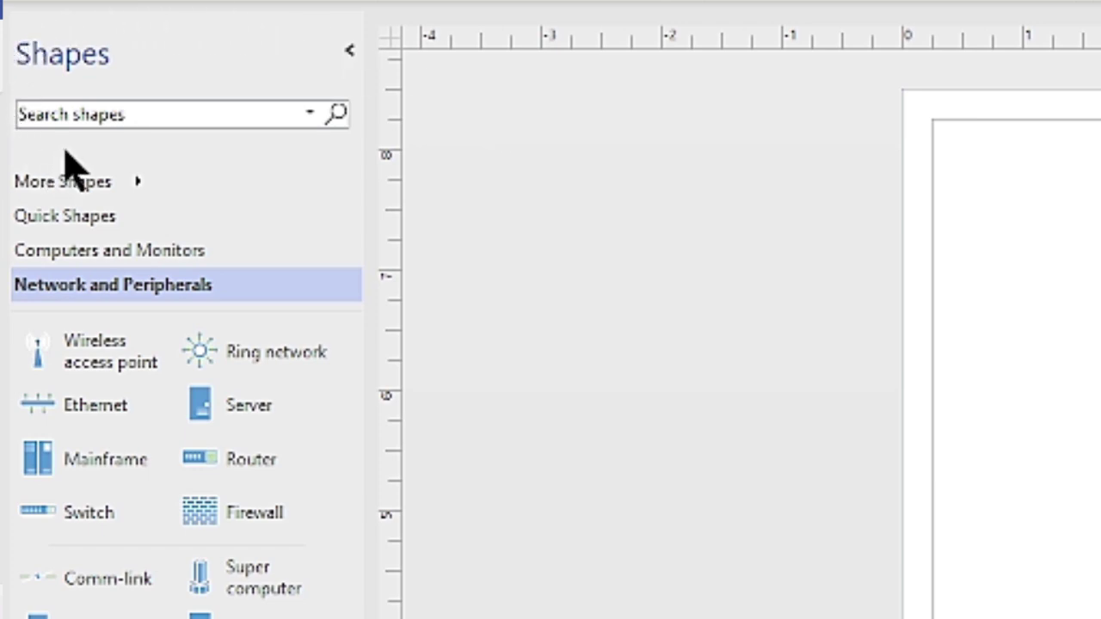
Search the shapes for "internet" and place the Internet globe from Web and Media Icons on the page
left_click(126, 115)
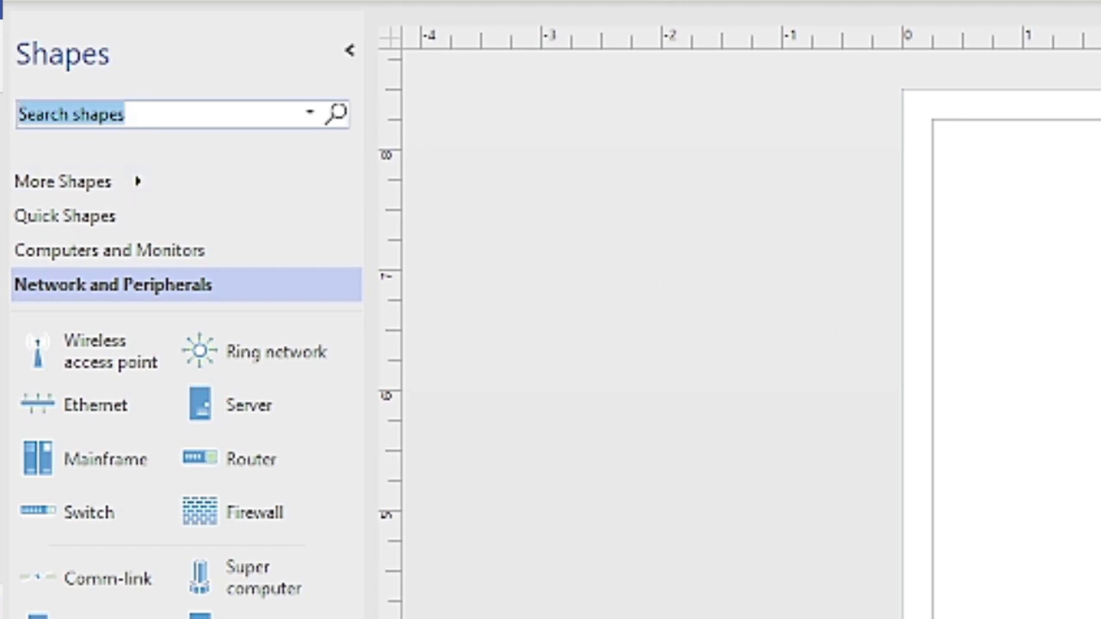
key("BackSpace")
type("internet")
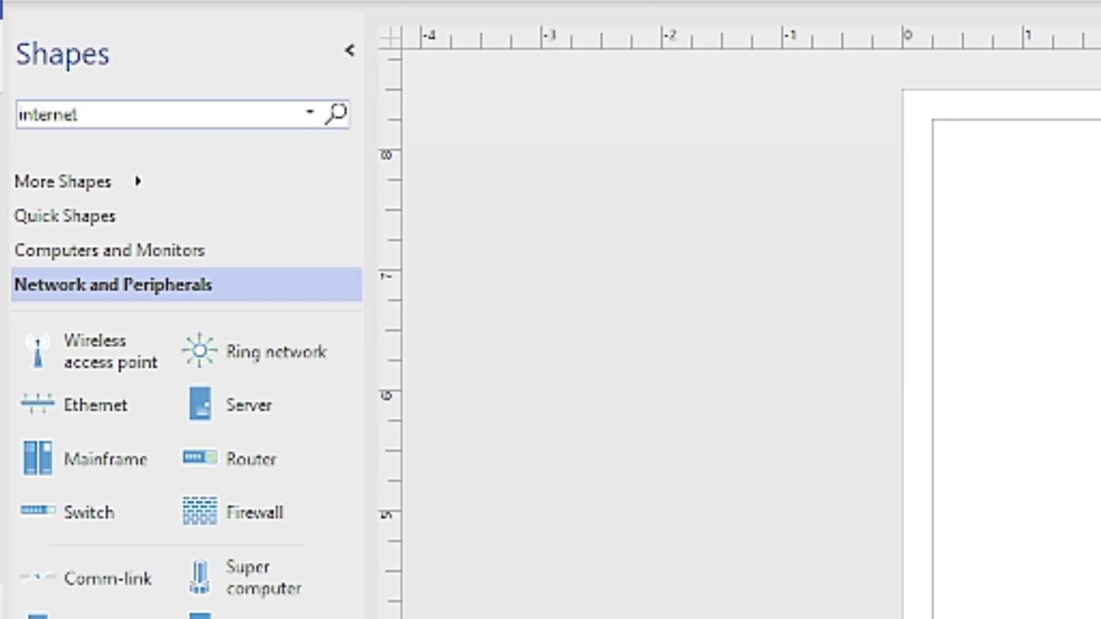
key("Return")
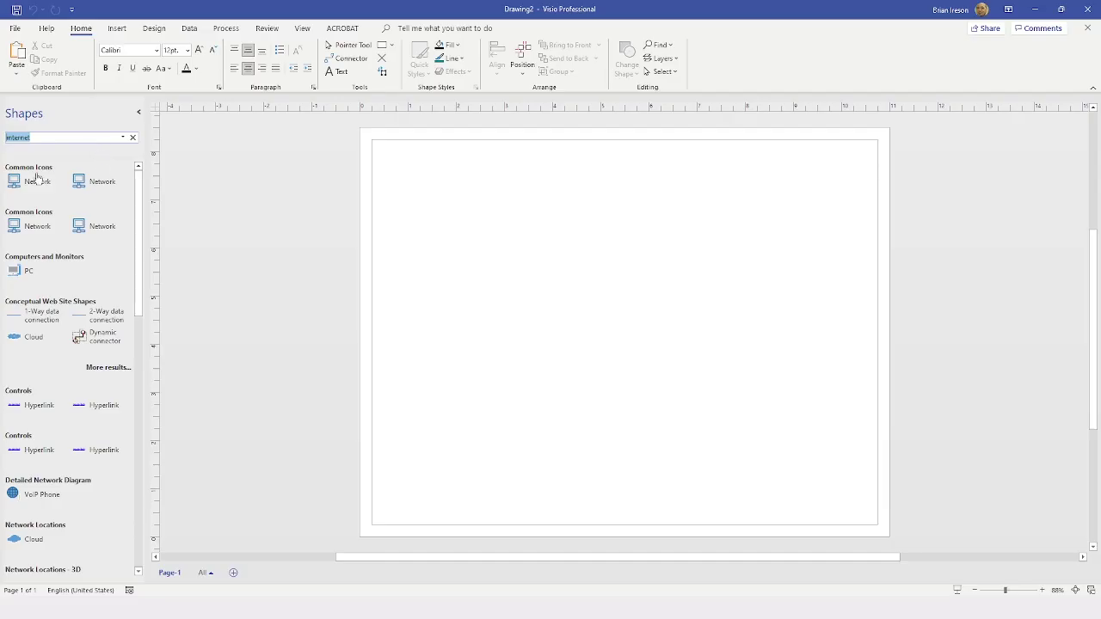
left_click_drag(138, 195, 159, 393)
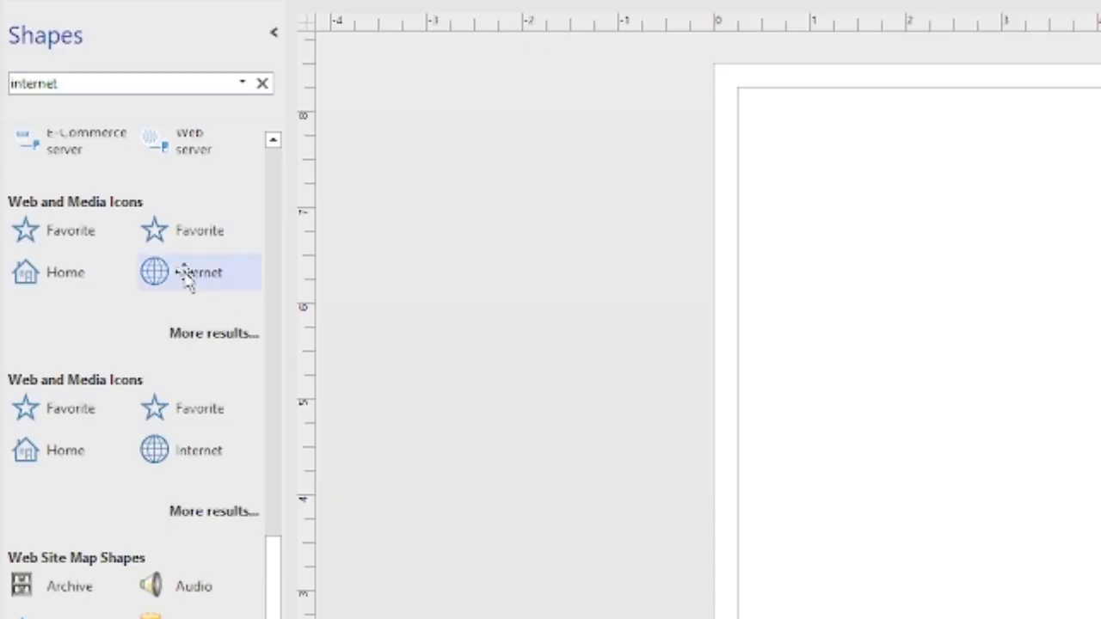
left_click_drag(187, 282, 925, 225)
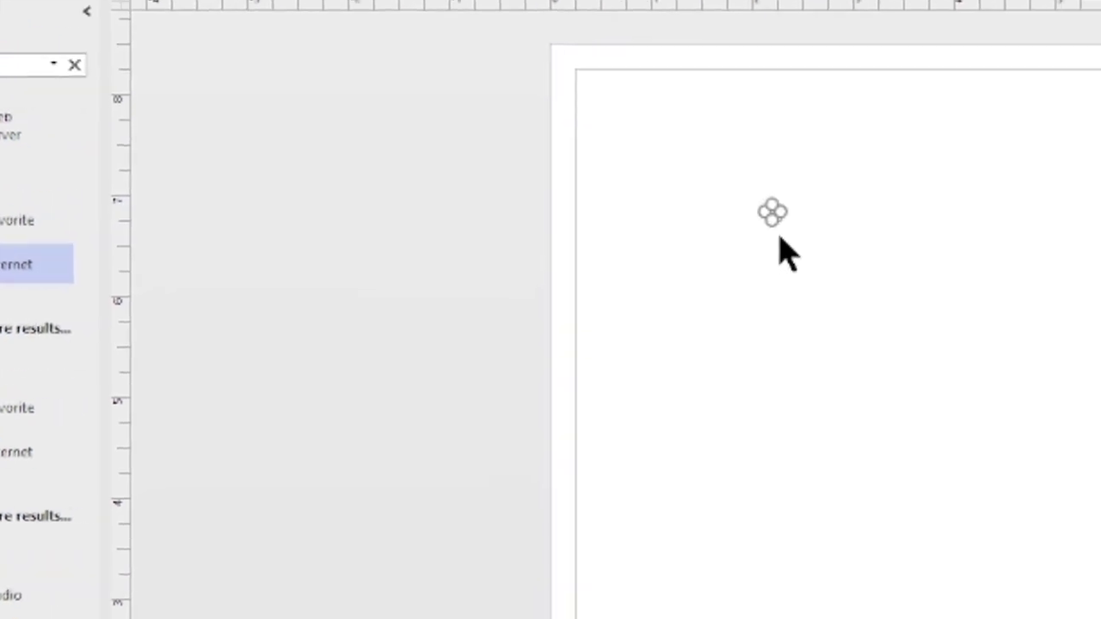
left_click_drag(784, 251, 778, 250)
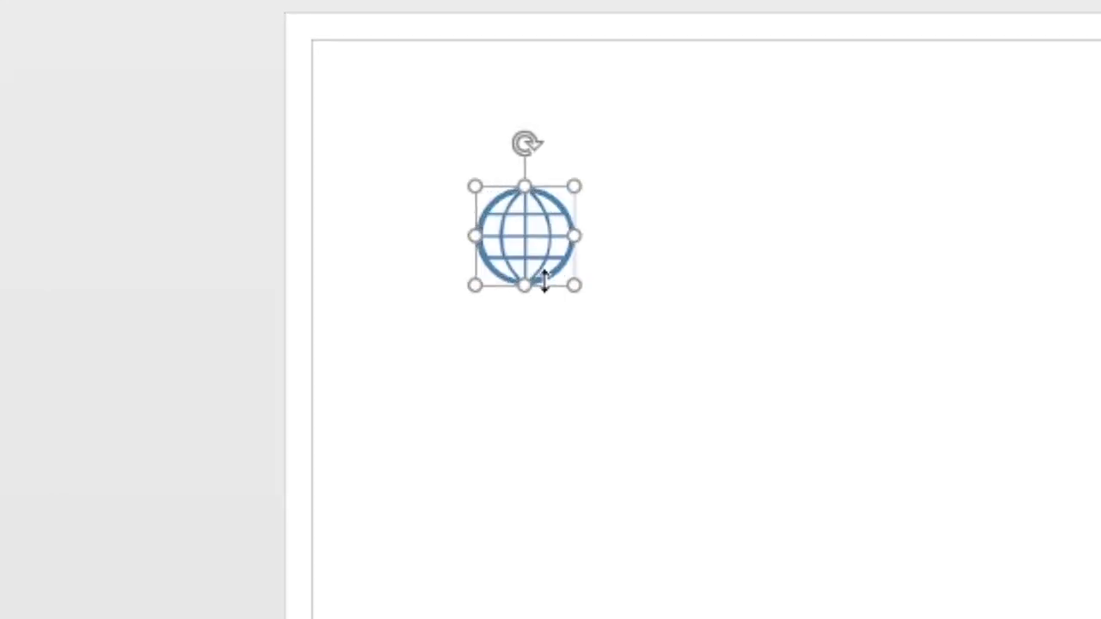
Enlarge the globe to about 1.29 in square and move it into the page's upper-left corner
left_click_drag(544, 284, 556, 329)
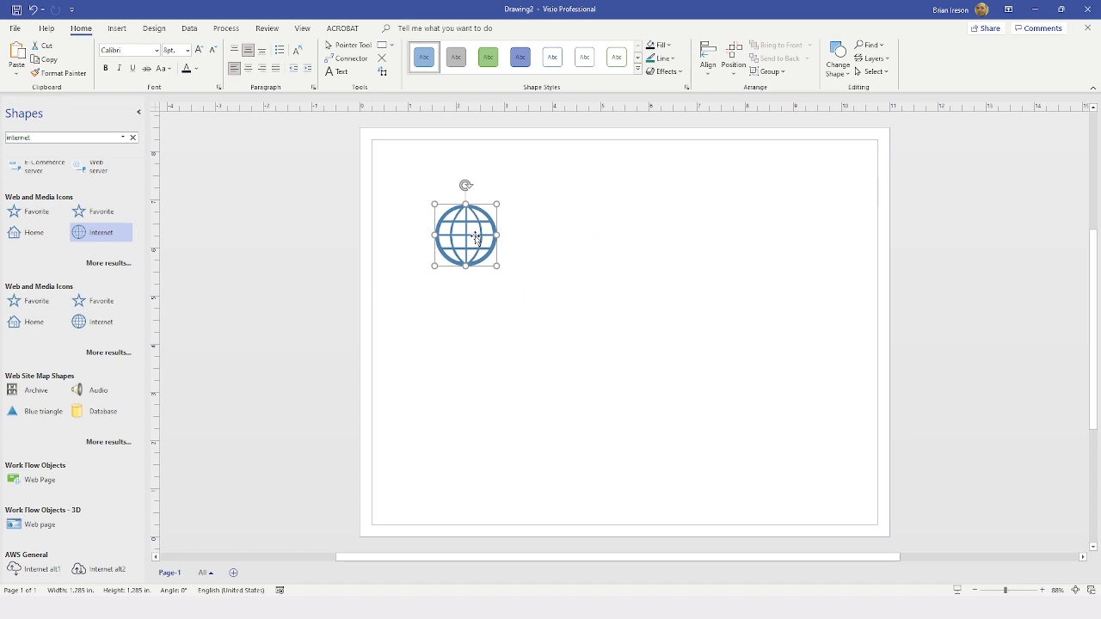
left_click_drag(476, 237, 420, 181)
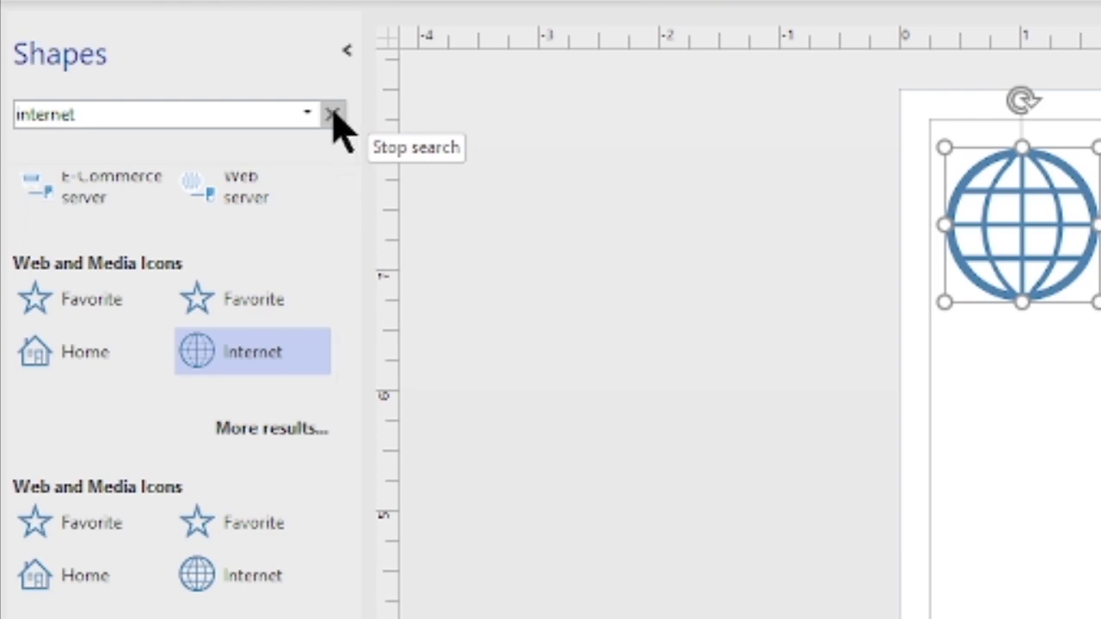
Clear the shape search and place two Firewall shapes in a horizontal row, the first one below the globe
left_click(333, 114)
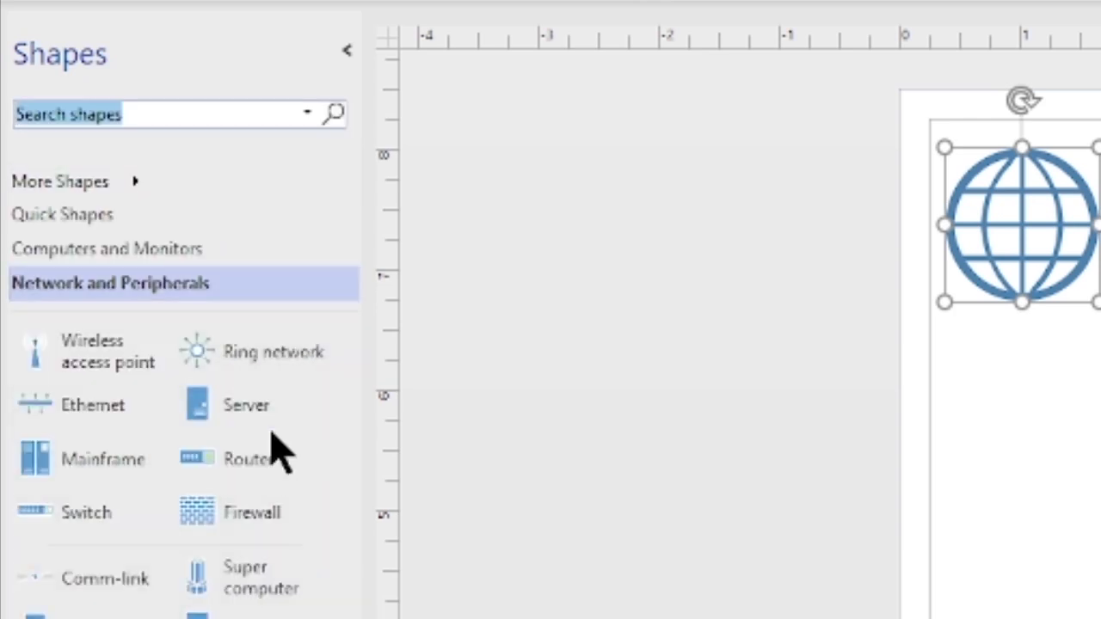
left_click(779, 583)
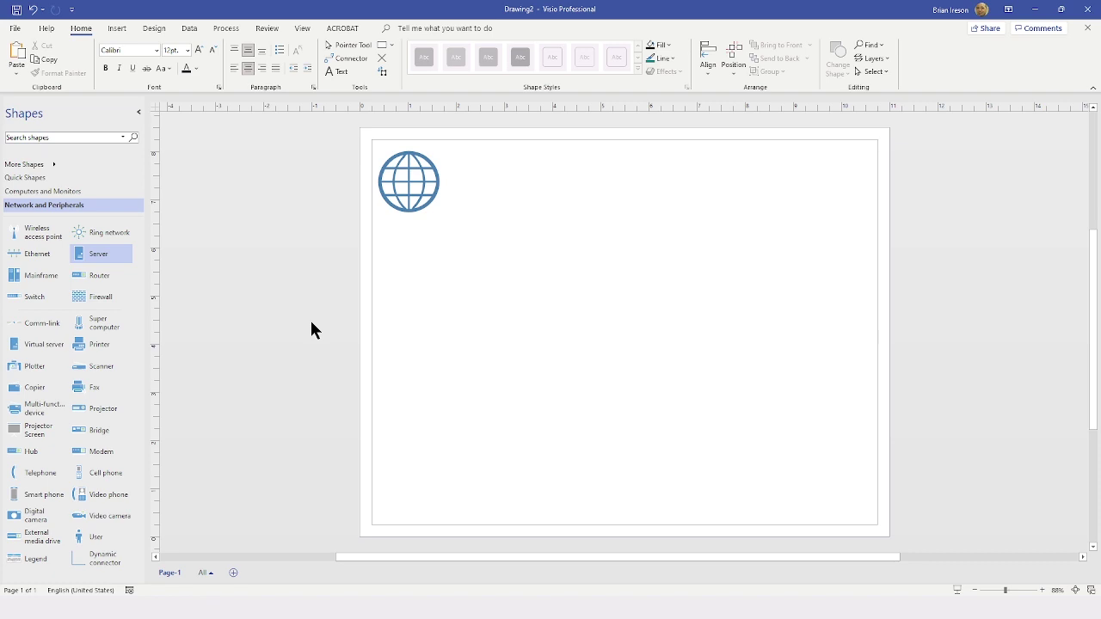
left_click(96, 298)
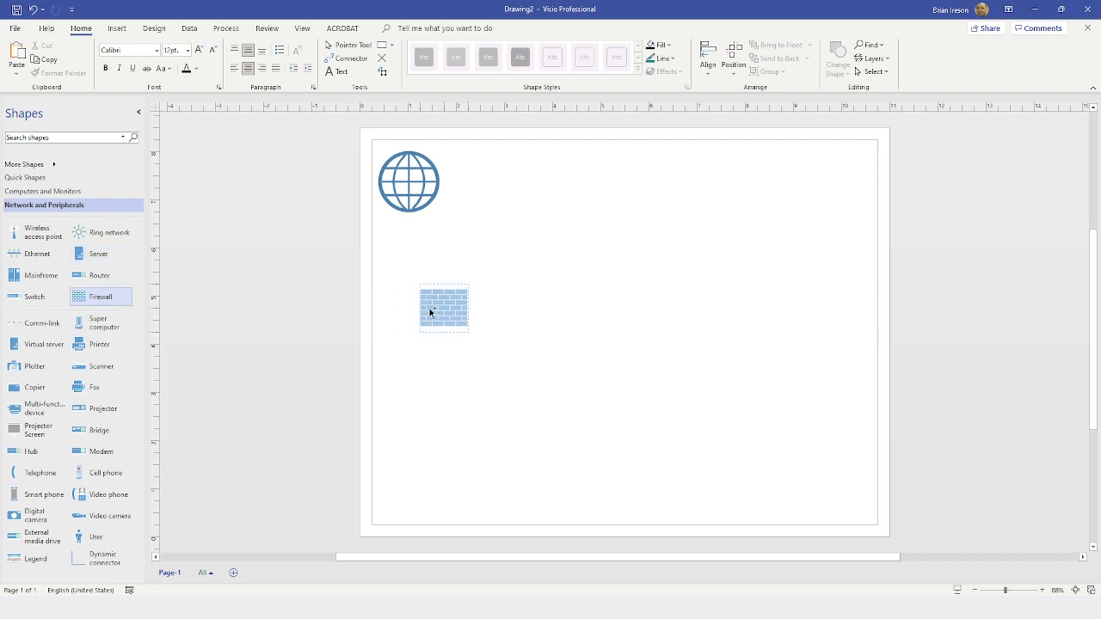
left_click(421, 308)
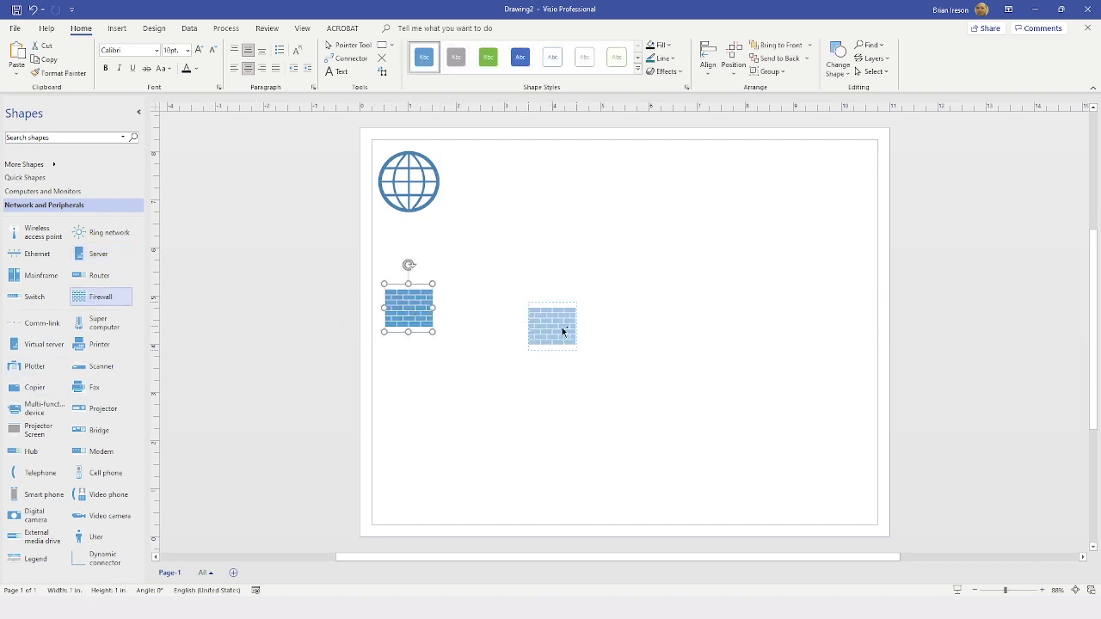
left_click(547, 312)
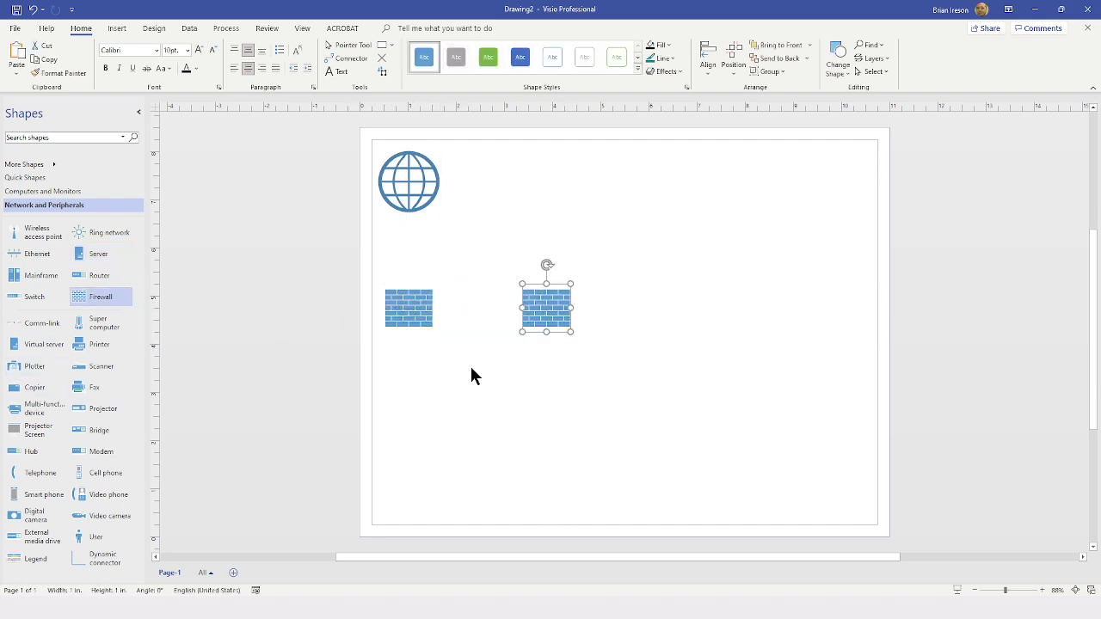
Place one Switch between the two firewalls and a second one in the same row, well to their right
left_click(34, 297)
left_click(470, 315)
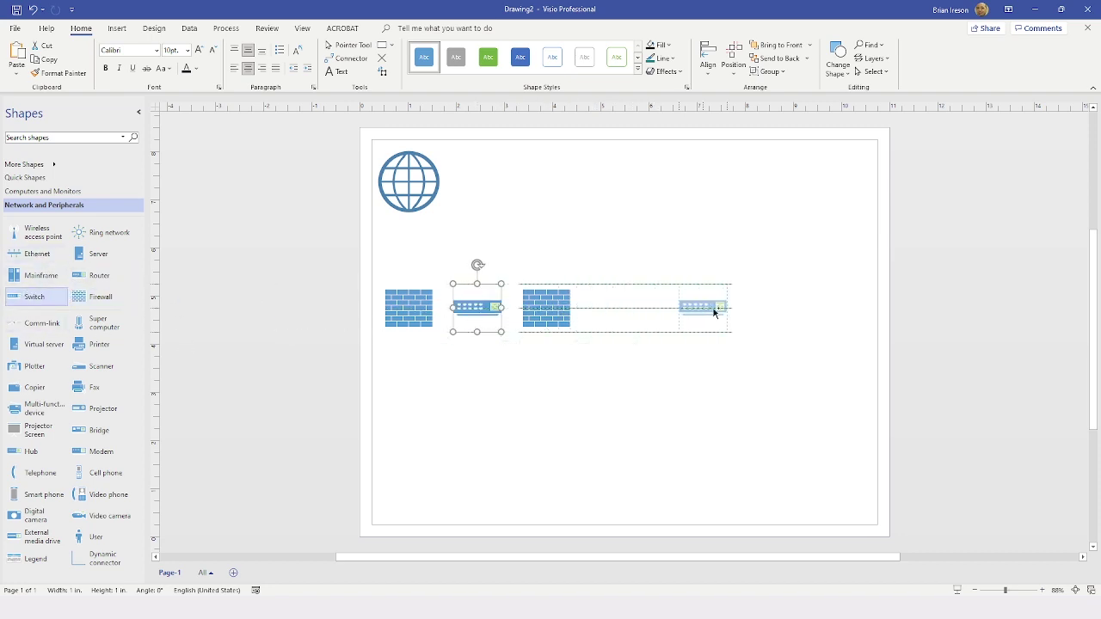
left_click(739, 310)
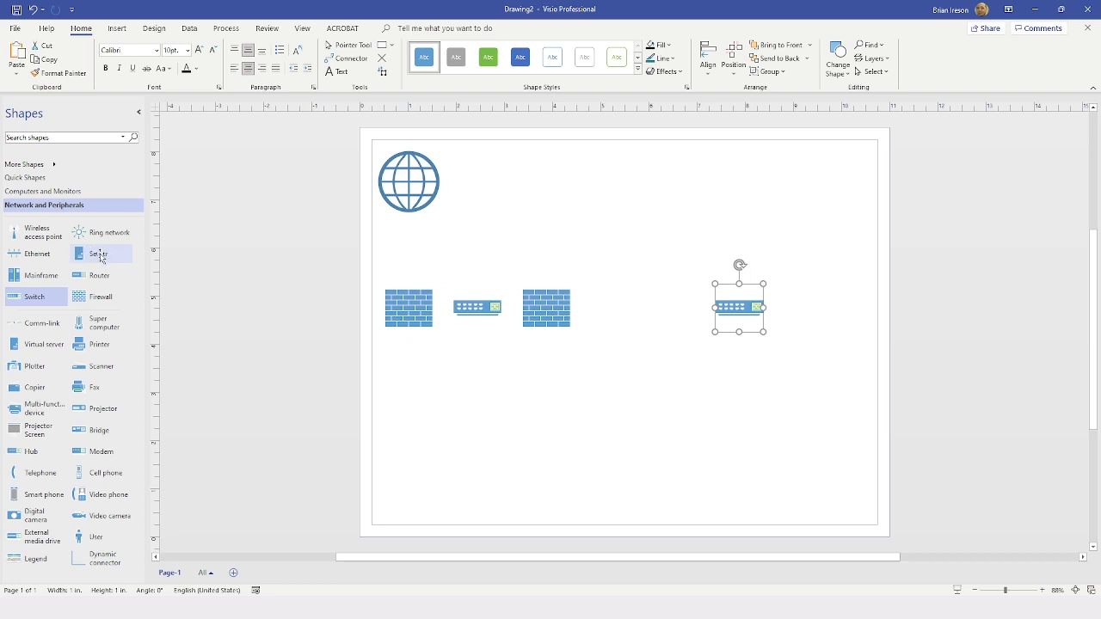
Place a Server below the switch between the firewalls and a PC above and right of the second firewall
left_click(101, 254)
left_click(485, 387)
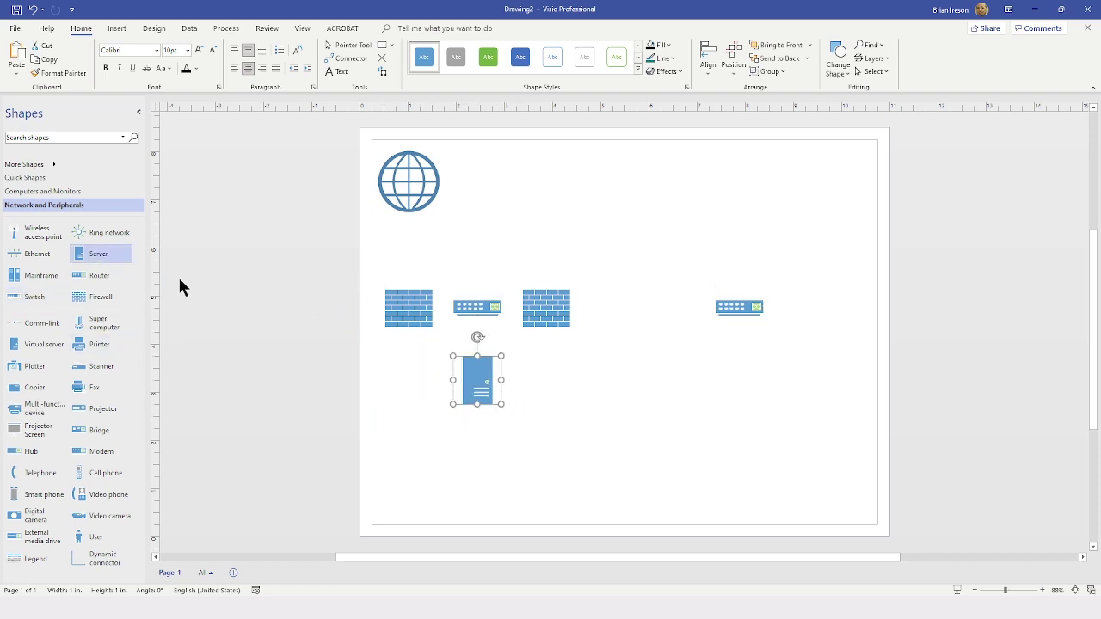
left_click(31, 196)
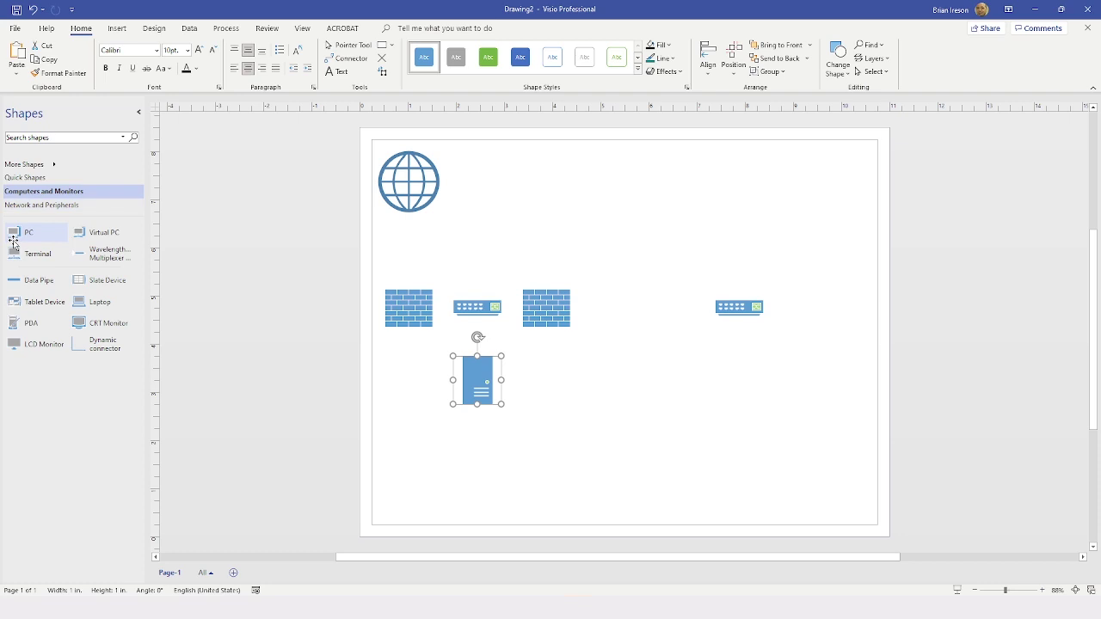
left_click_drag(15, 234, 631, 243)
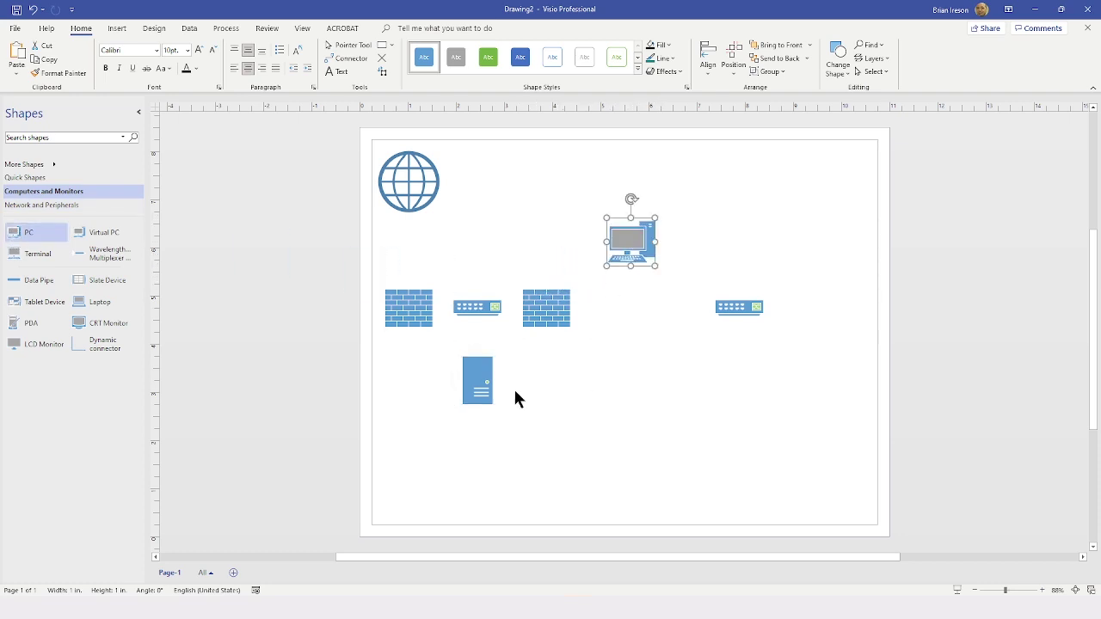
left_click(36, 238)
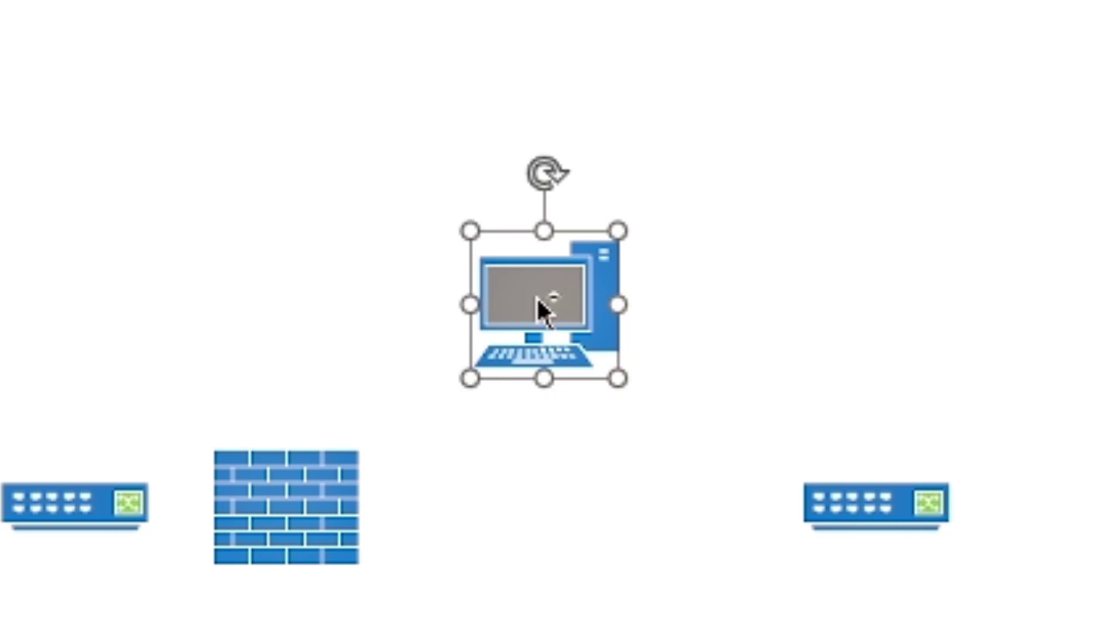
Duplicate the PC straight down, aligned vertically with the original and level with the server
left_click_drag(537, 298, 522, 618)
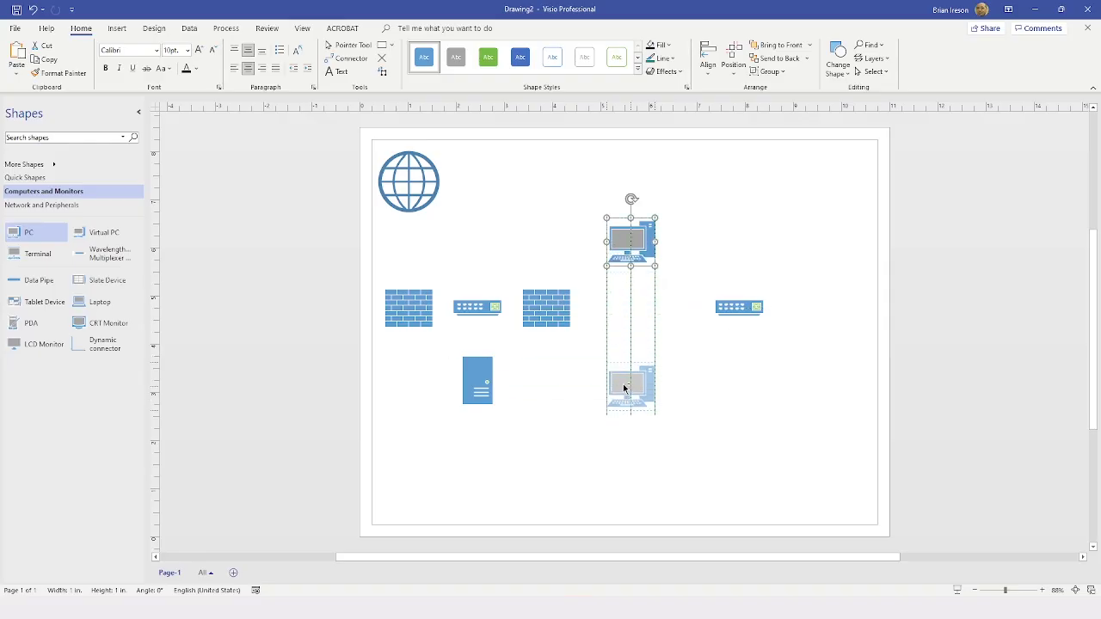
left_click_drag(625, 389, 627, 384)
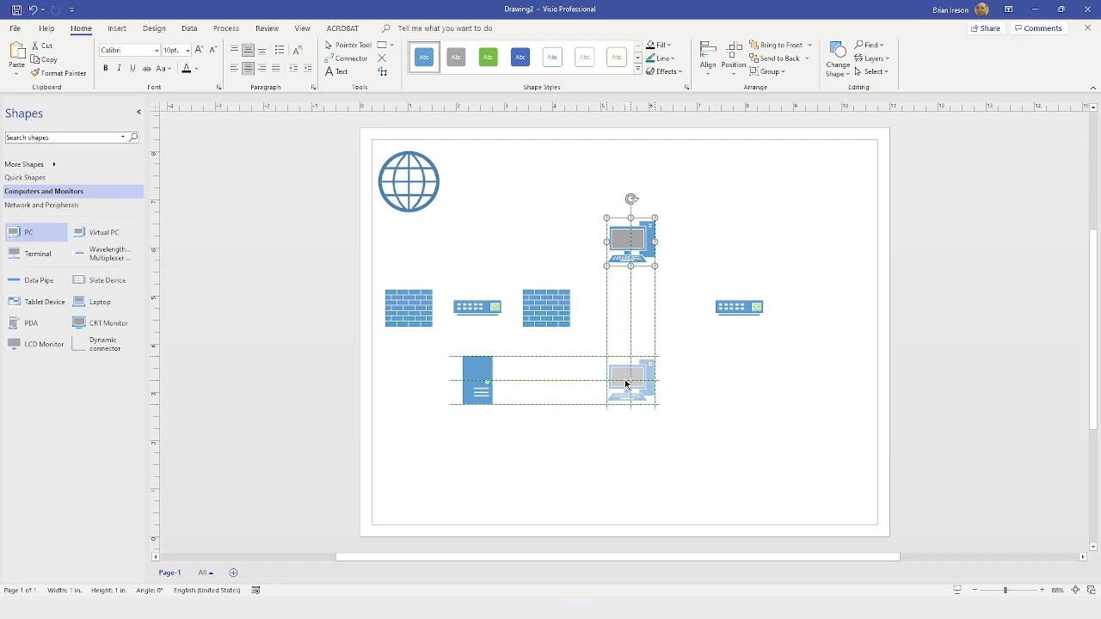
left_click_drag(627, 385, 627, 384)
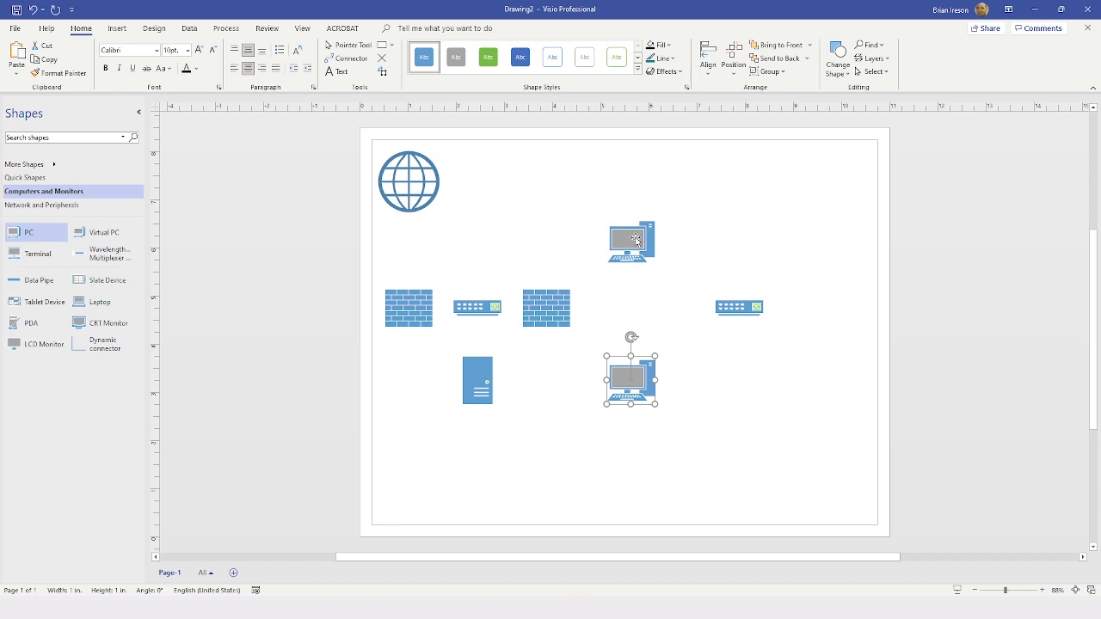
Select the upper and lower PCs together and group them into a single object
left_click(635, 247, "shift")
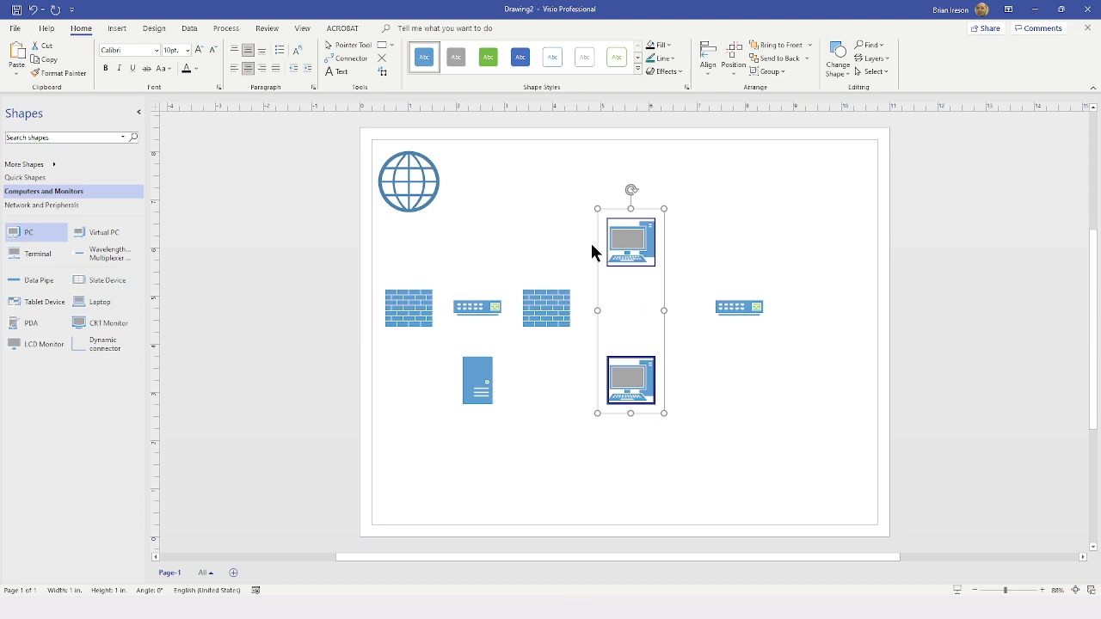
left_click(561, 222)
left_click(623, 240)
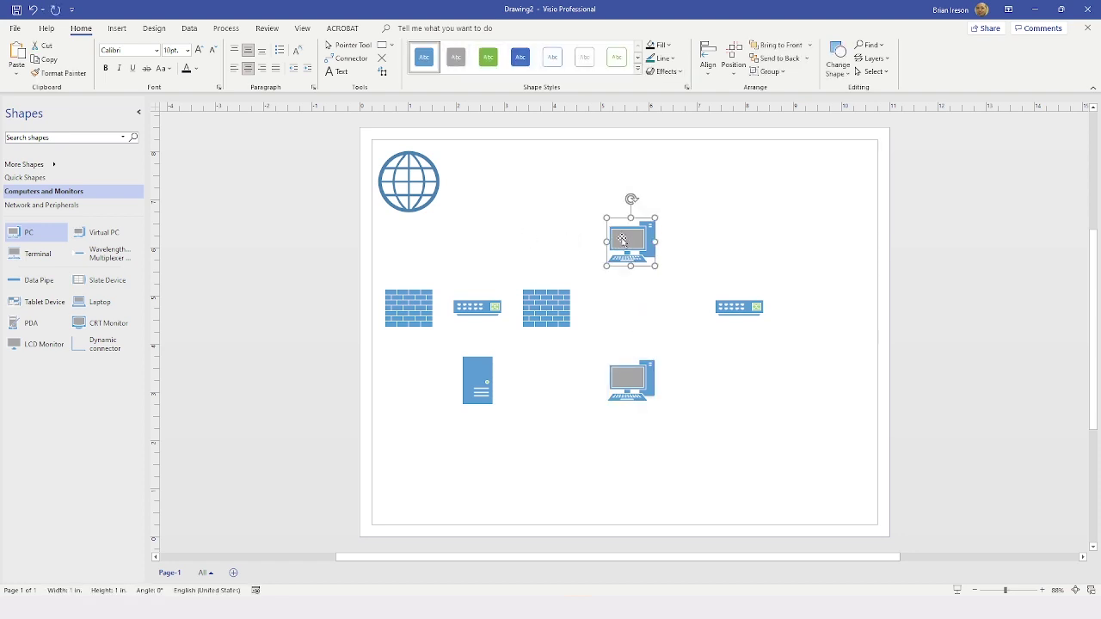
left_click(631, 376, "shift")
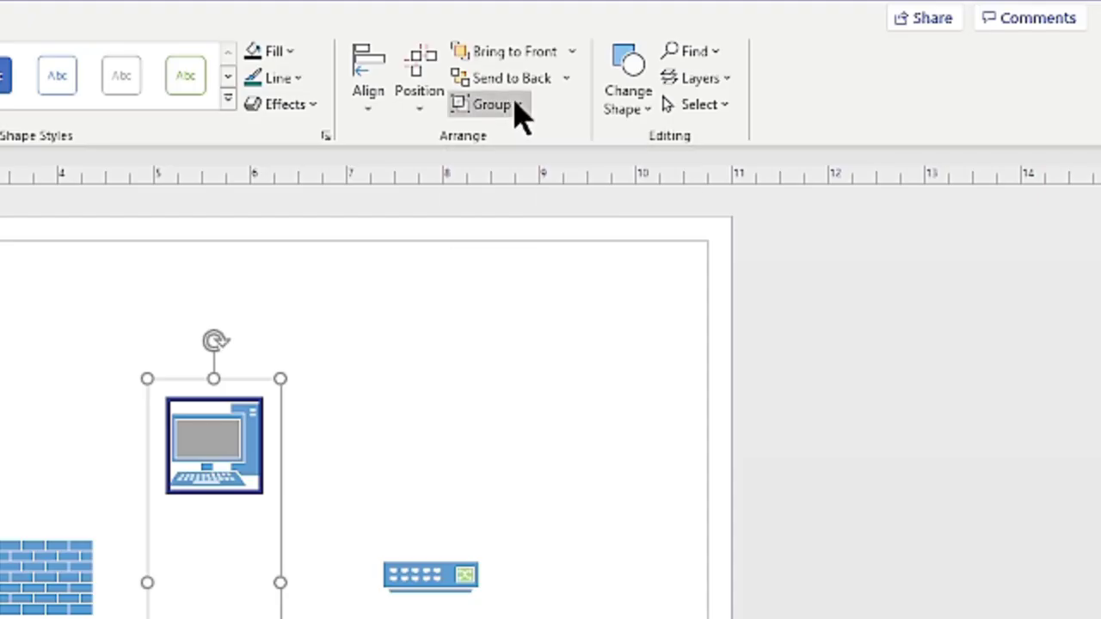
left_click(518, 104)
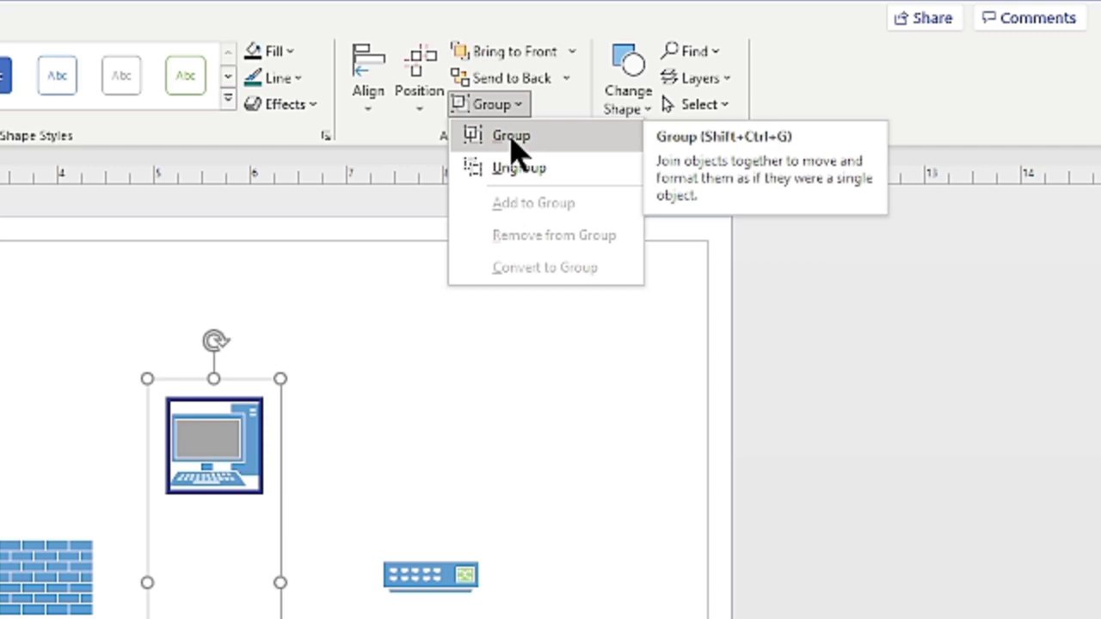
left_click(515, 137)
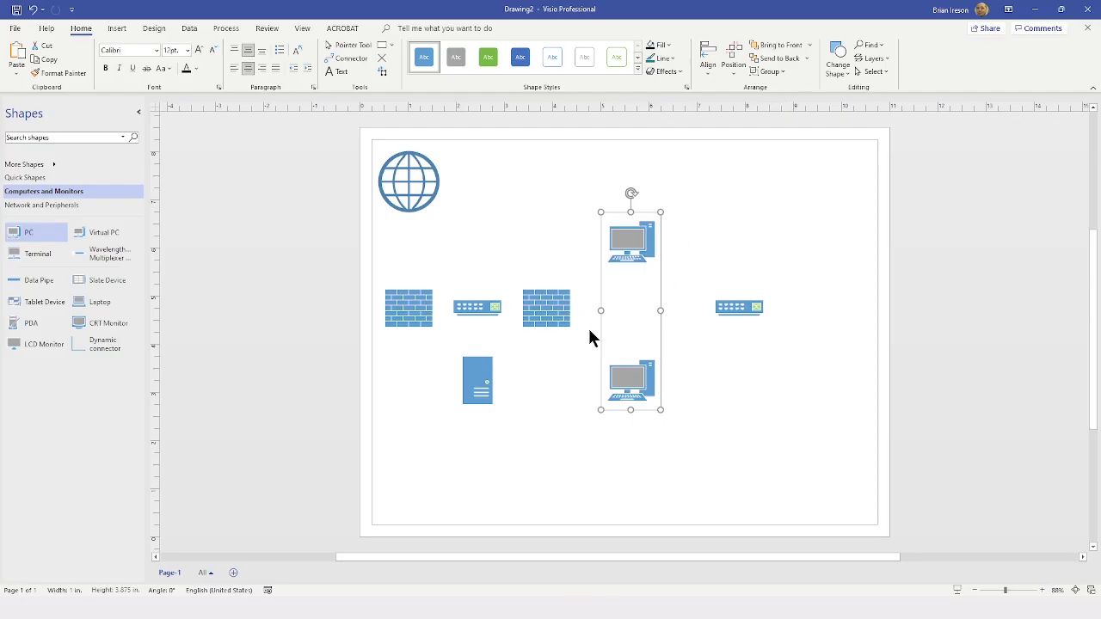
left_click(565, 471)
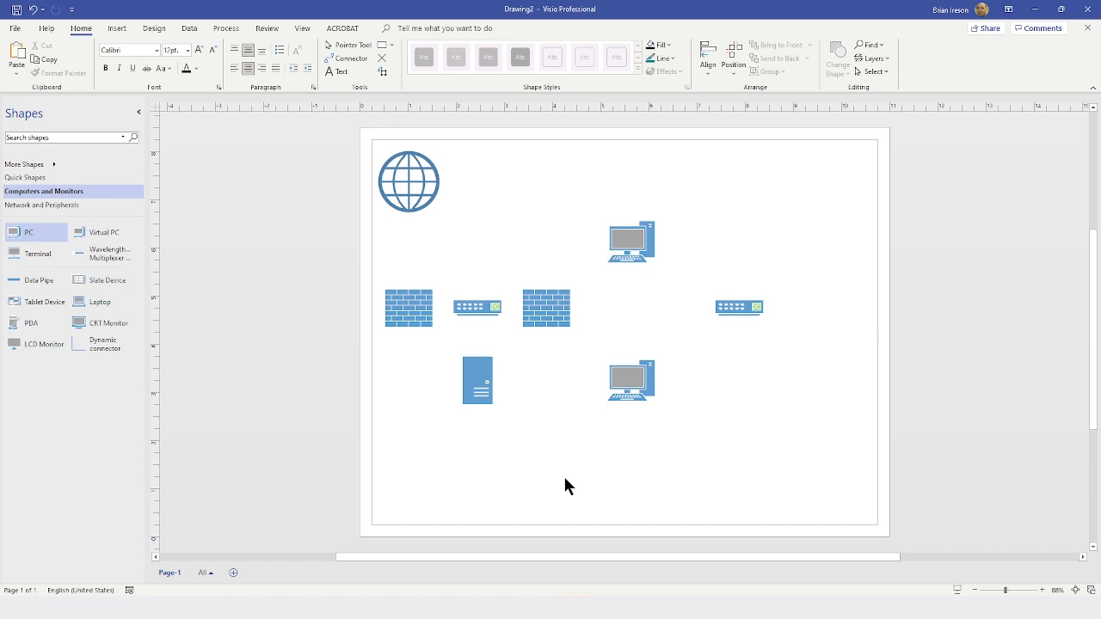
Copy the grouped PC pair three times in a row to its right and distribute all four pairs horizontally
left_click(628, 389)
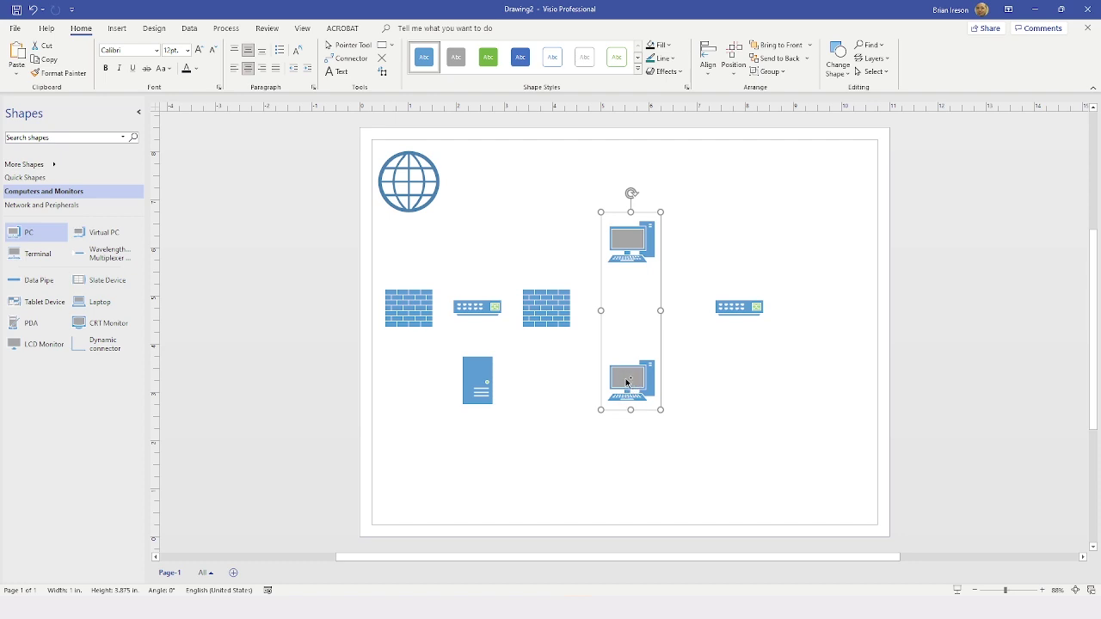
left_click_drag(629, 383, 841, 387)
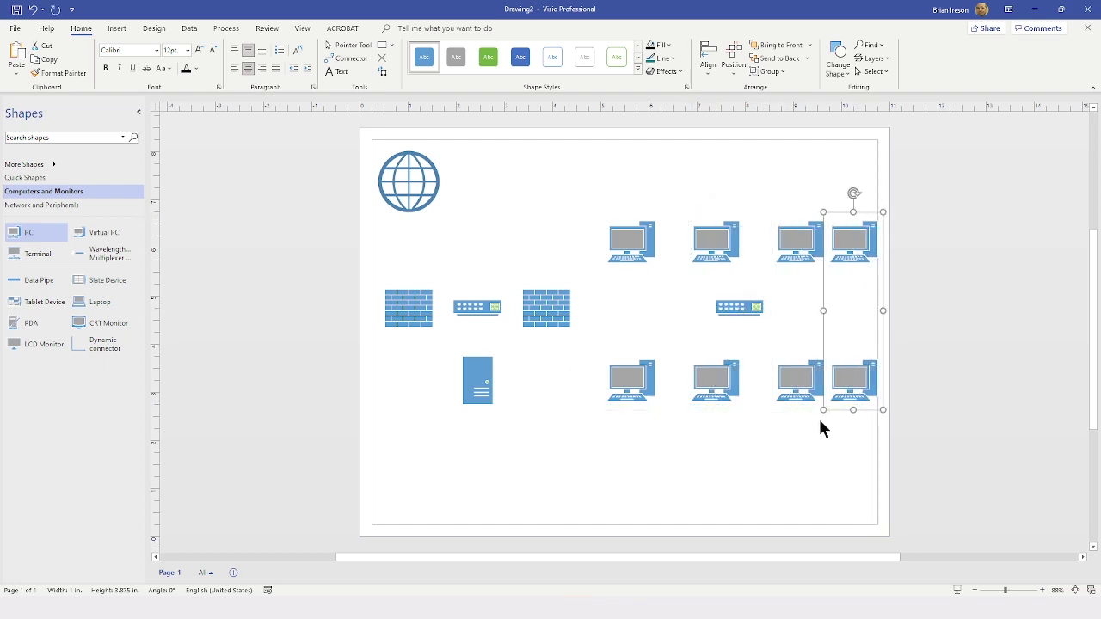
left_click(800, 239, "shift")
left_click(710, 239, "shift")
left_click(608, 269, "shift")
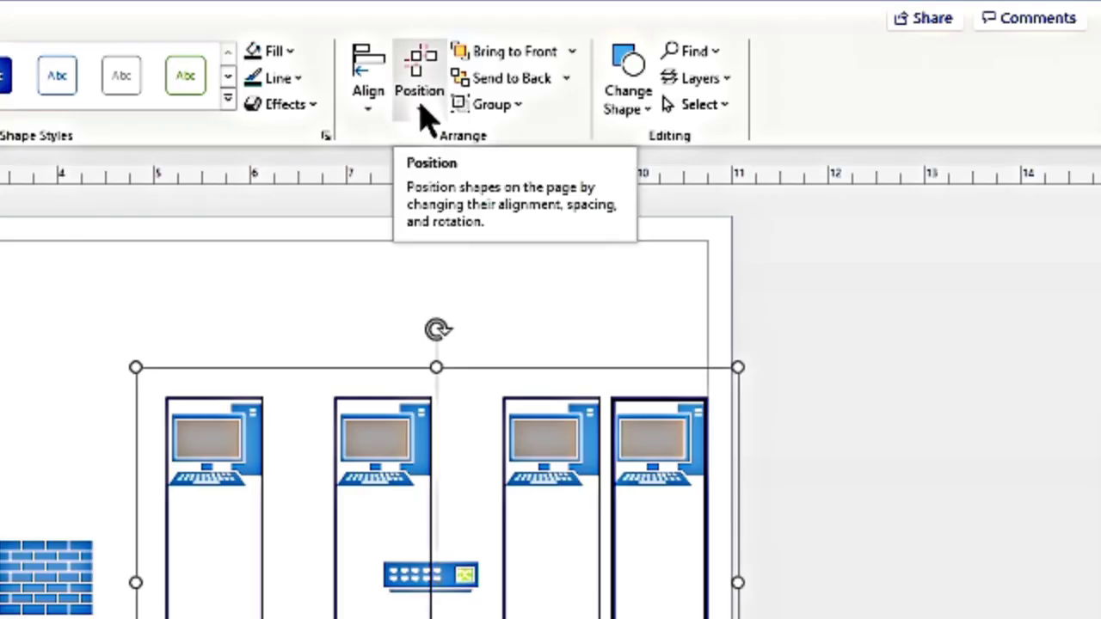
left_click(422, 107)
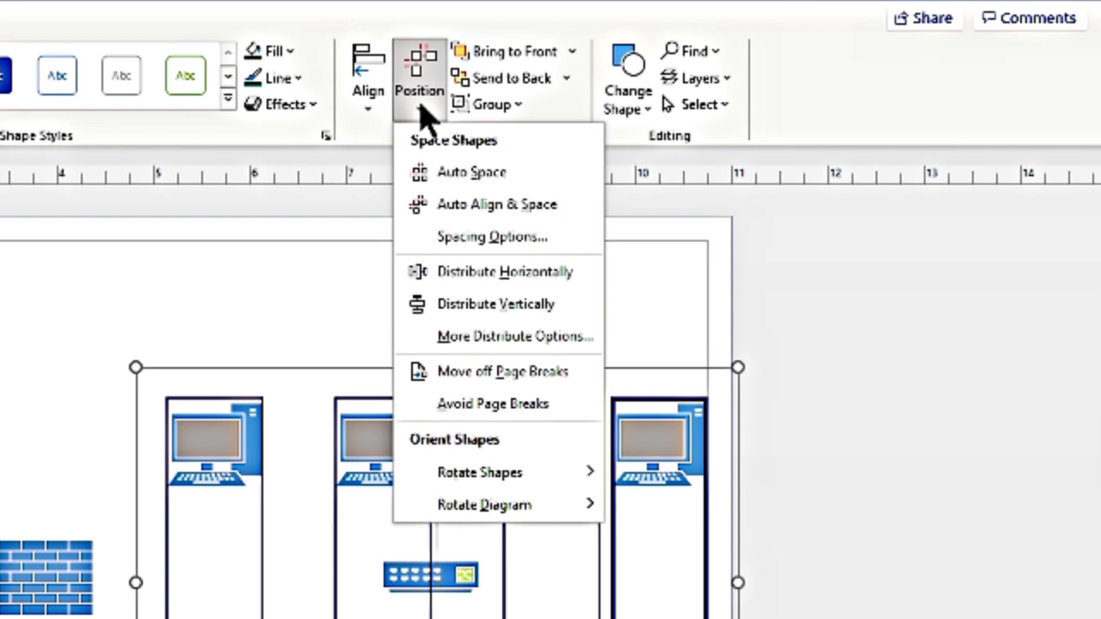
left_click(445, 284)
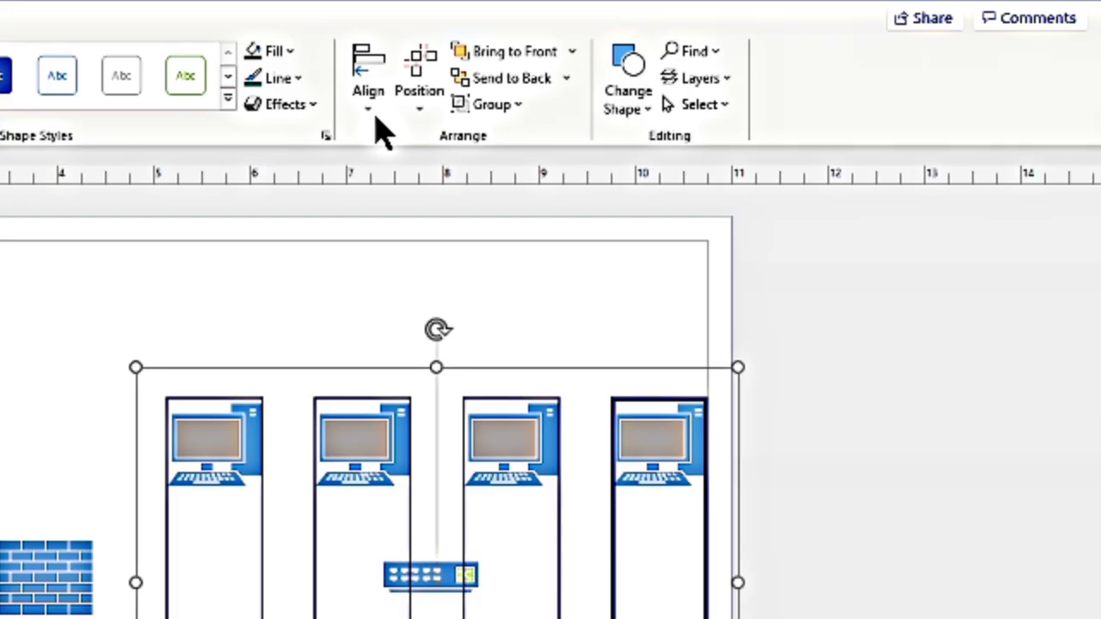
Align the four PC pairs by their middles and ungroup them into individual PCs
left_click(709, 74)
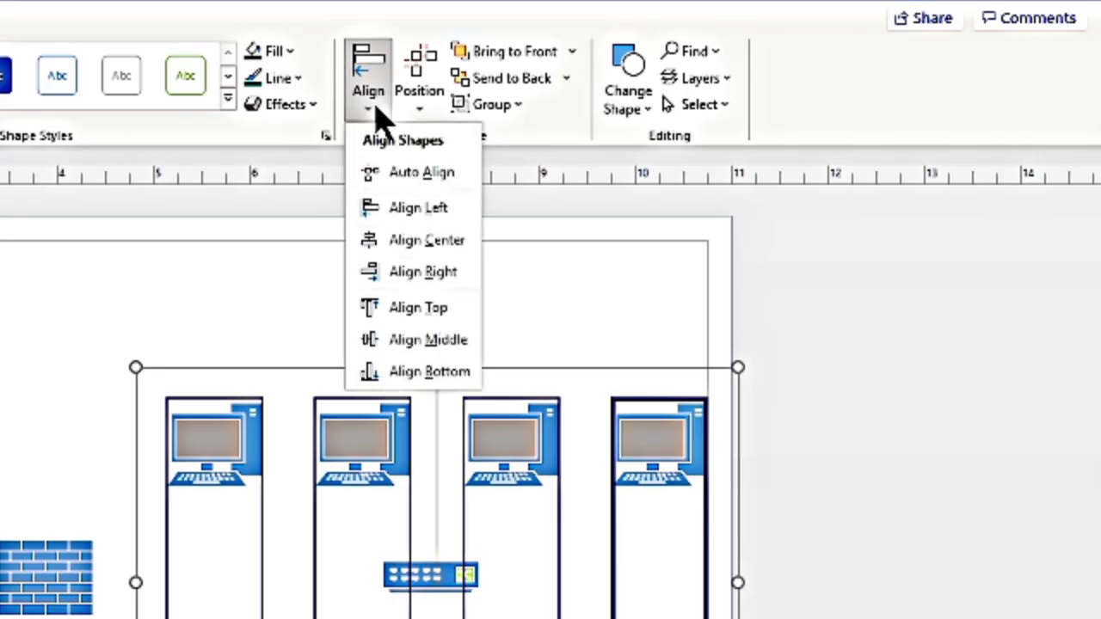
left_click(420, 344)
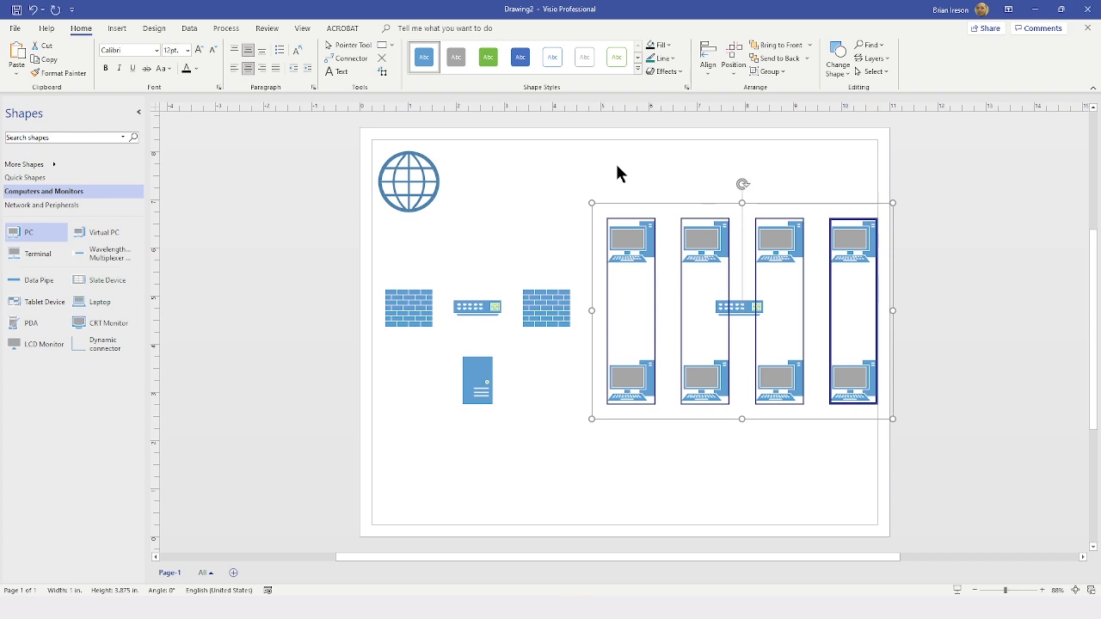
left_click(782, 69)
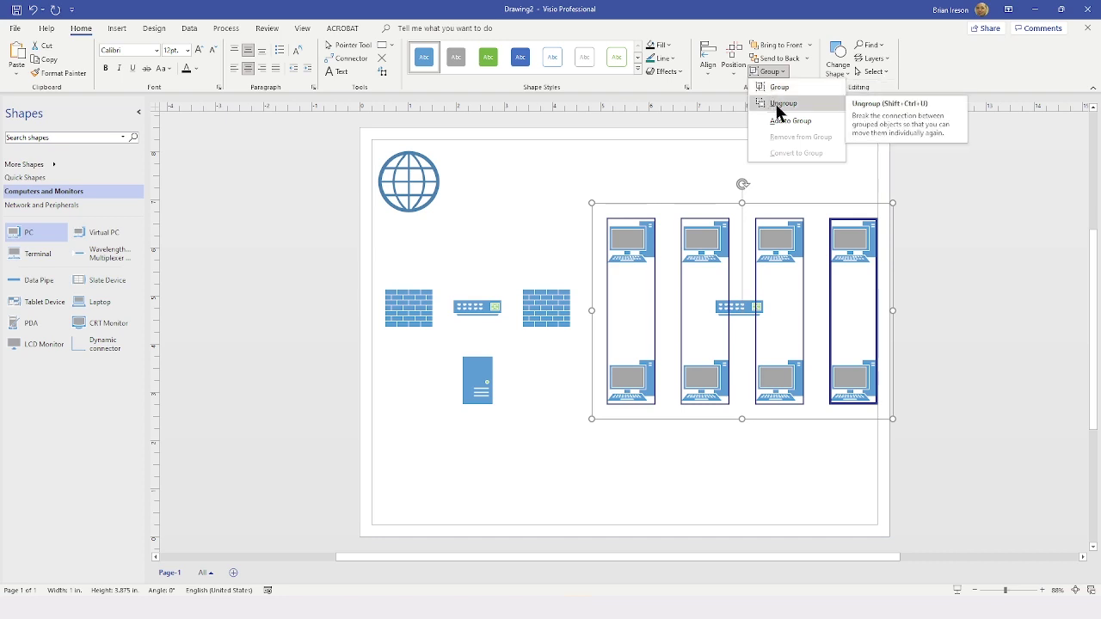
left_click(779, 103)
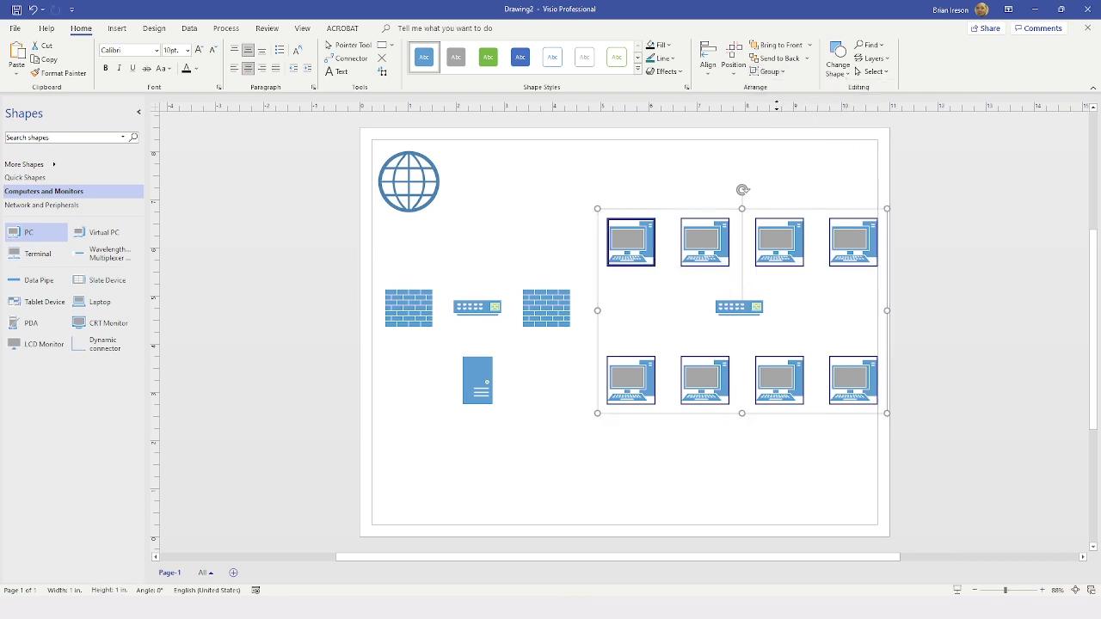
left_click(551, 196)
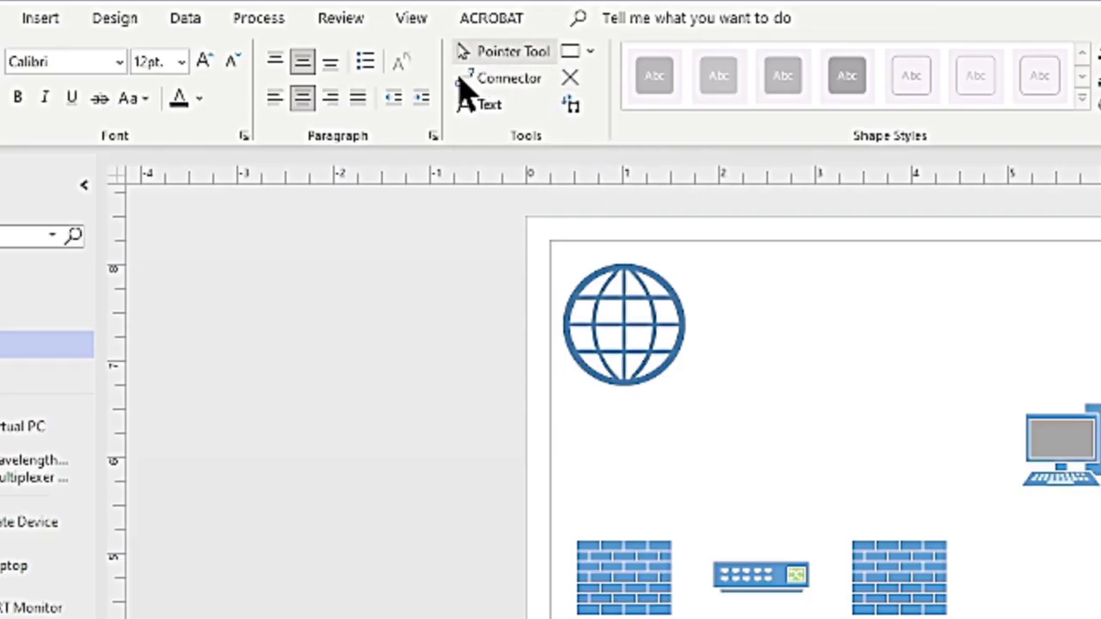
Draw a straight connector from the globe down to the center of the first firewall
left_click(516, 80)
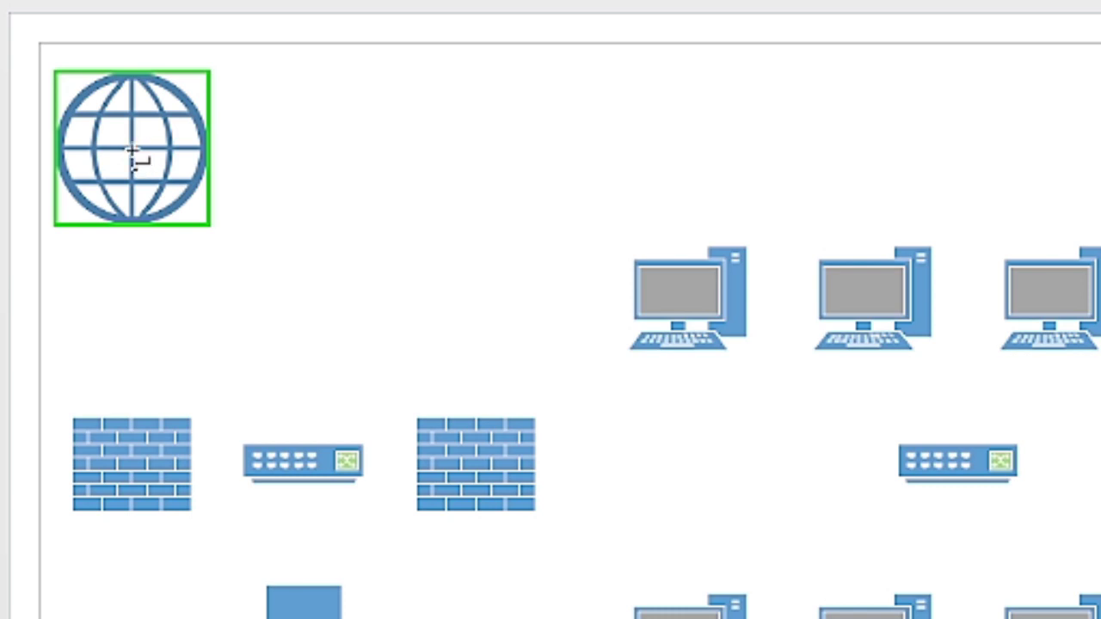
left_click_drag(135, 154, 131, 408)
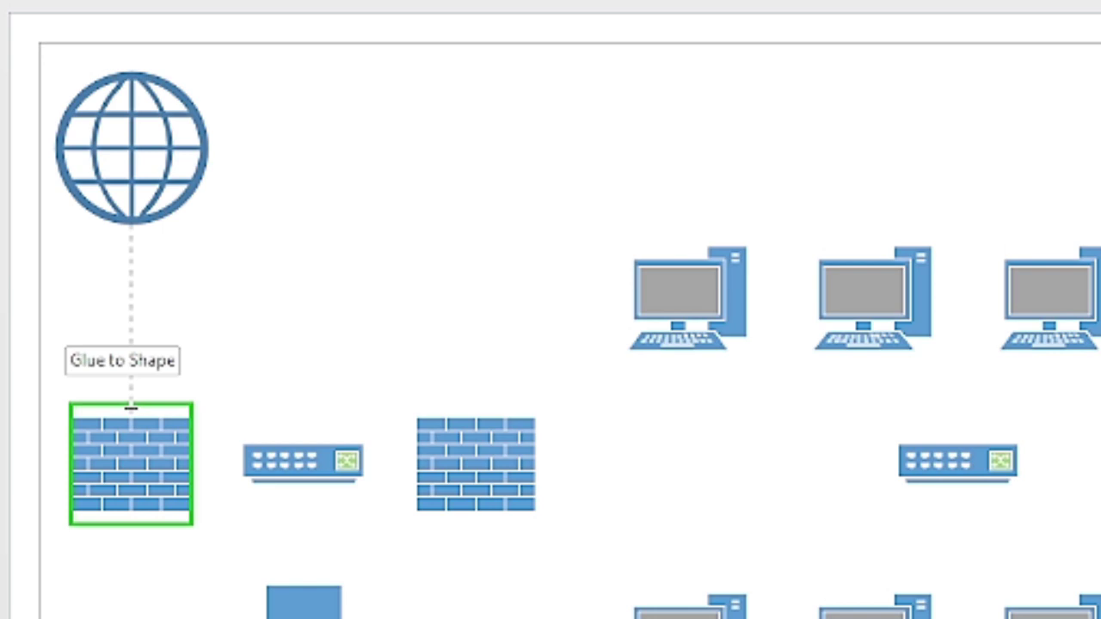
left_click_drag(130, 408, 134, 476)
left_click_drag(134, 471, 131, 464)
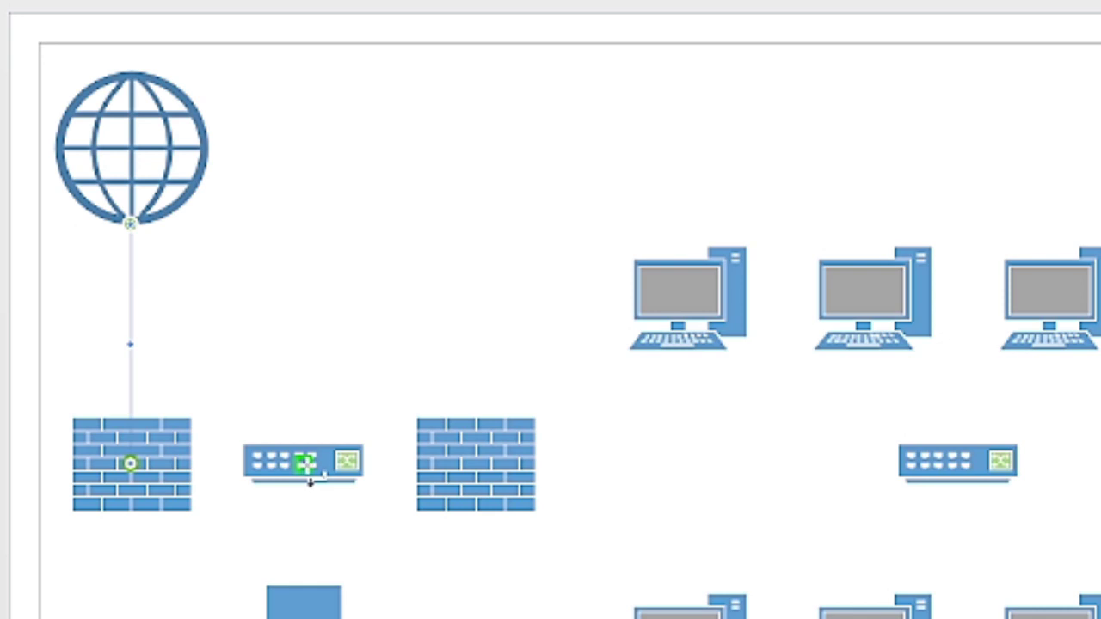
Connect the switch between the firewalls to both firewalls and to the server below it
left_click_drag(297, 470, 131, 464)
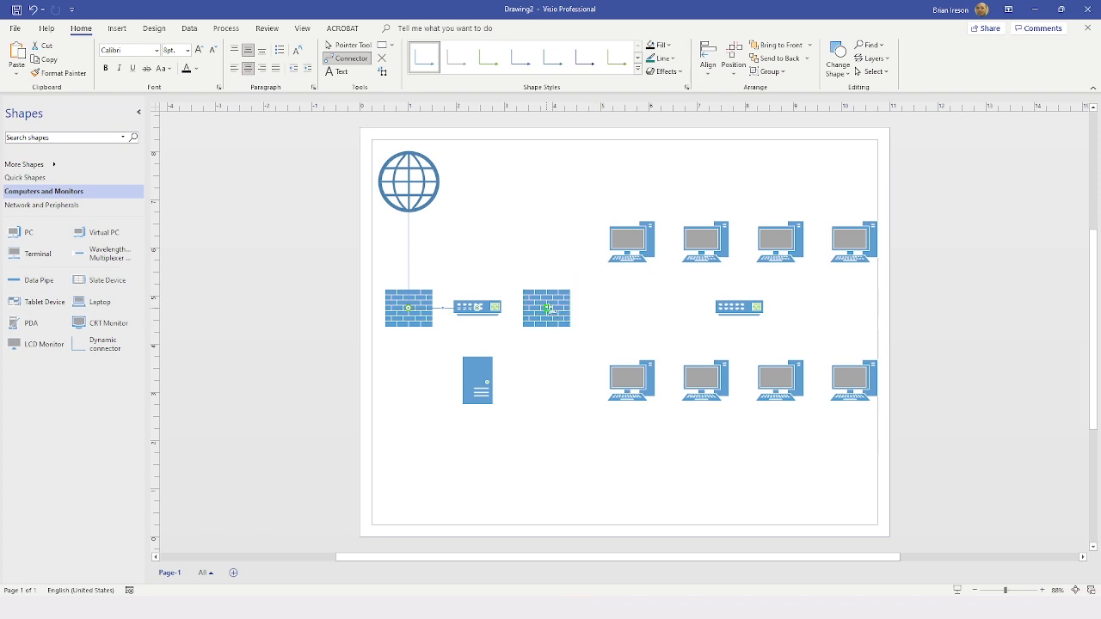
left_click_drag(549, 308, 478, 308)
left_click_drag(481, 384, 478, 309)
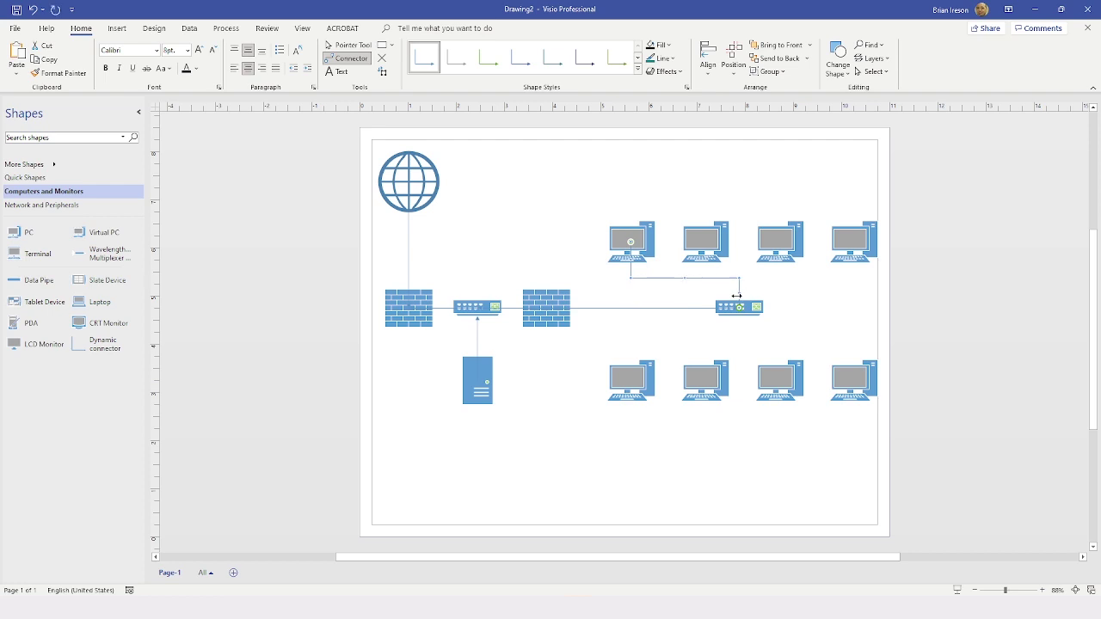
Connect the second firewall and all eight PCs to the switch between the PC rows, and finish drawing connectors
left_click_drag(782, 381, 687, 337)
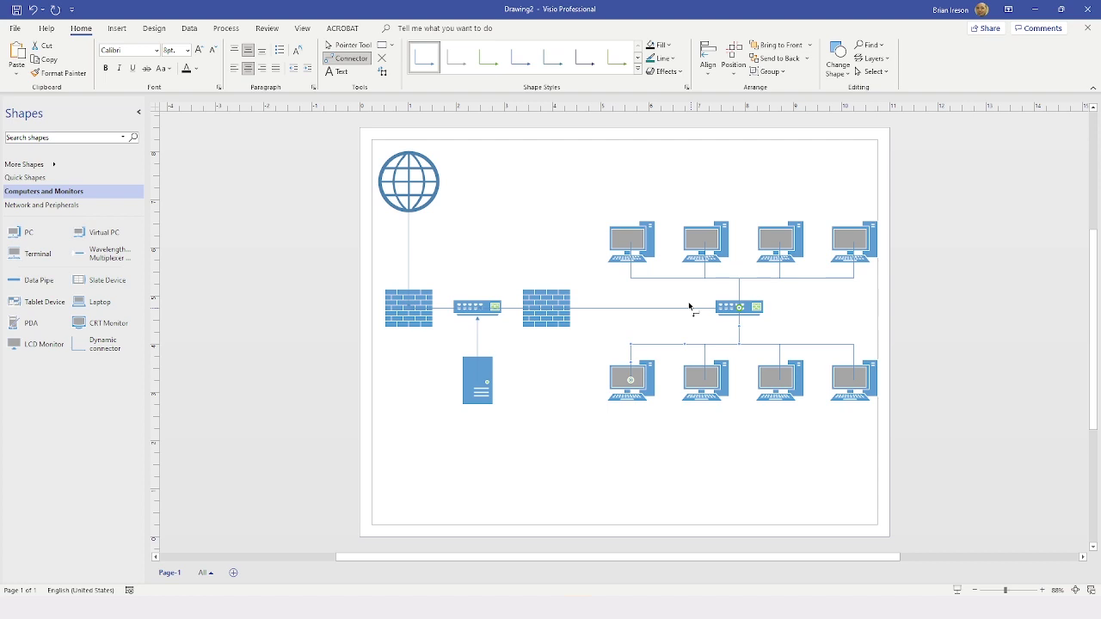
left_click(350, 49)
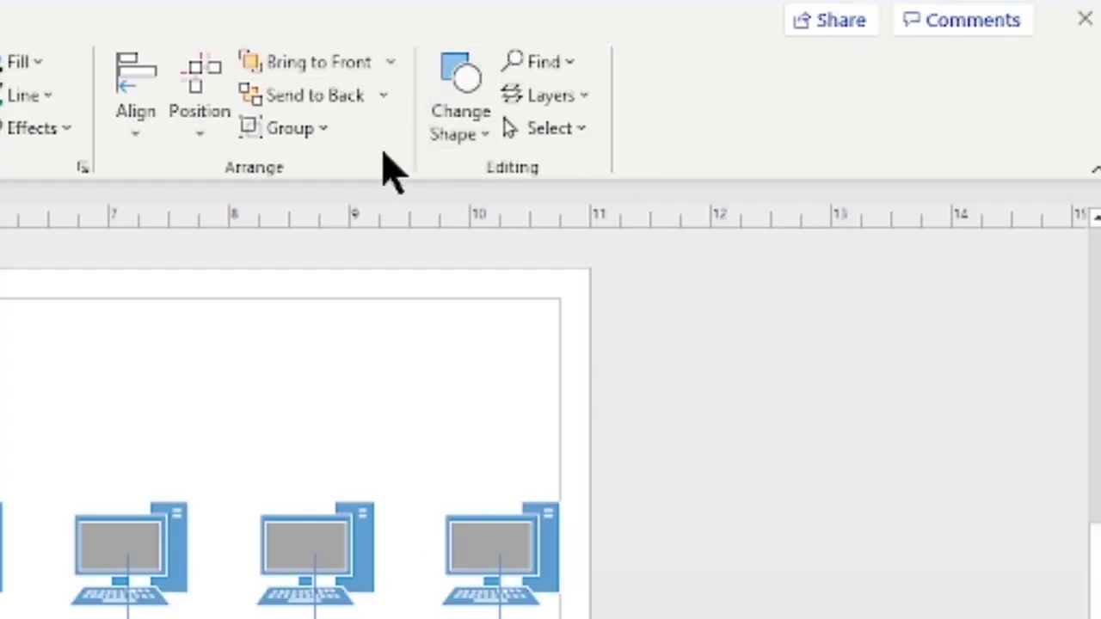
Add a new layer named Internet in the drawing's layer properties
left_click(583, 98)
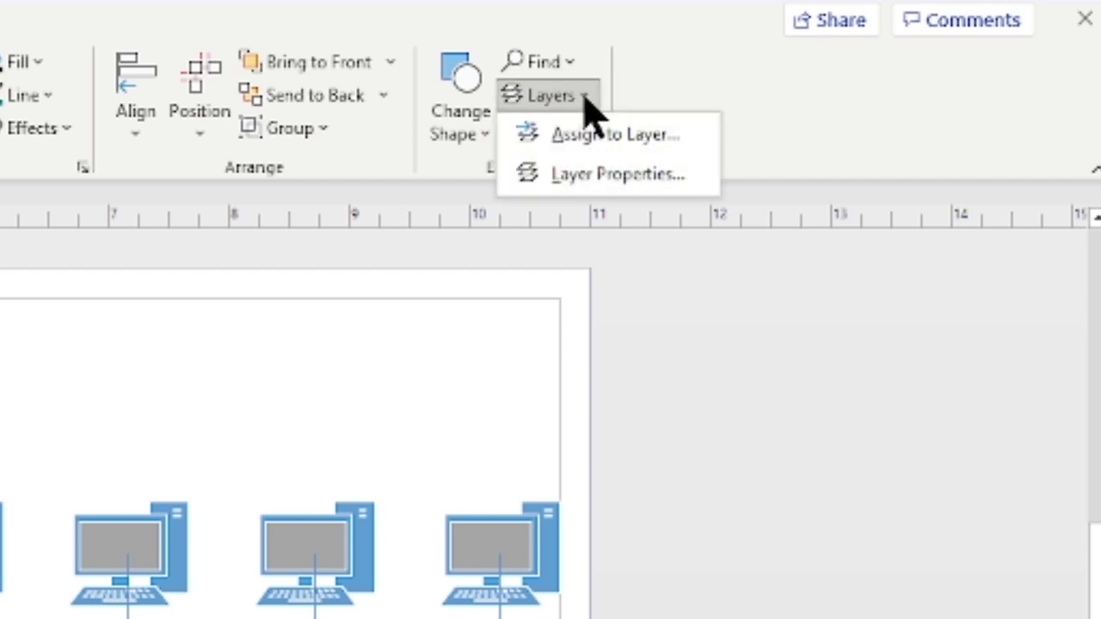
left_click(620, 175)
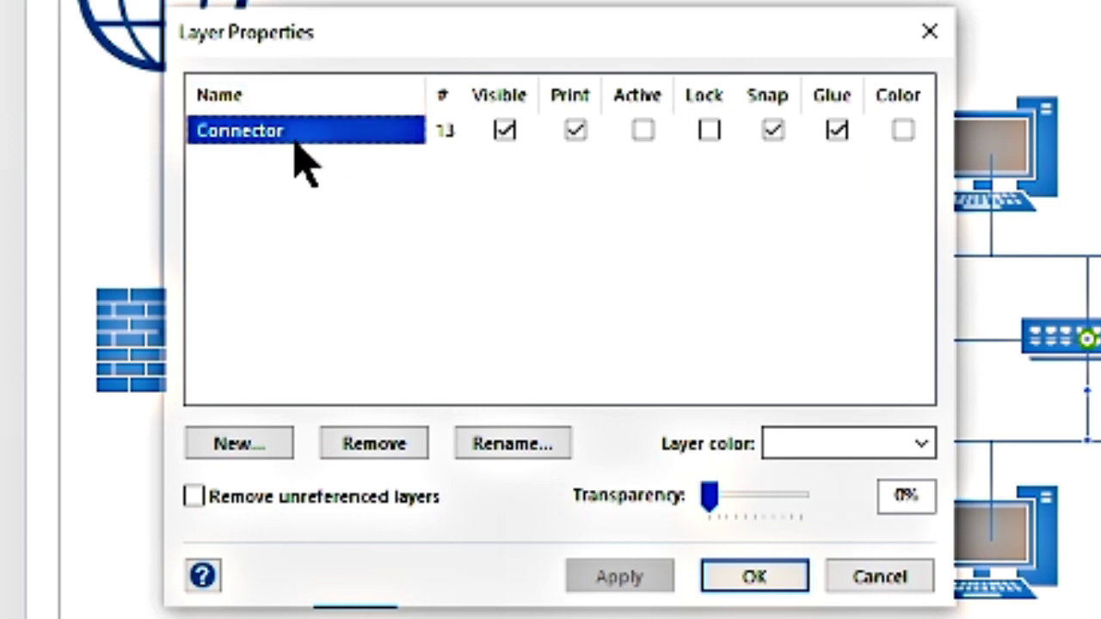
left_click(249, 456)
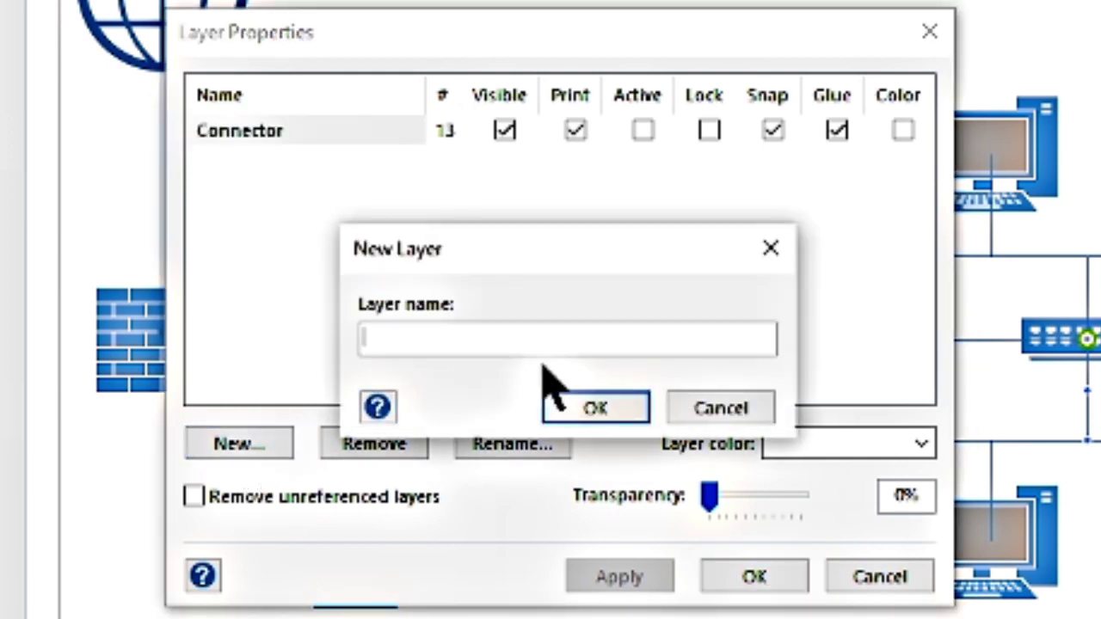
type("I")
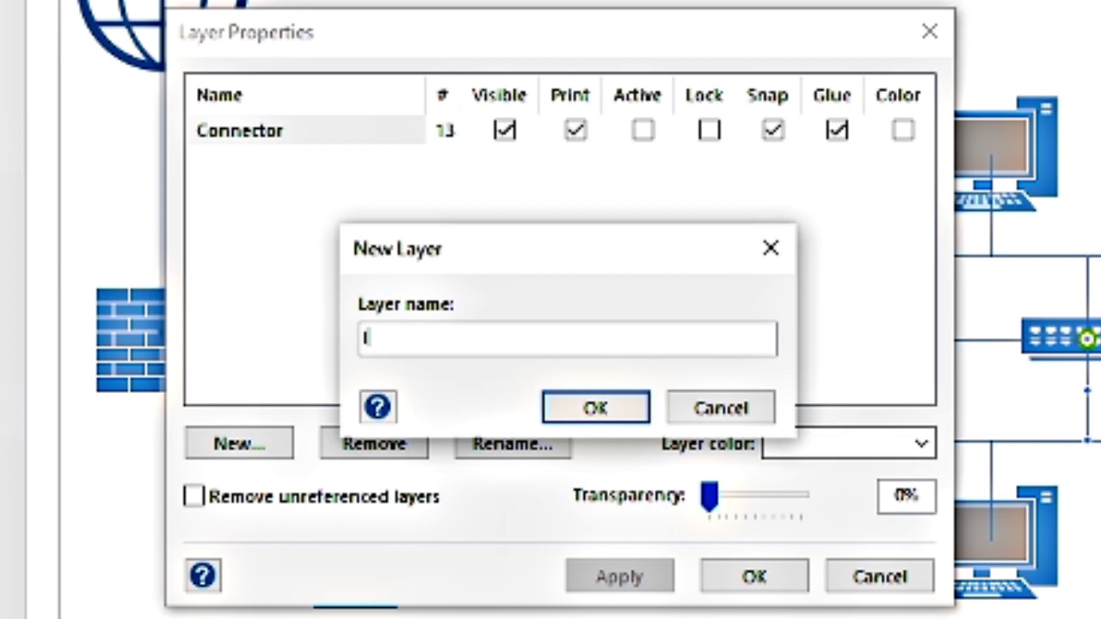
type("nternet")
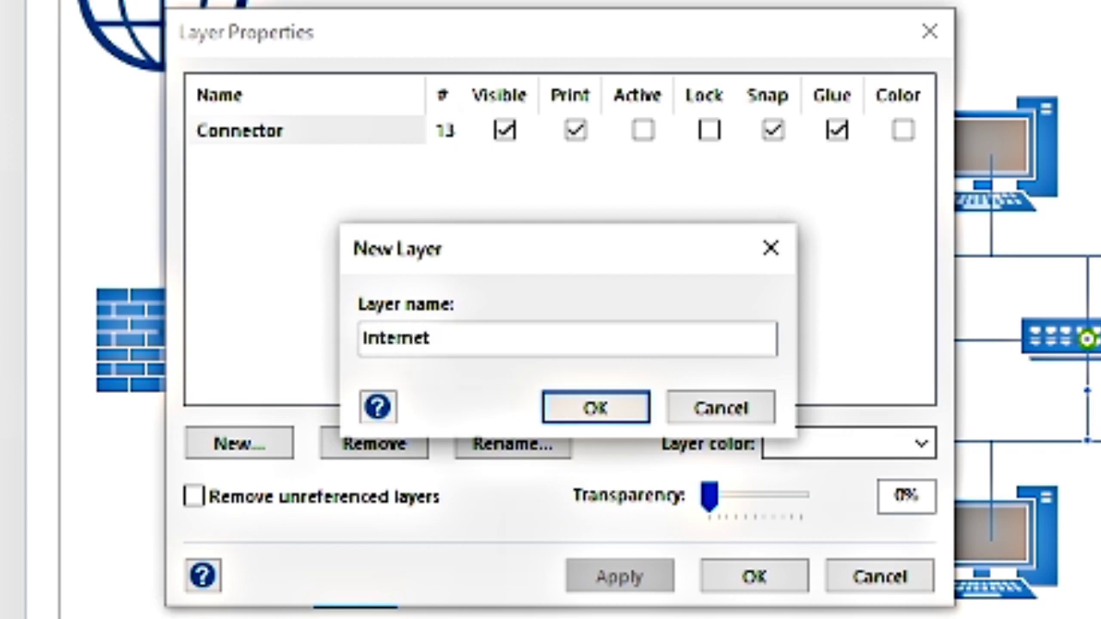
left_click(613, 413)
Add two more layers named Intranet and Workstations
left_click(246, 444)
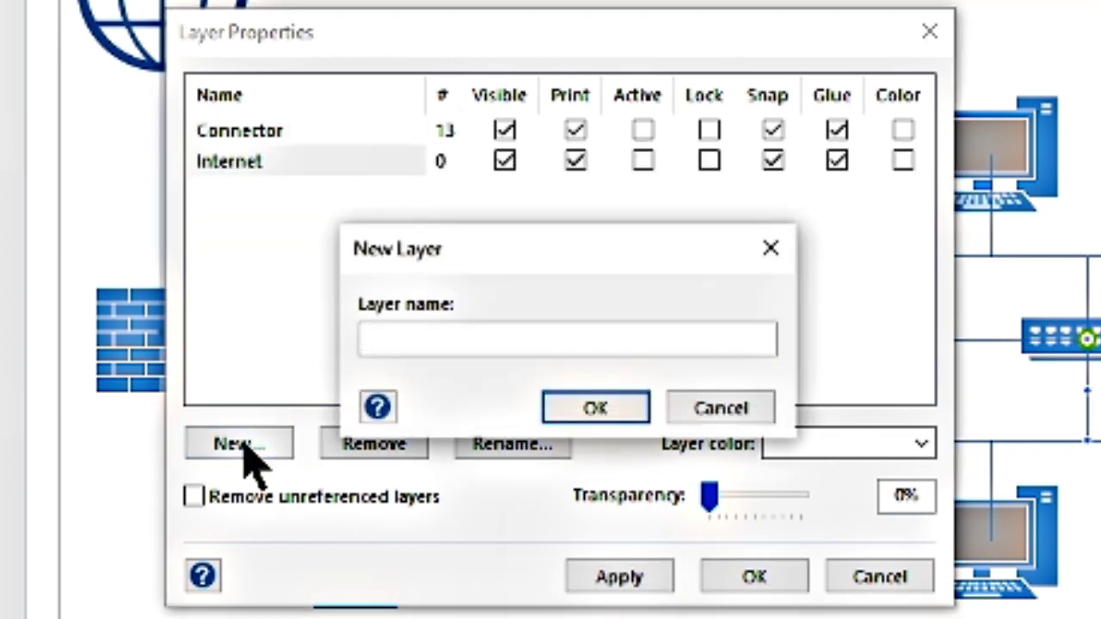
type("Intranet")
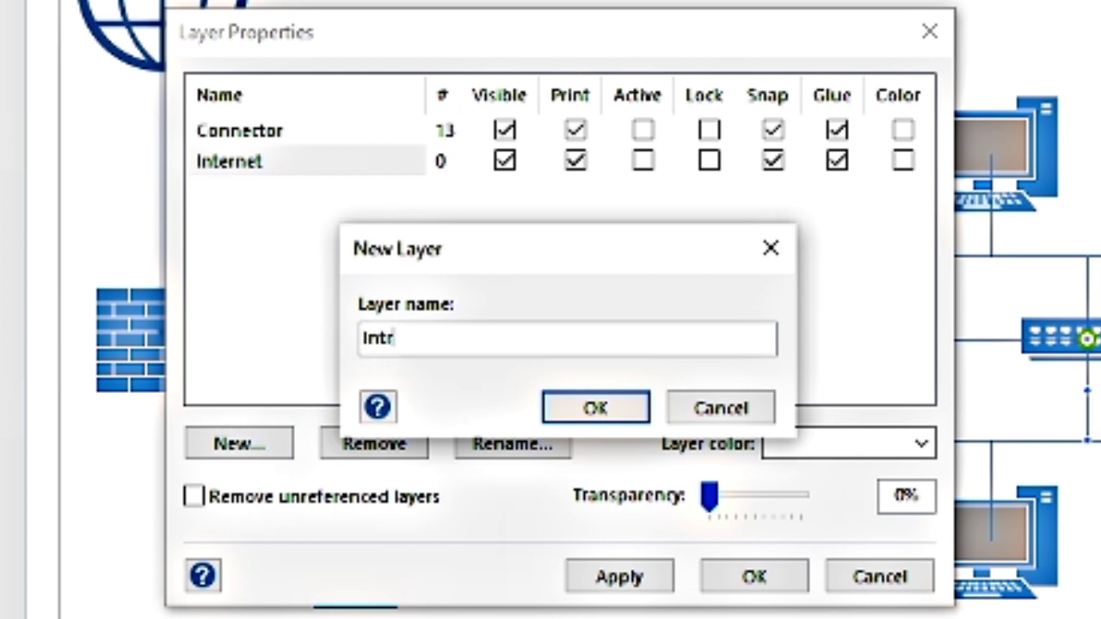
left_click(613, 415)
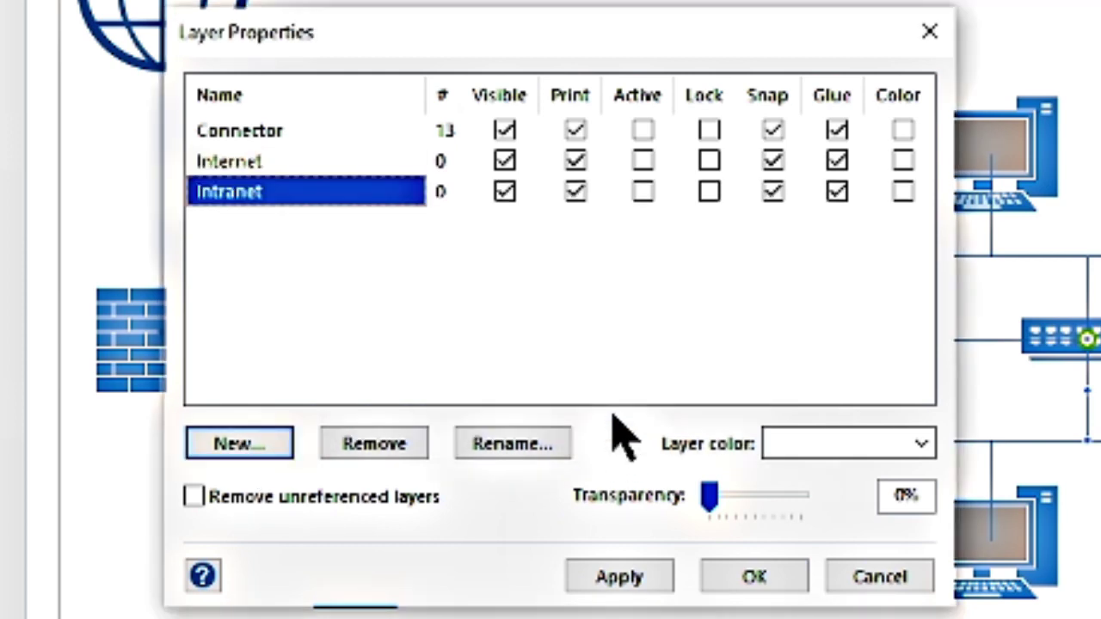
left_click(275, 441)
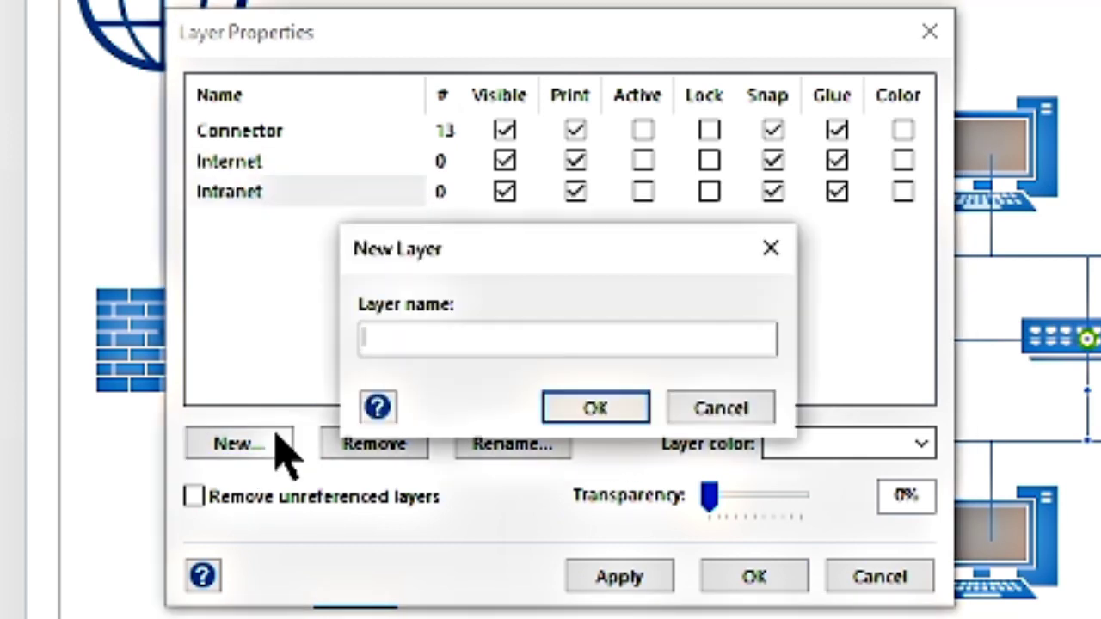
type("Workstations")
left_click(596, 409)
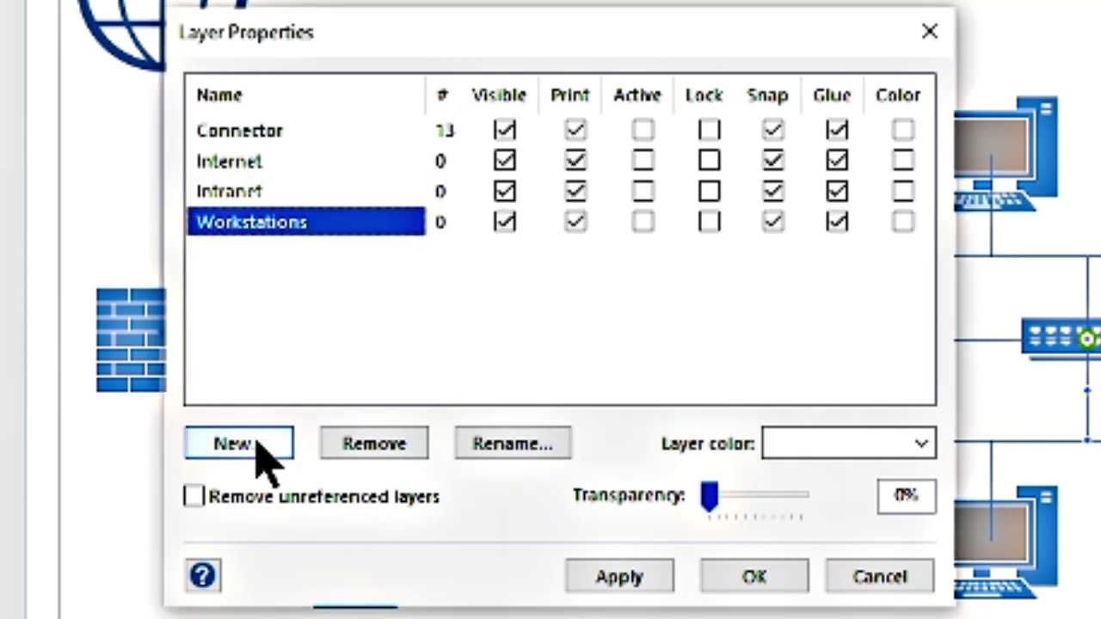
Add a new layer named ShippingNetwork, apply the layer changes and close the layer properties
left_click(257, 446)
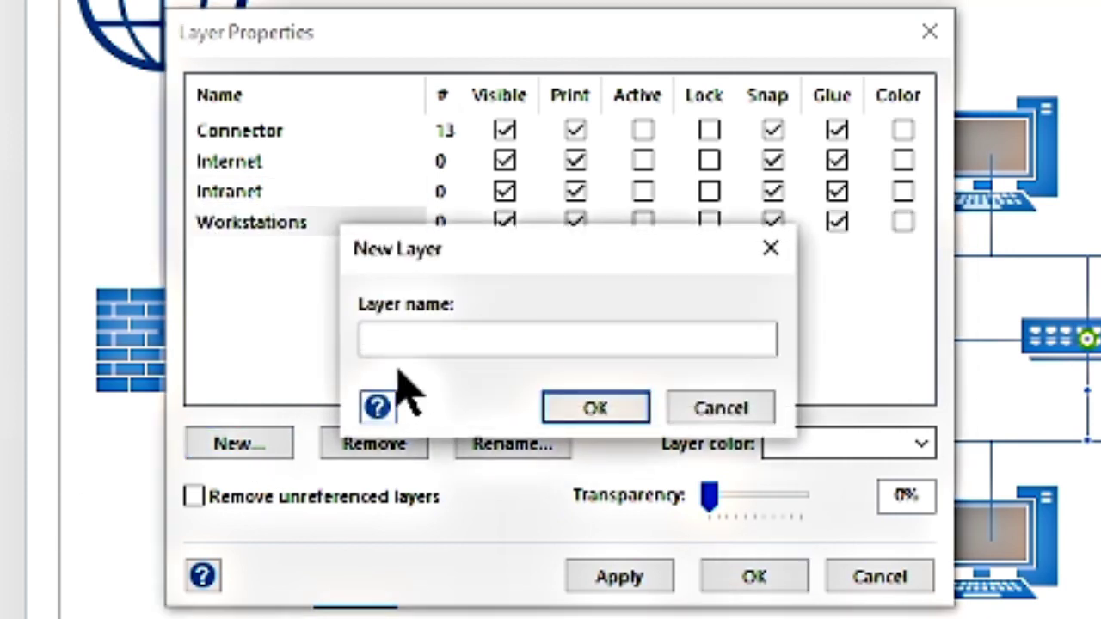
type("S")
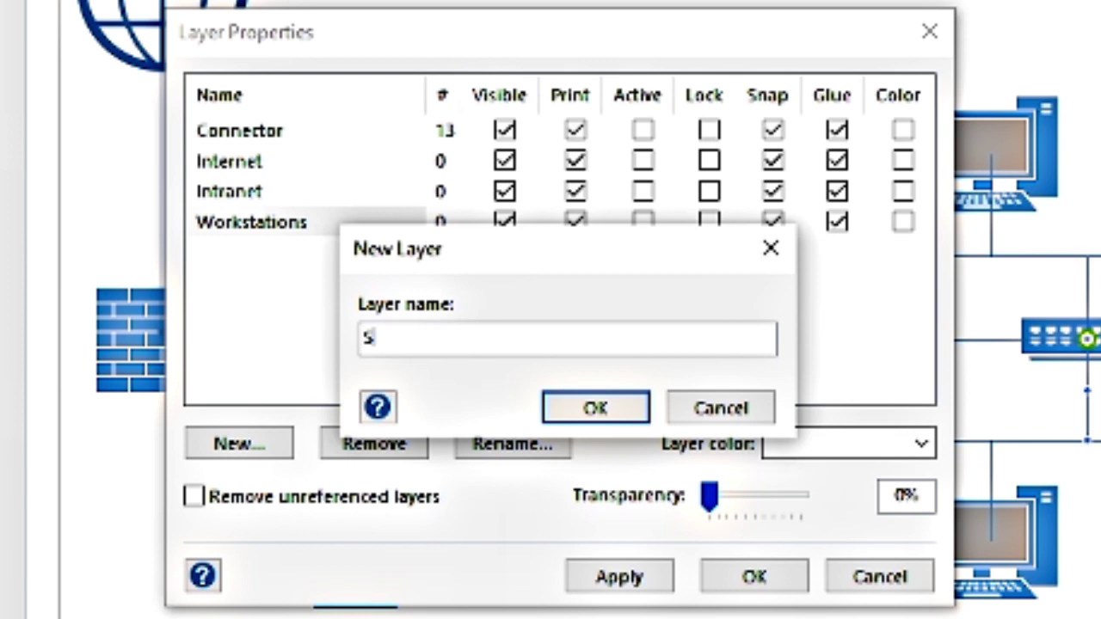
type("hipping")
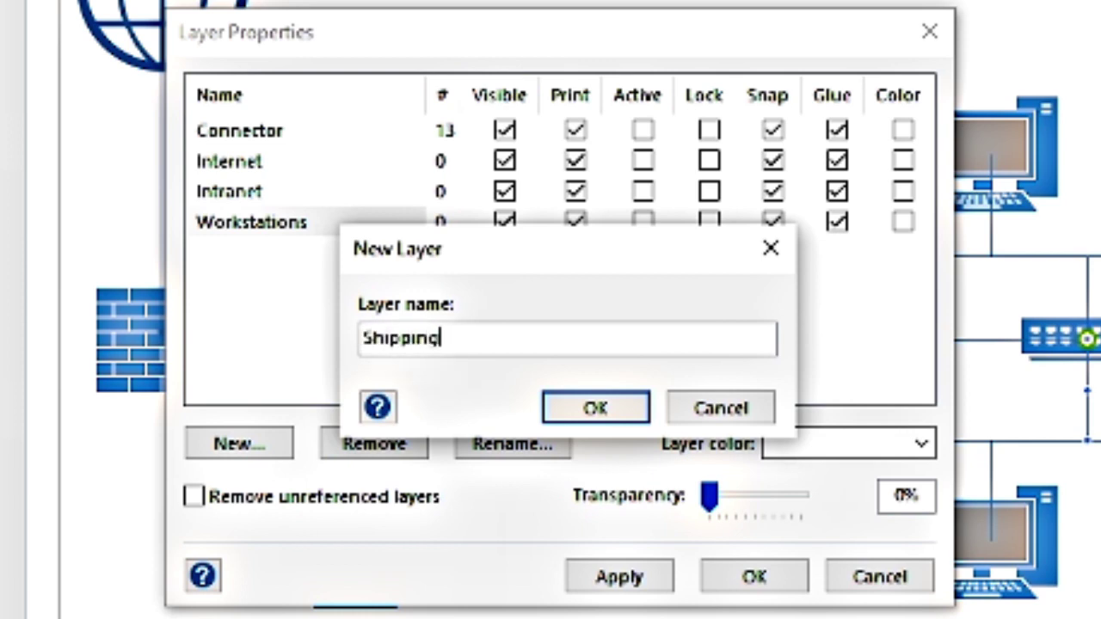
type("Network")
left_click(600, 409)
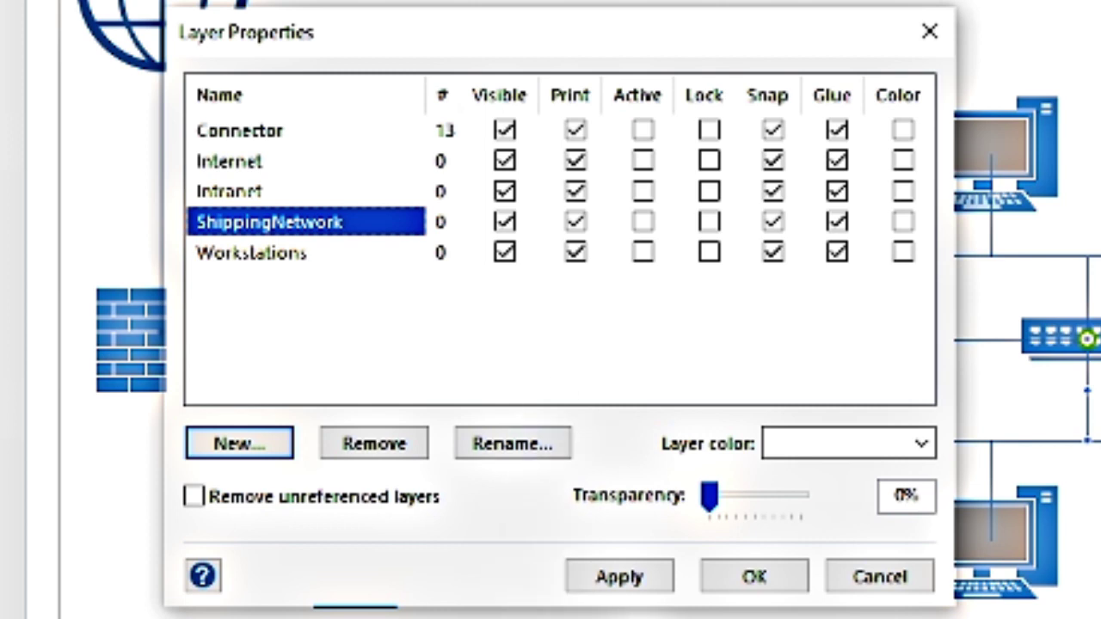
left_click(622, 577)
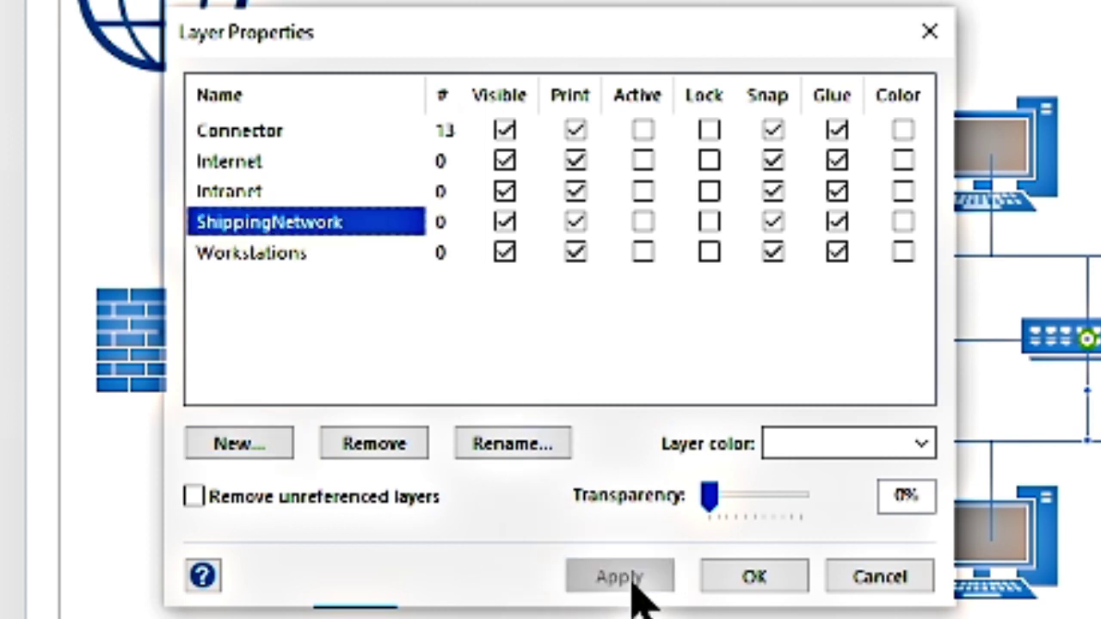
left_click(755, 578)
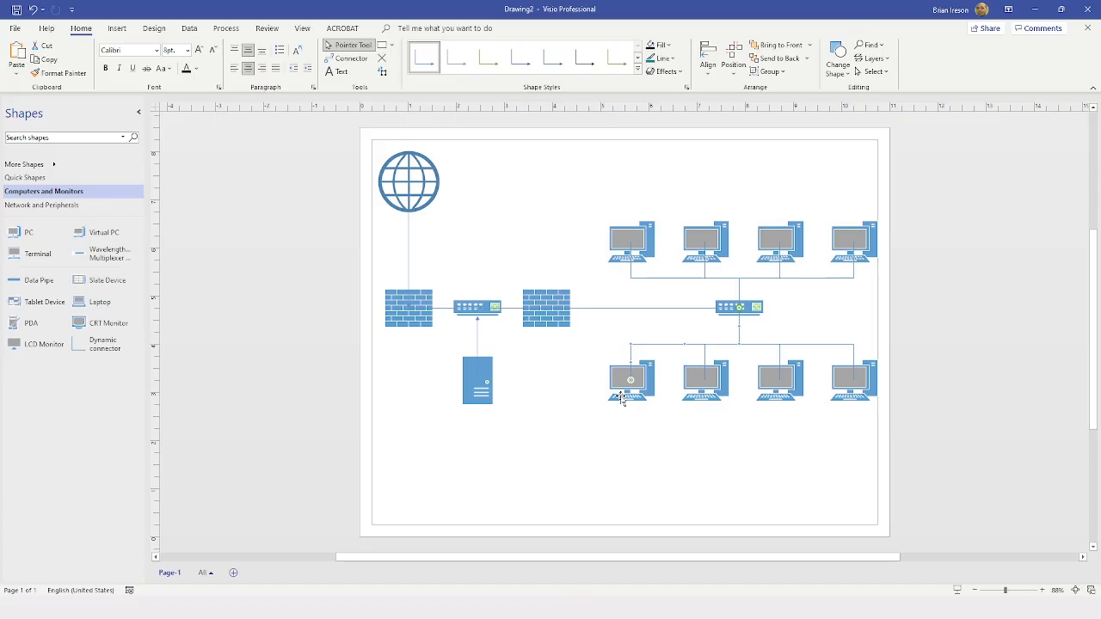
Select all eight PCs in both rows and assign them to the Workstations layer
left_click(589, 428)
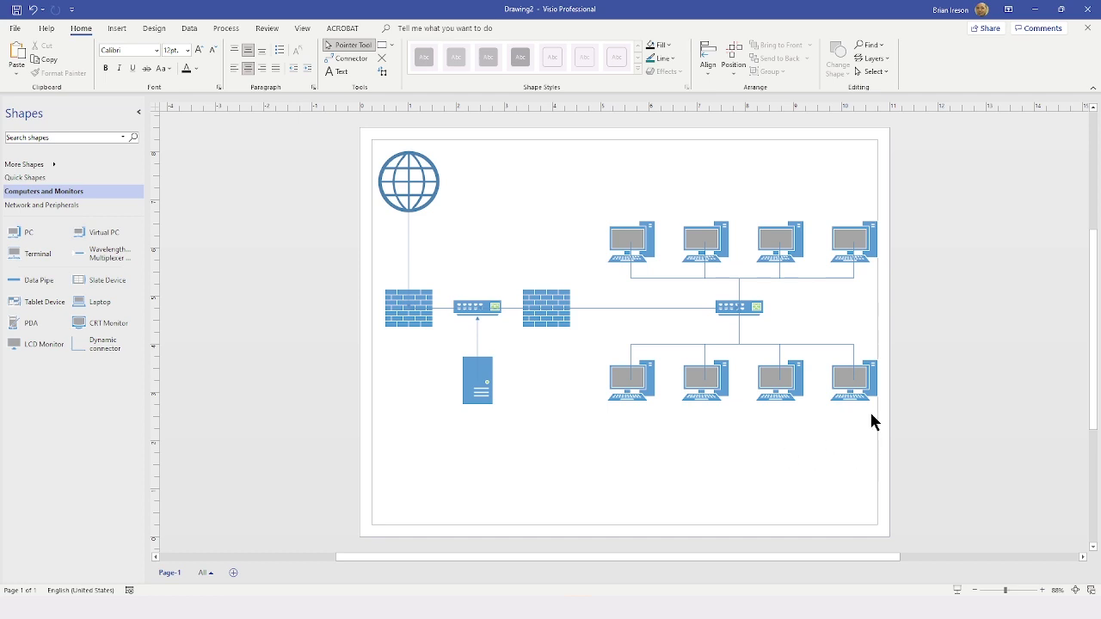
left_click(871, 383)
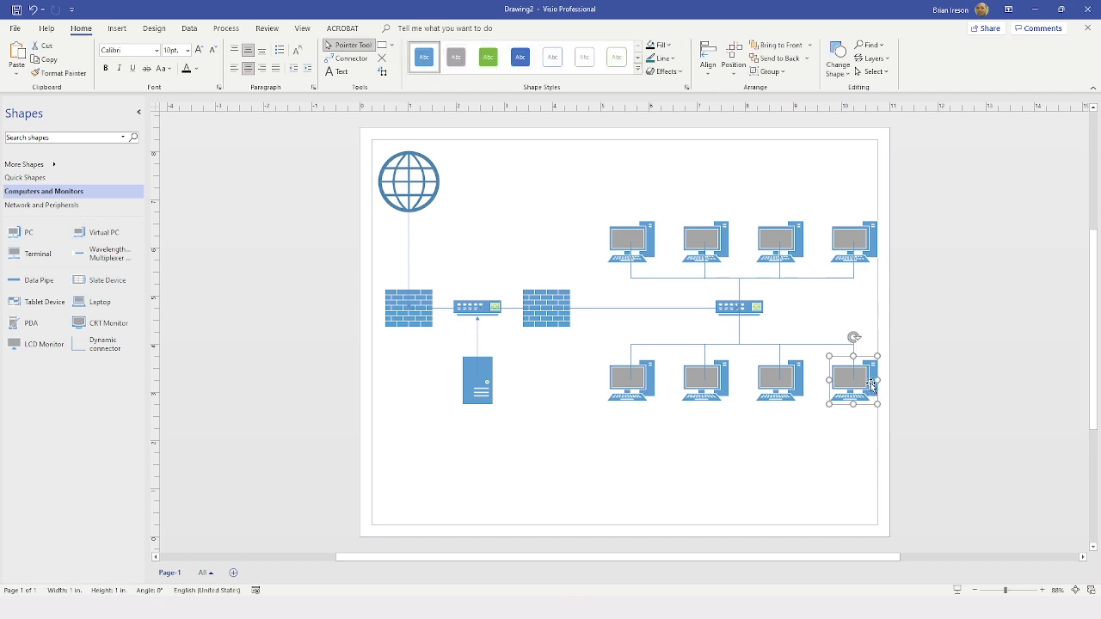
left_click(799, 381, "shift")
left_click(723, 386, "shift")
left_click(647, 370, "shift")
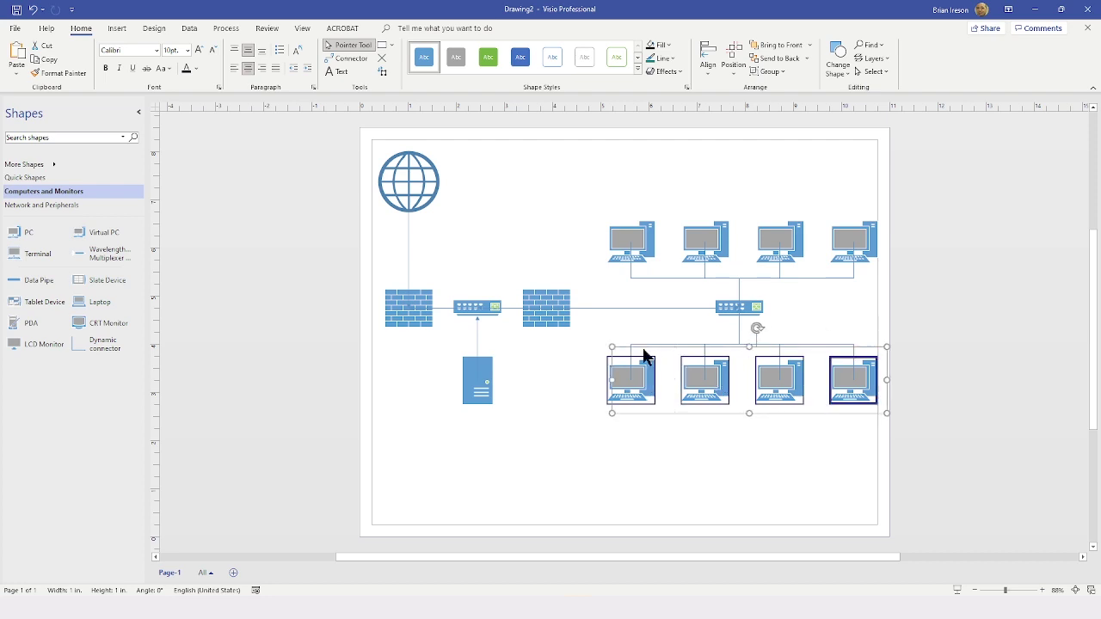
left_click(648, 232, "shift")
left_click(721, 242, "shift")
left_click(797, 244, "shift")
left_click(870, 245, "shift")
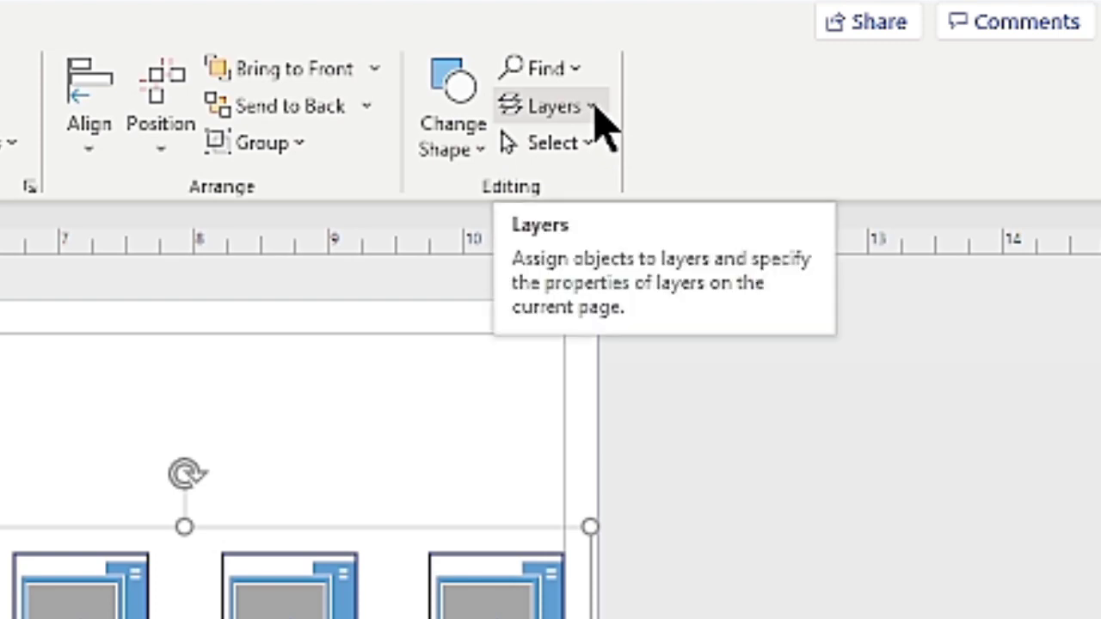
left_click(594, 109)
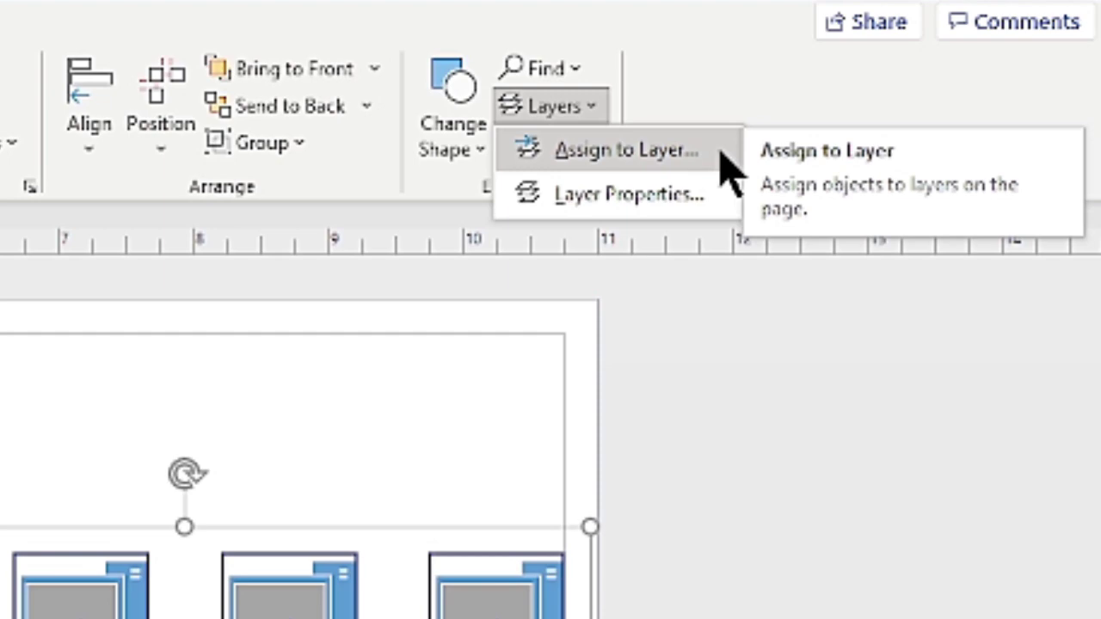
left_click(721, 152)
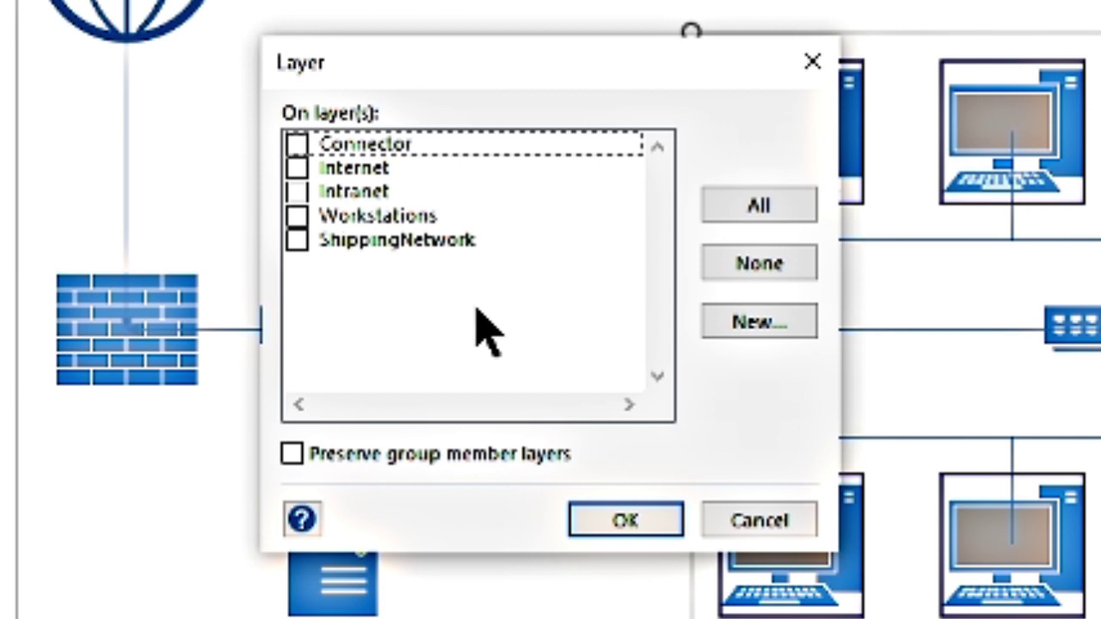
left_click(310, 219)
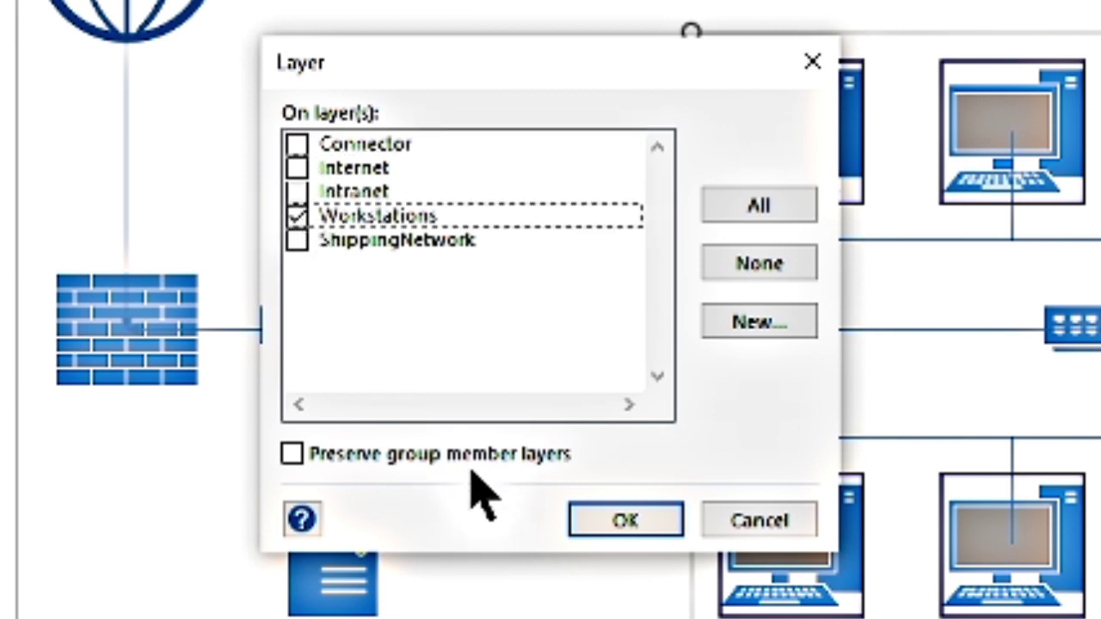
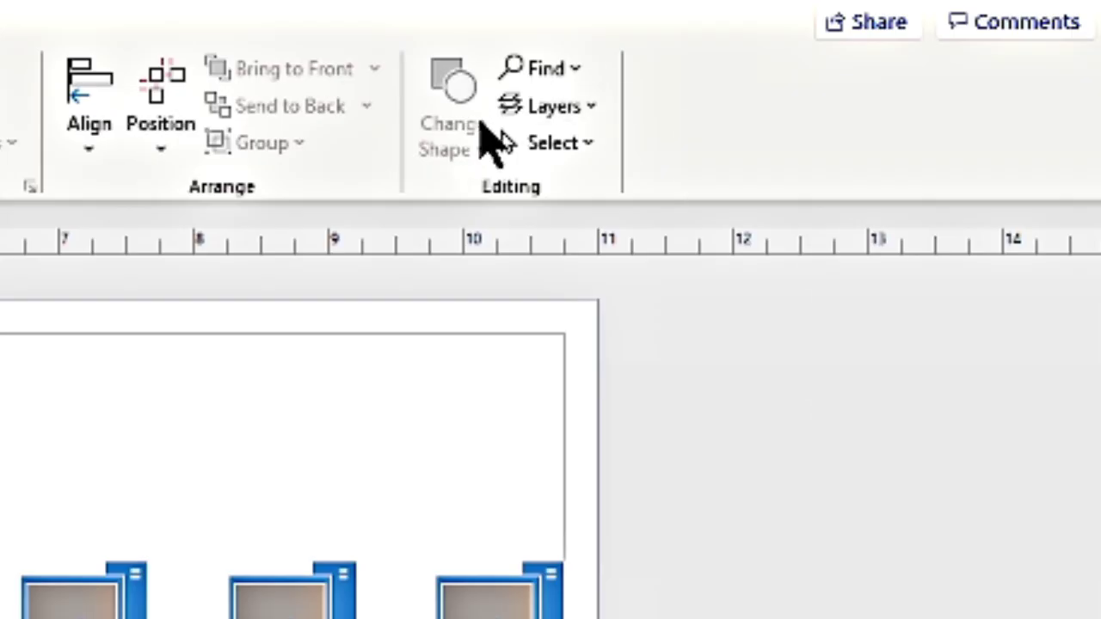
Use Select by Type to select everything on the Intranet layer
left_click(589, 144)
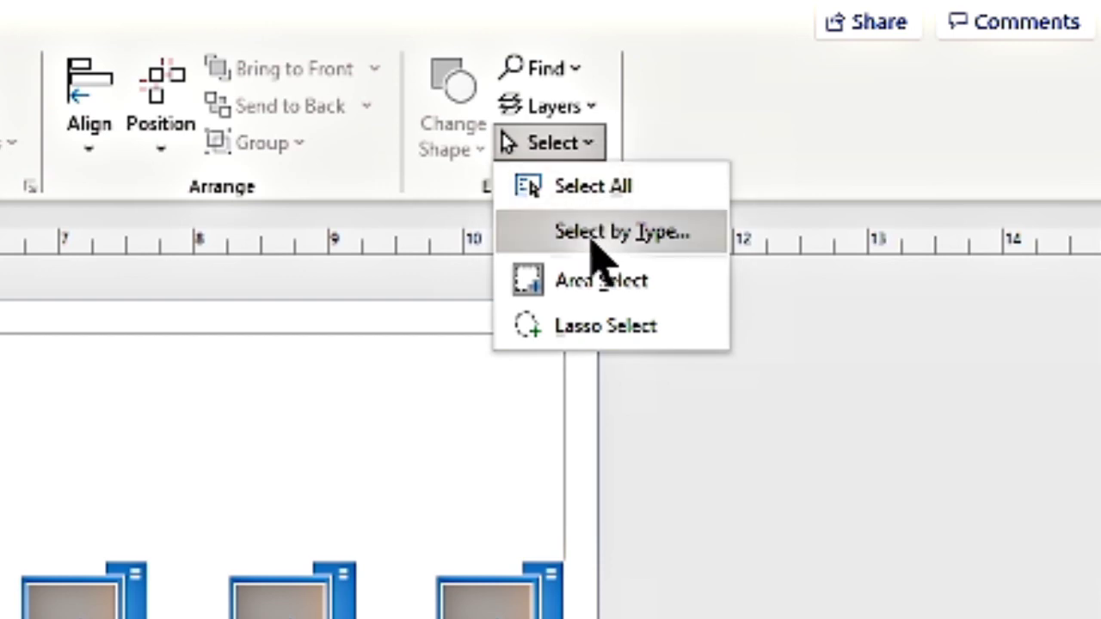
left_click(662, 234)
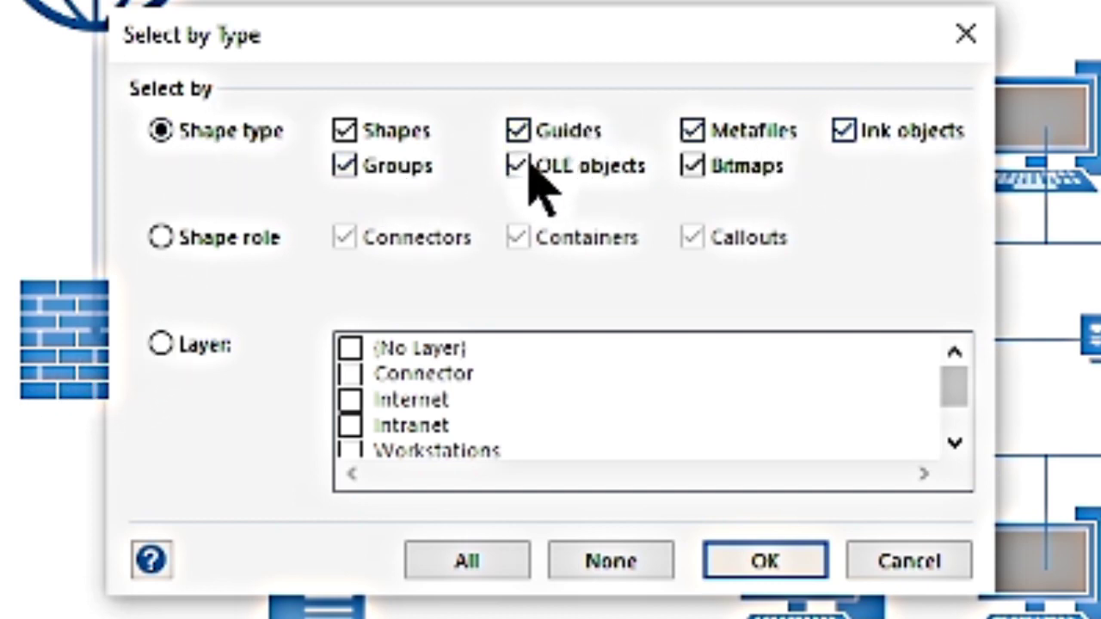
left_click(160, 237)
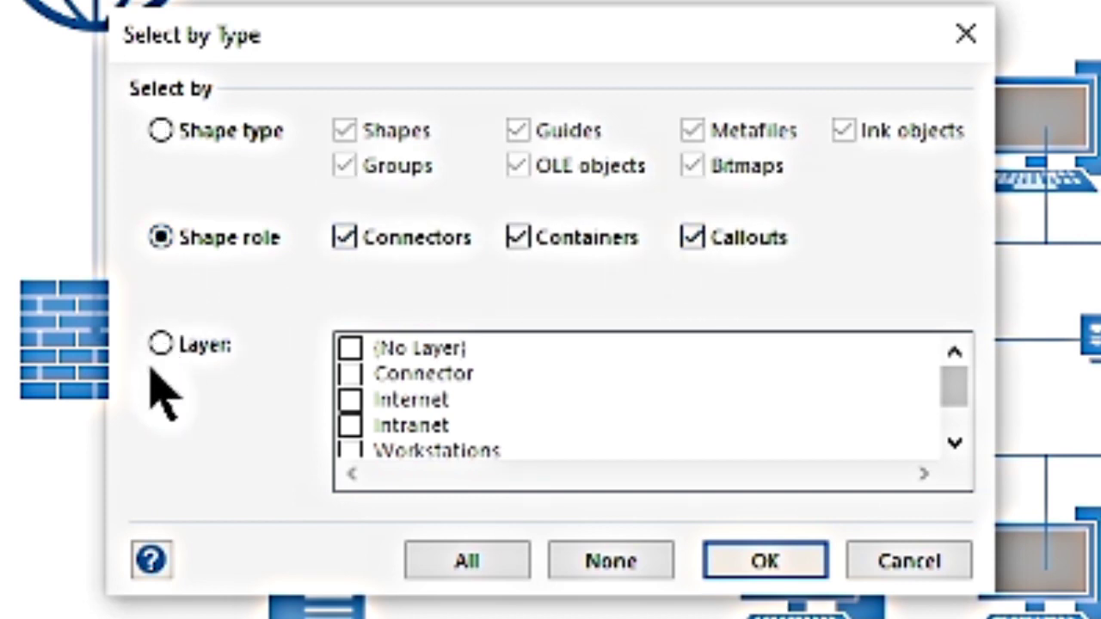
left_click(160, 344)
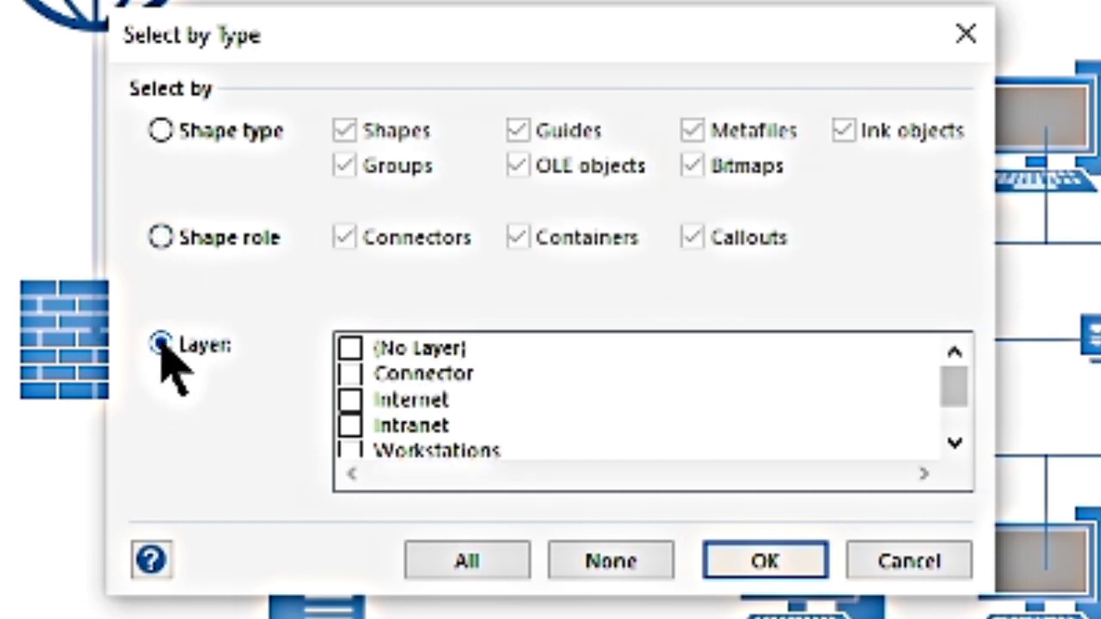
left_click(351, 426)
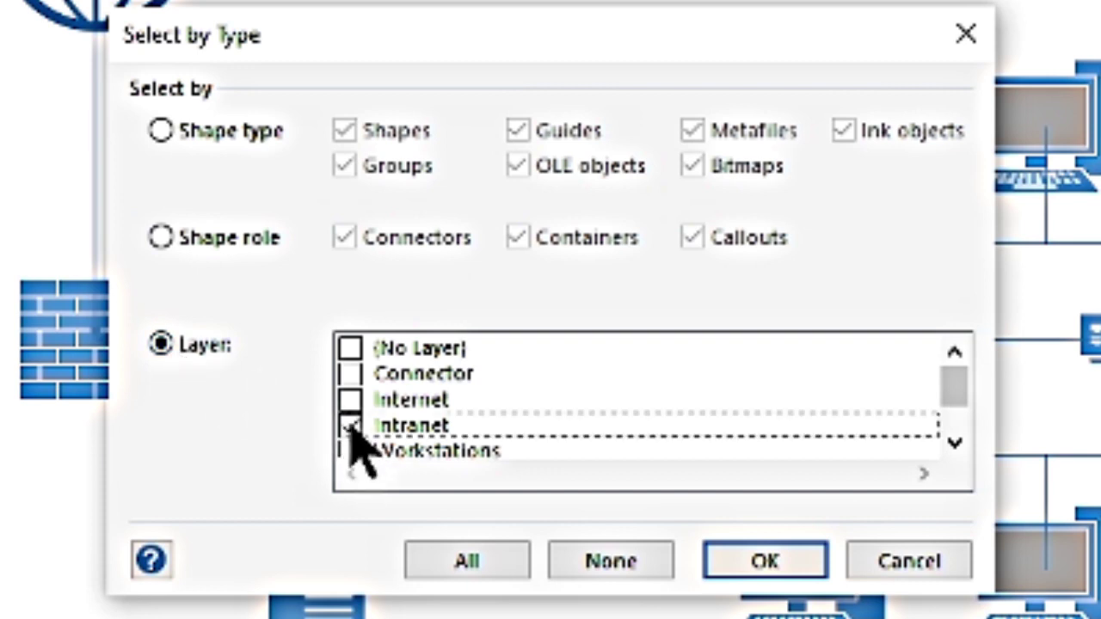
left_click(766, 561)
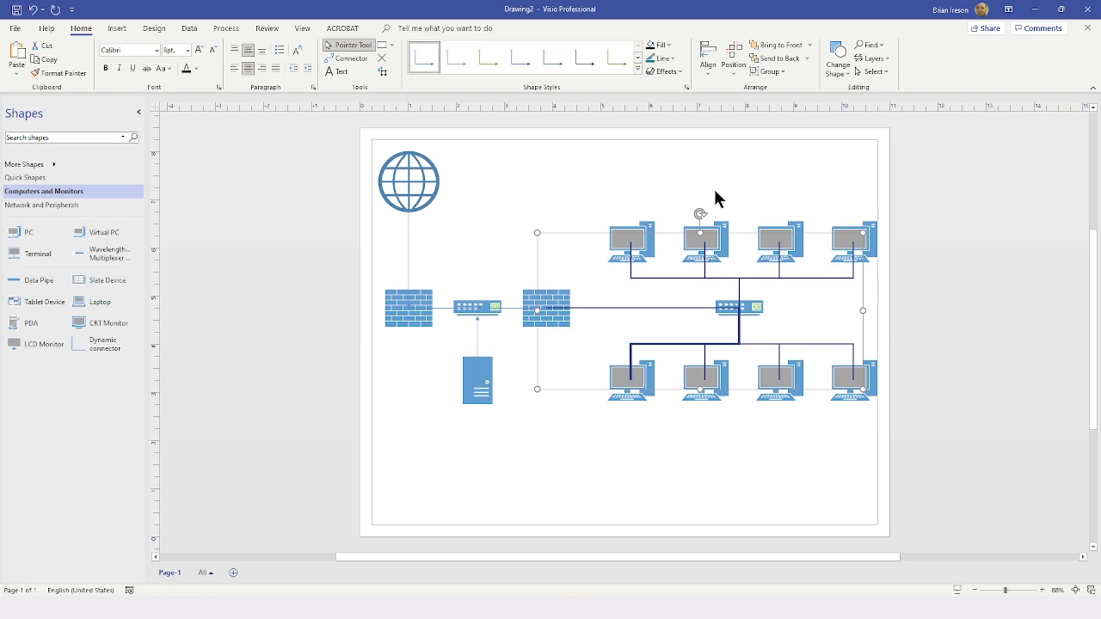
Format the connectors between the second firewall, its switch and the PCs as dark teal 3 pt lines, and send them to the back
left_click(673, 59)
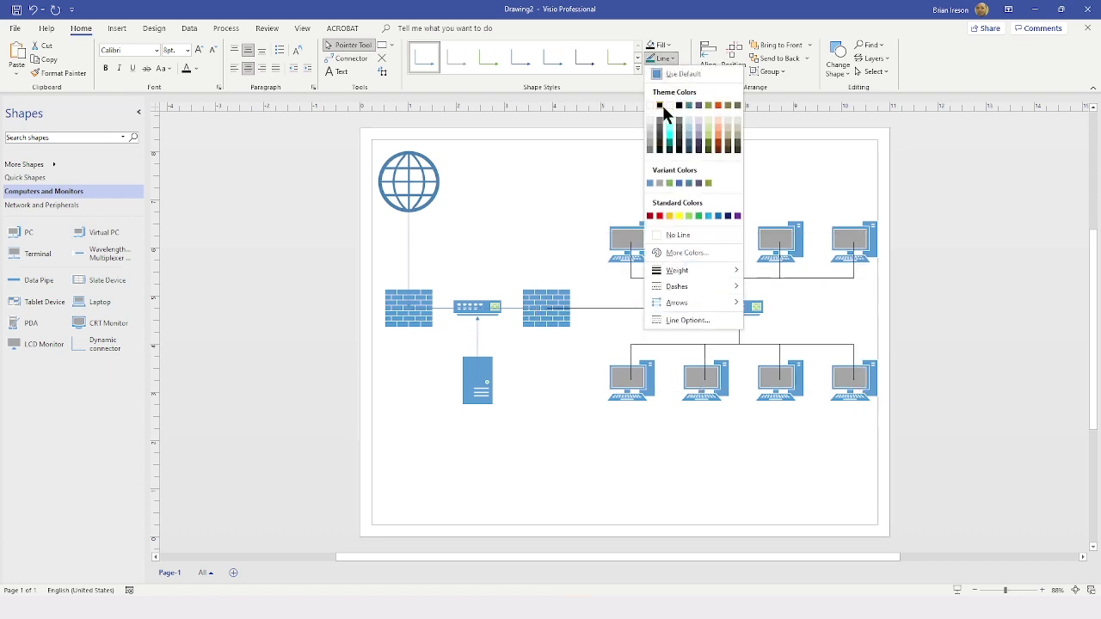
left_click(672, 153)
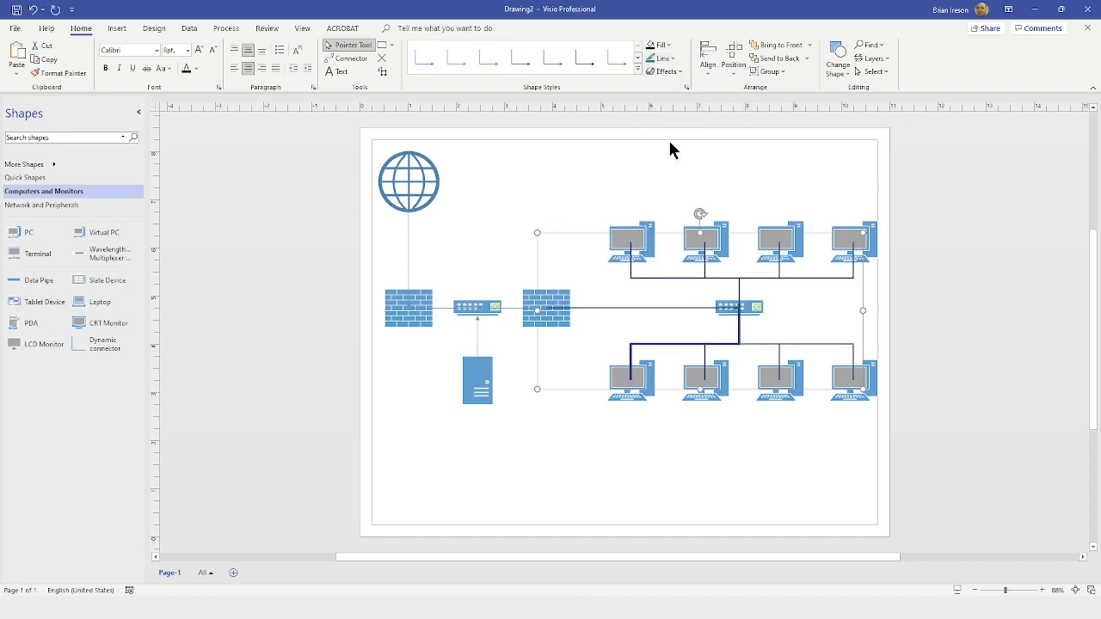
left_click(675, 58)
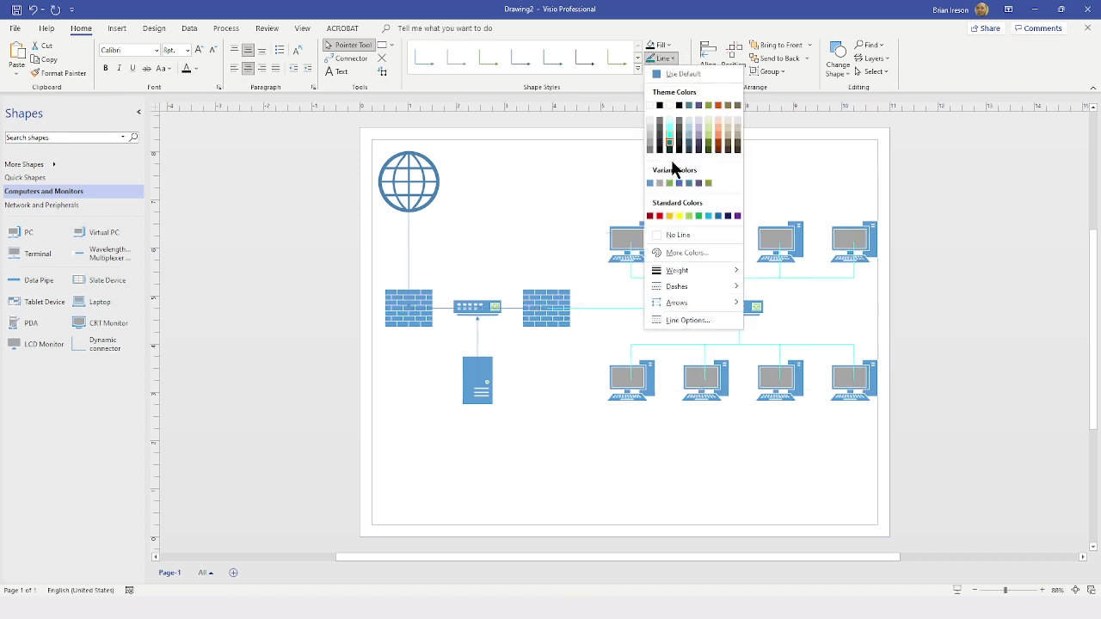
mouse_move(697, 274)
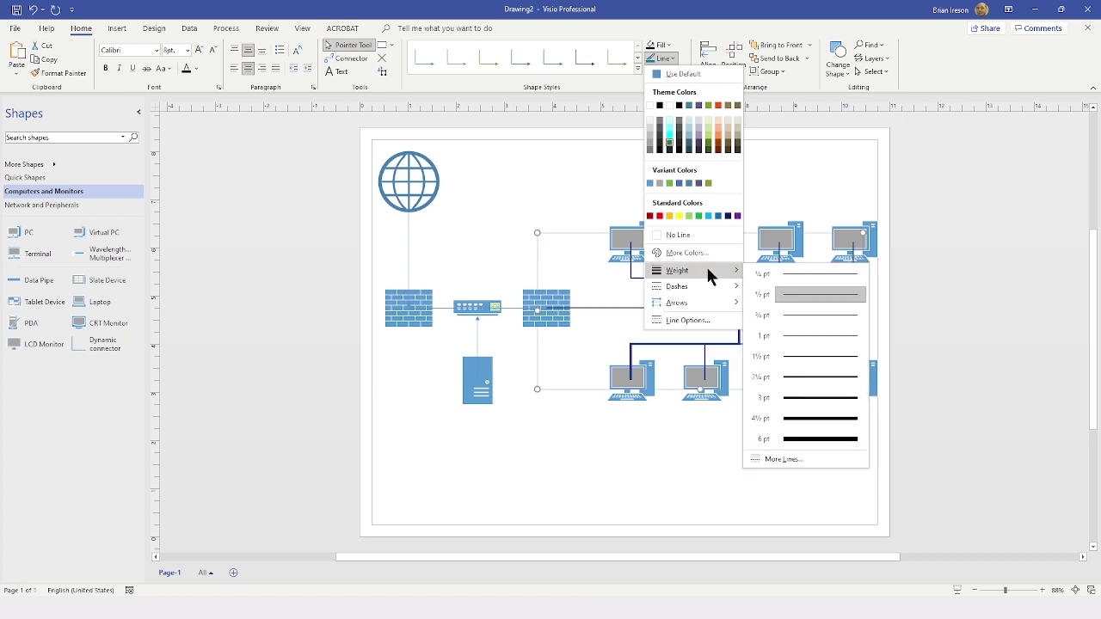
left_click(815, 398)
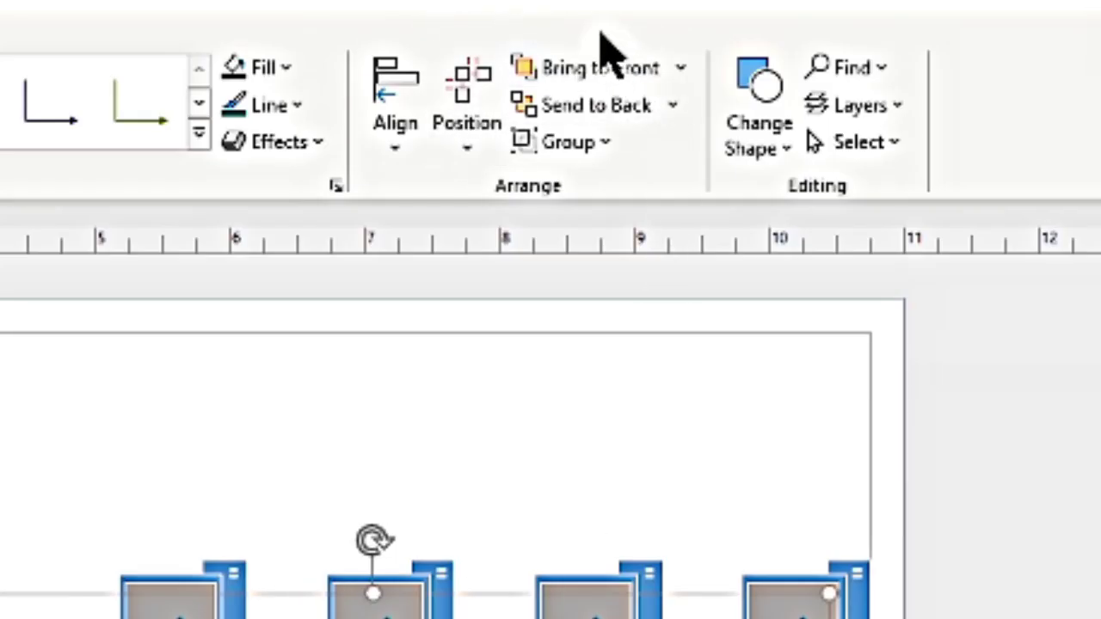
left_click(646, 112)
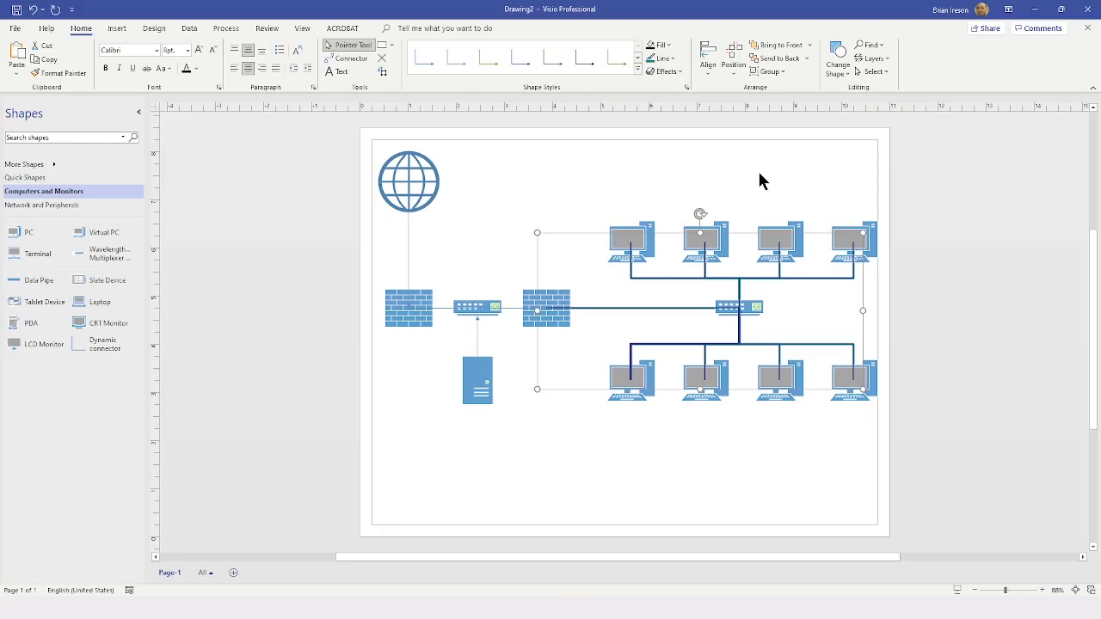
left_click(543, 448)
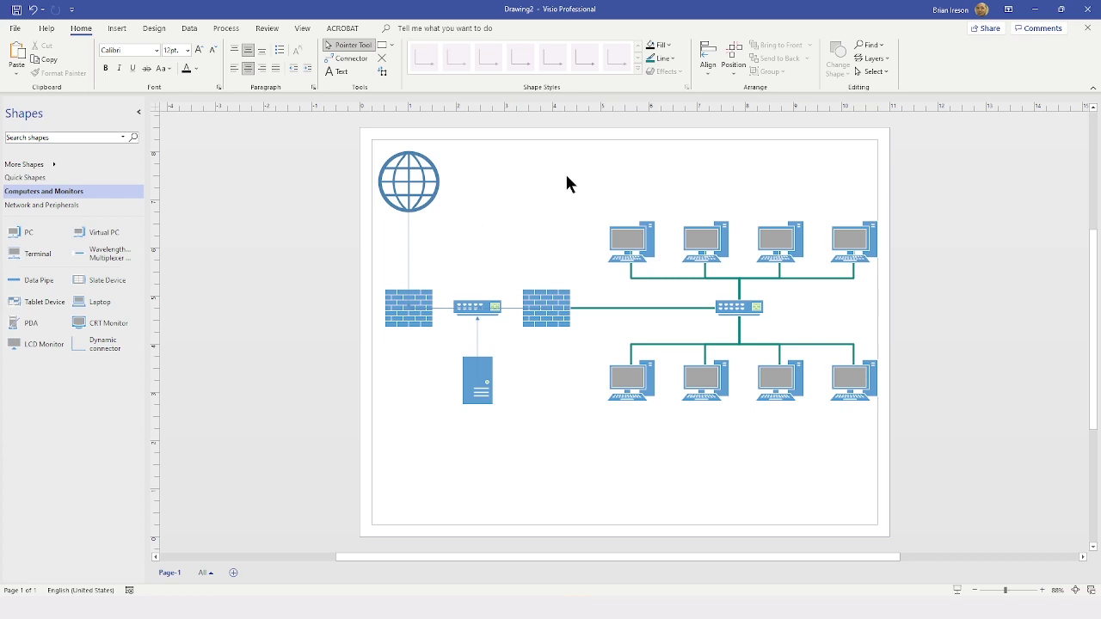
Select the four connectors joining the globe, firewalls, first switch and server, and format them as dark teal 3 pt lines
left_click(409, 240)
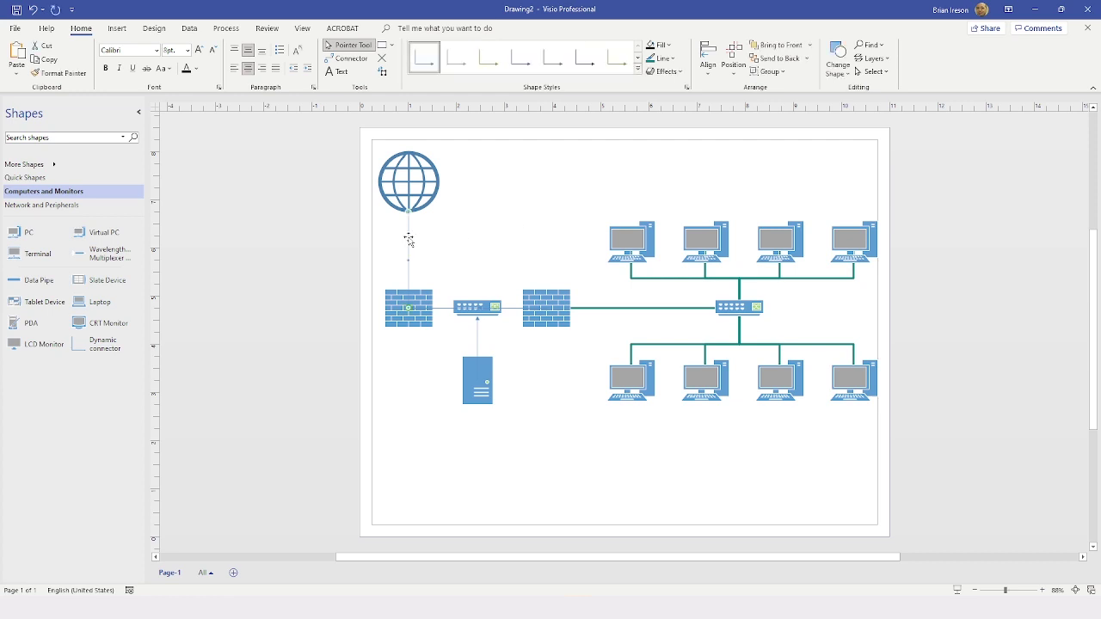
left_click(445, 309, "shift")
left_click(478, 340, "shift")
left_click(512, 307, "shift")
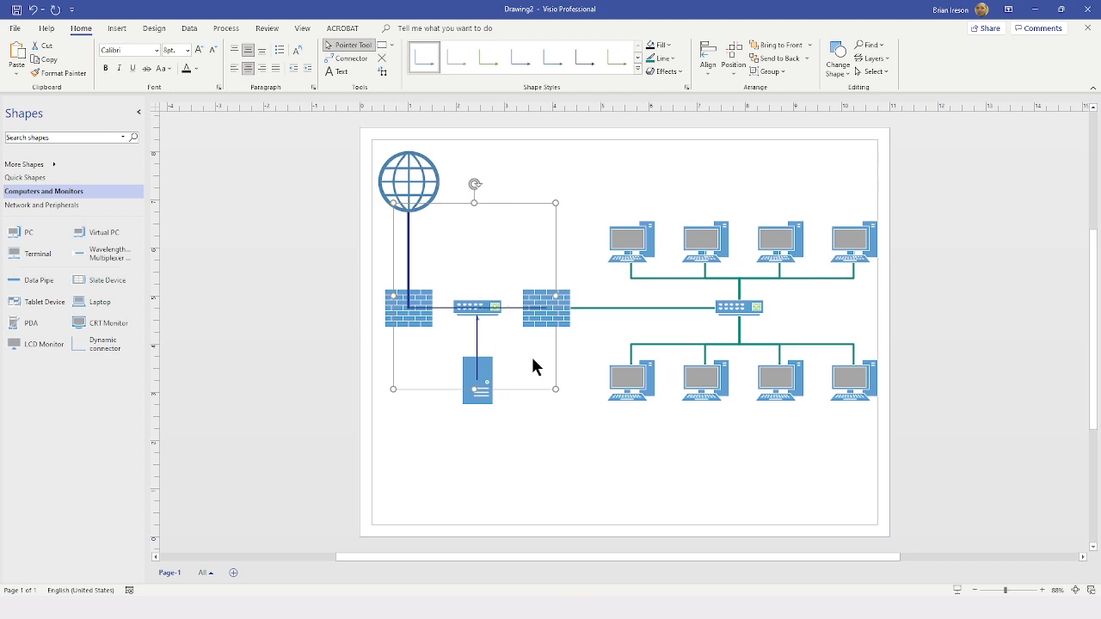
left_click(664, 57)
mouse_move(684, 270)
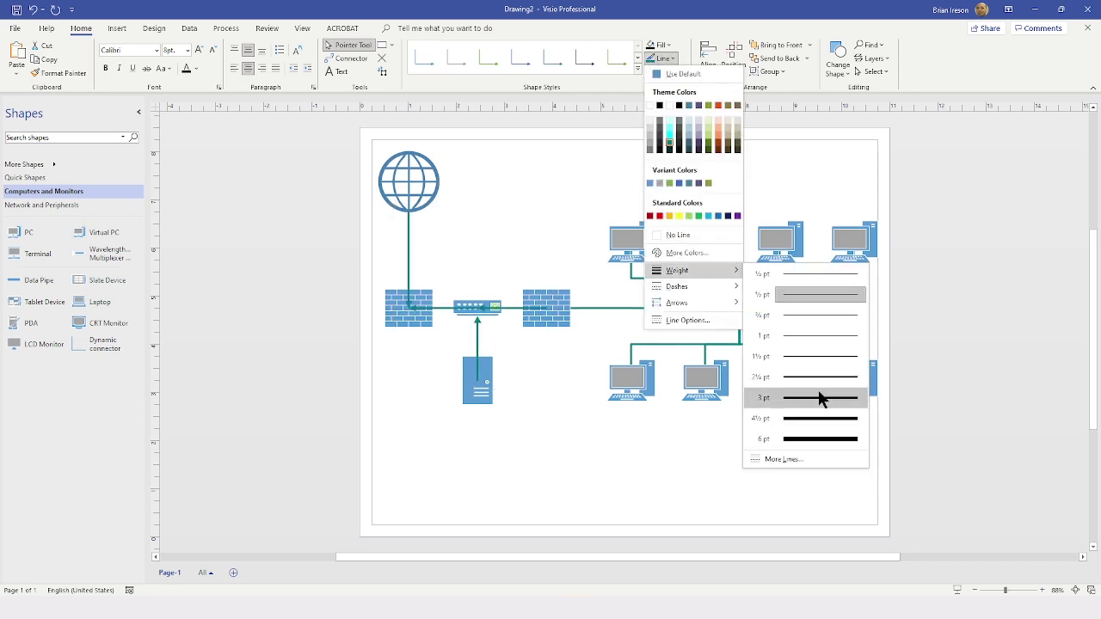
left_click(822, 400)
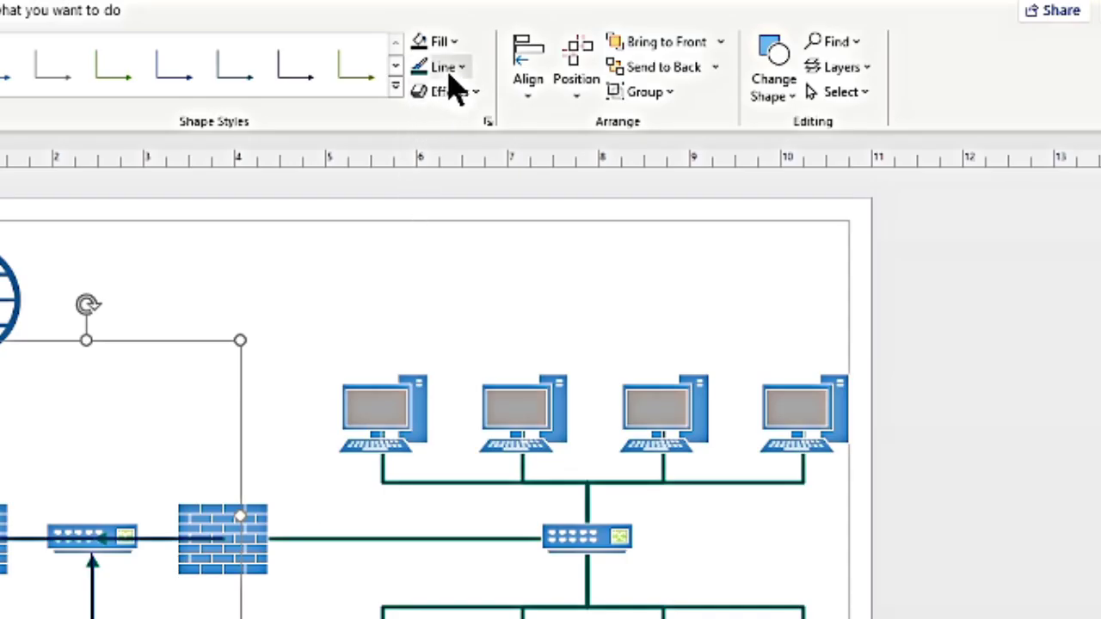
Remove the arrowheads from the four selected connectors and send them behind the network shapes
left_click(673, 58)
mouse_move(560, 536)
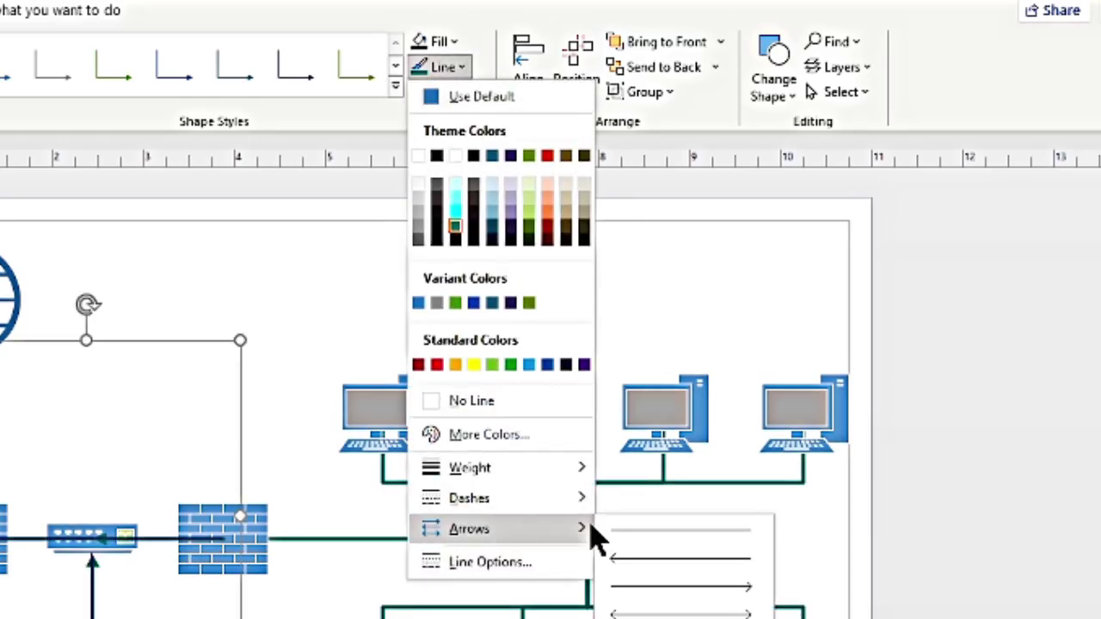
left_click(688, 542)
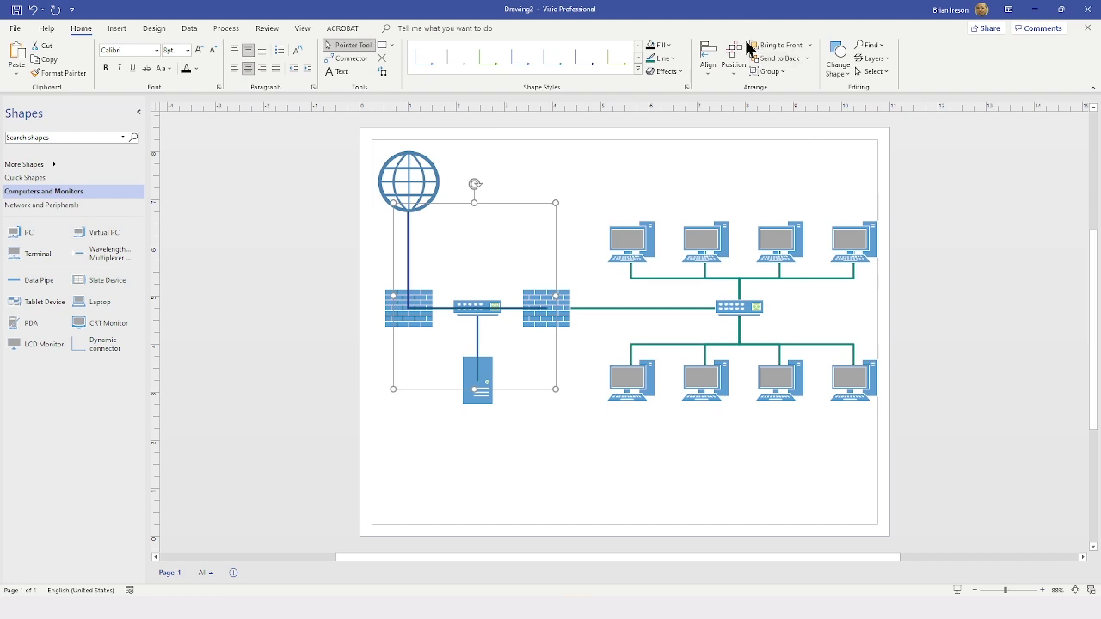
left_click(776, 60)
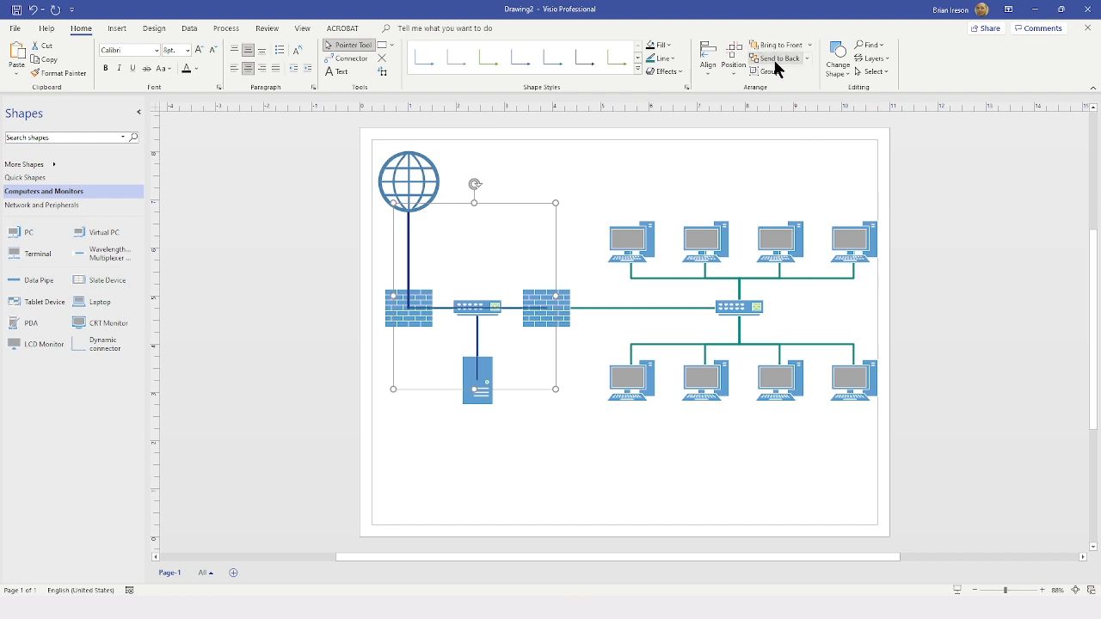
left_click(638, 189)
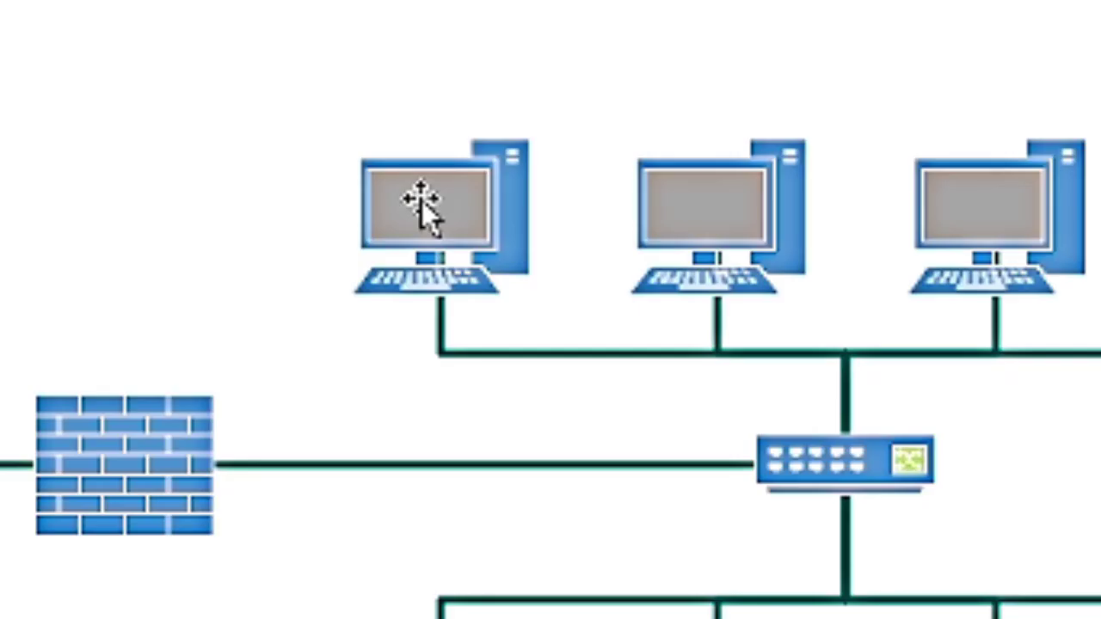
Label the first PC in the upper row "Workstation 1"
left_click(626, 240)
mouse_move(422, 201)
left_mouse_down()
mouse_move(450, 196)
mouse_move(439, 194)
mouse_move(441, 210)
left_mouse_up()
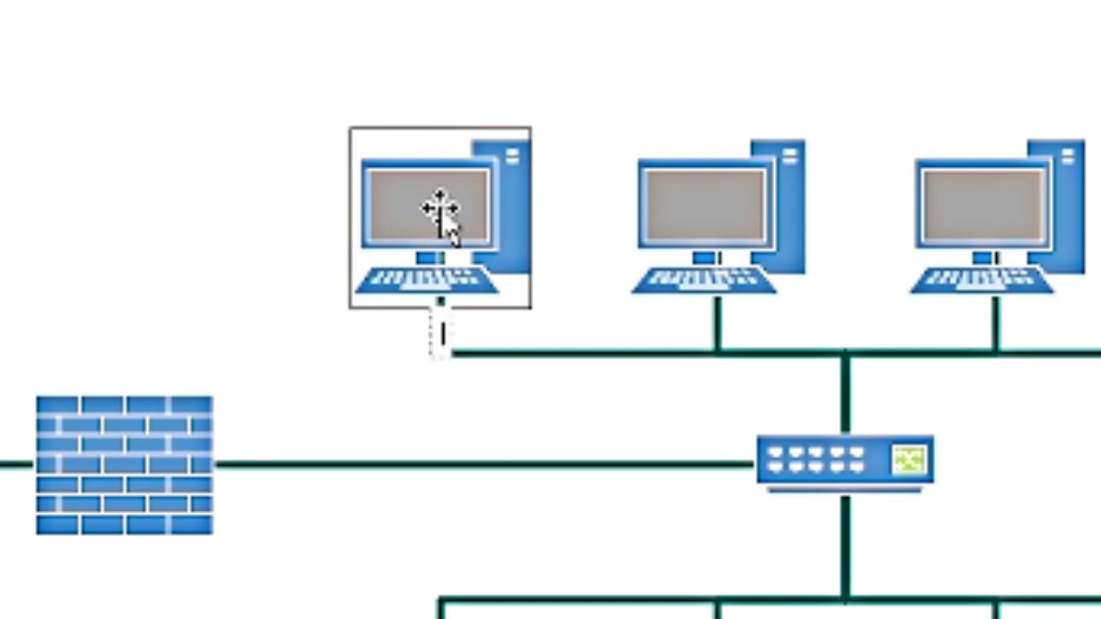
type("Work")
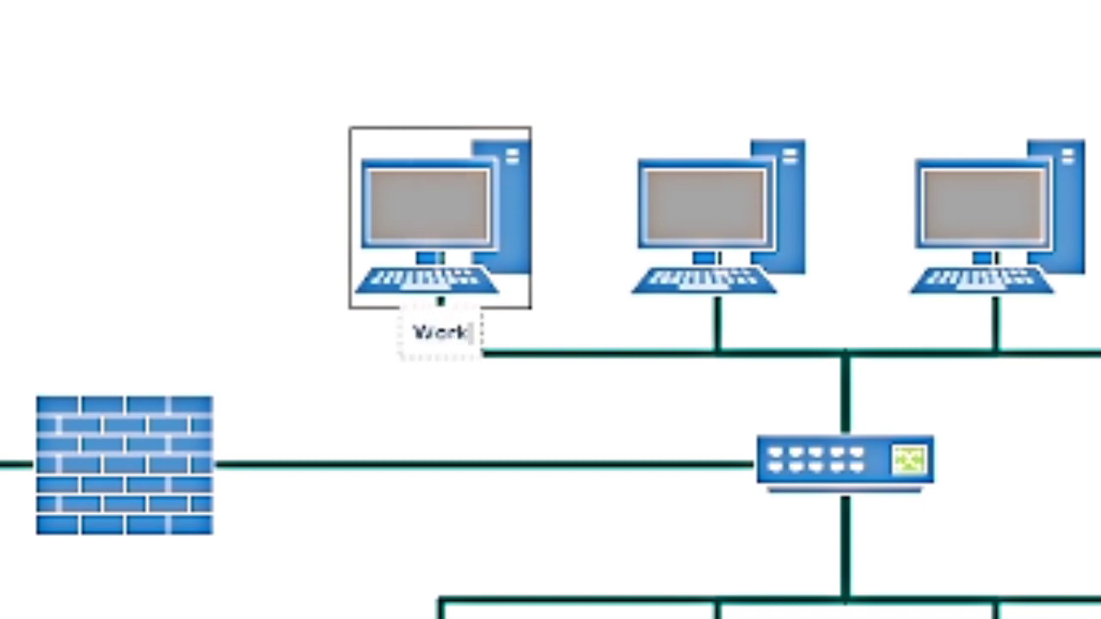
type("sta")
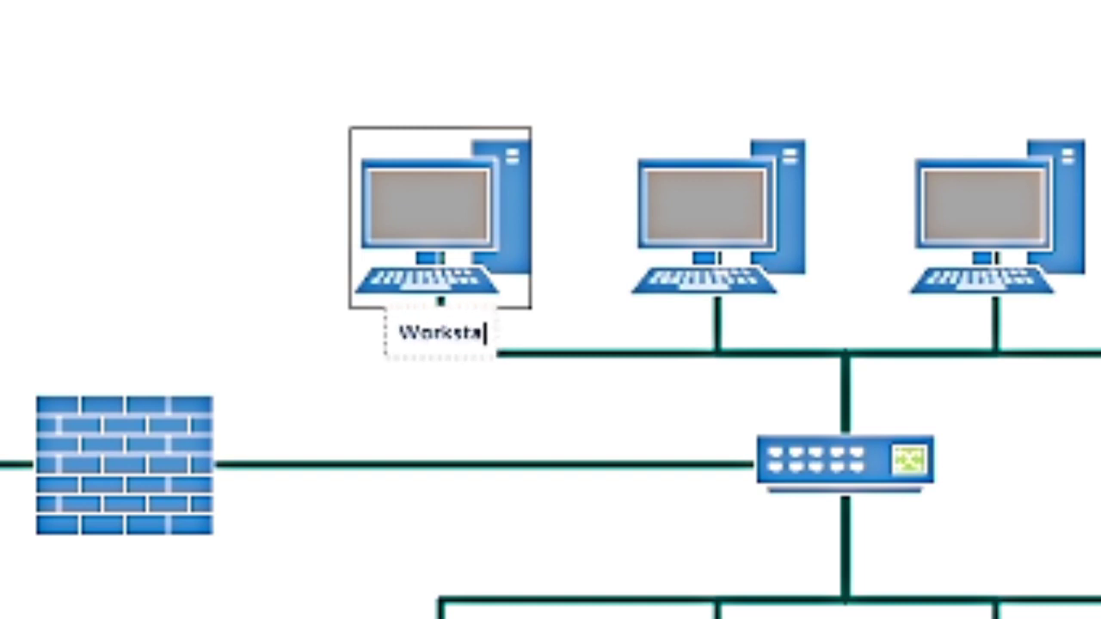
type("t")
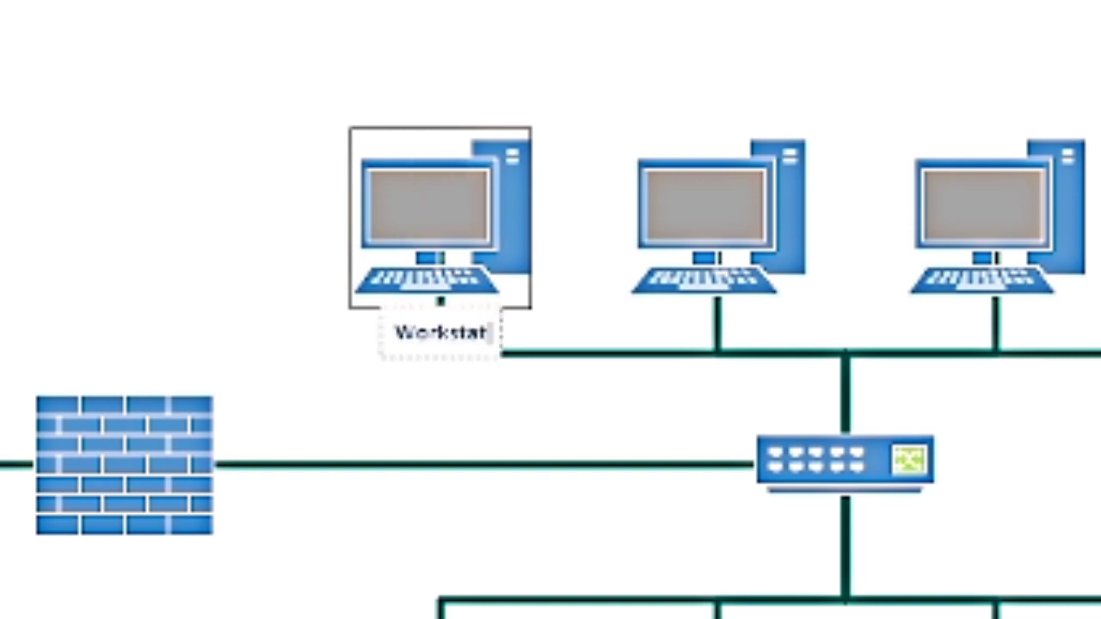
type("ion 1")
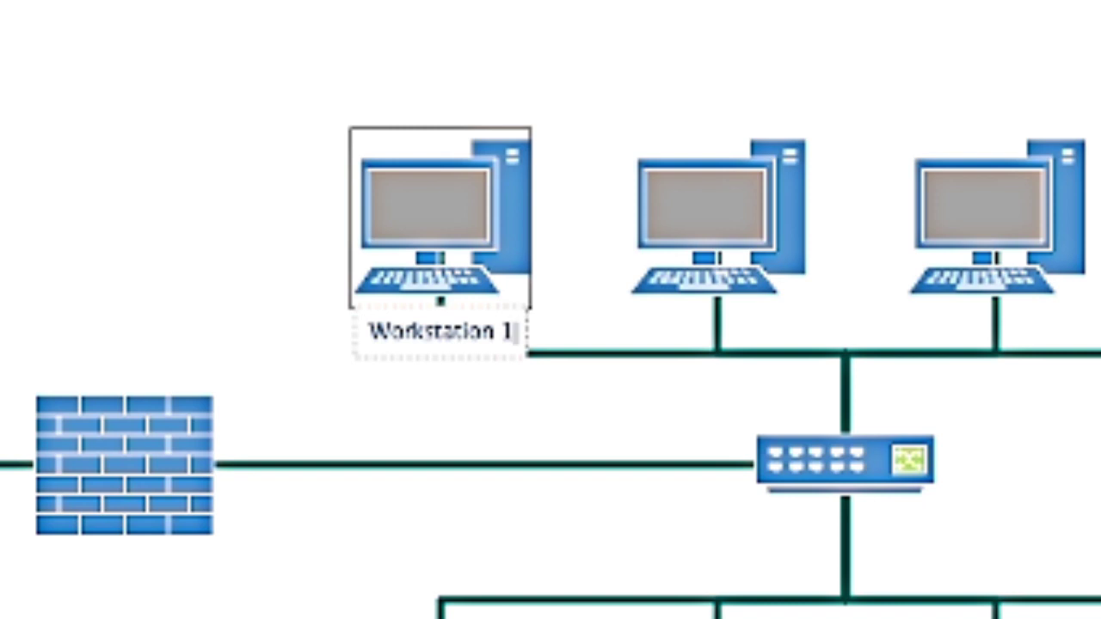
Format the Workstation 1 label text as 14 pt bold and copy it for reuse on the other PCs
key("ctrl+a")
key("ctrl+c")
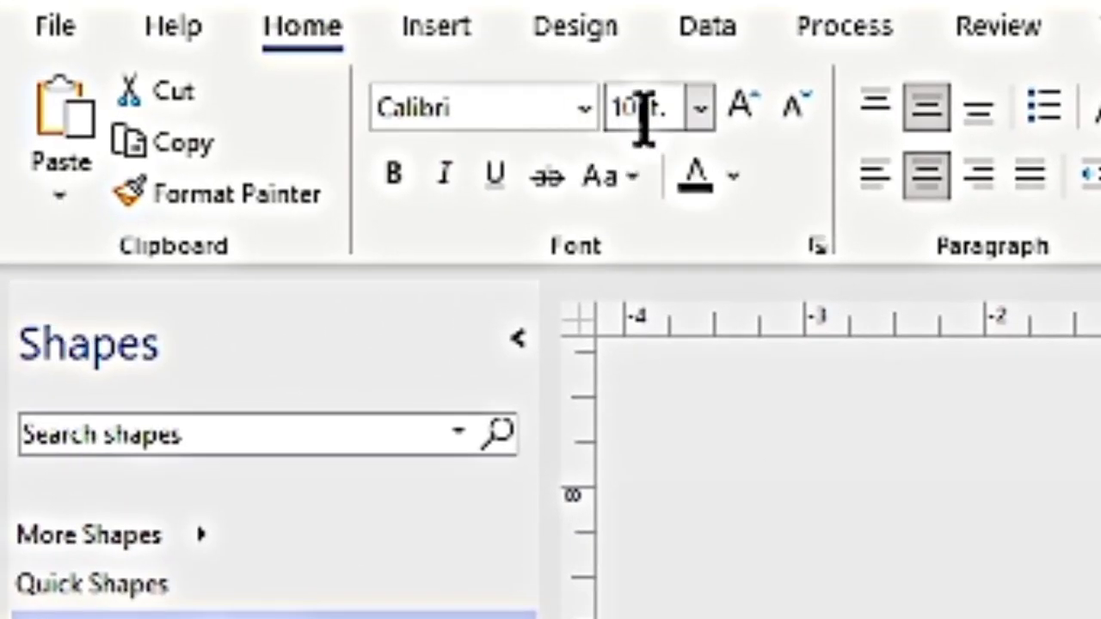
left_click(702, 93)
left_click(742, 105)
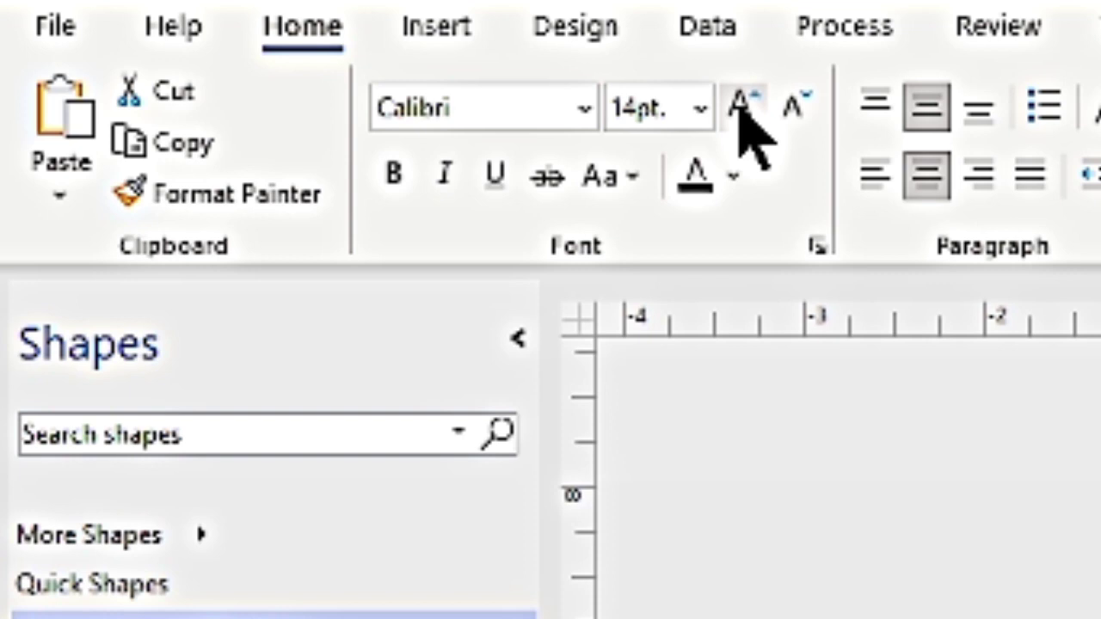
left_click(404, 180)
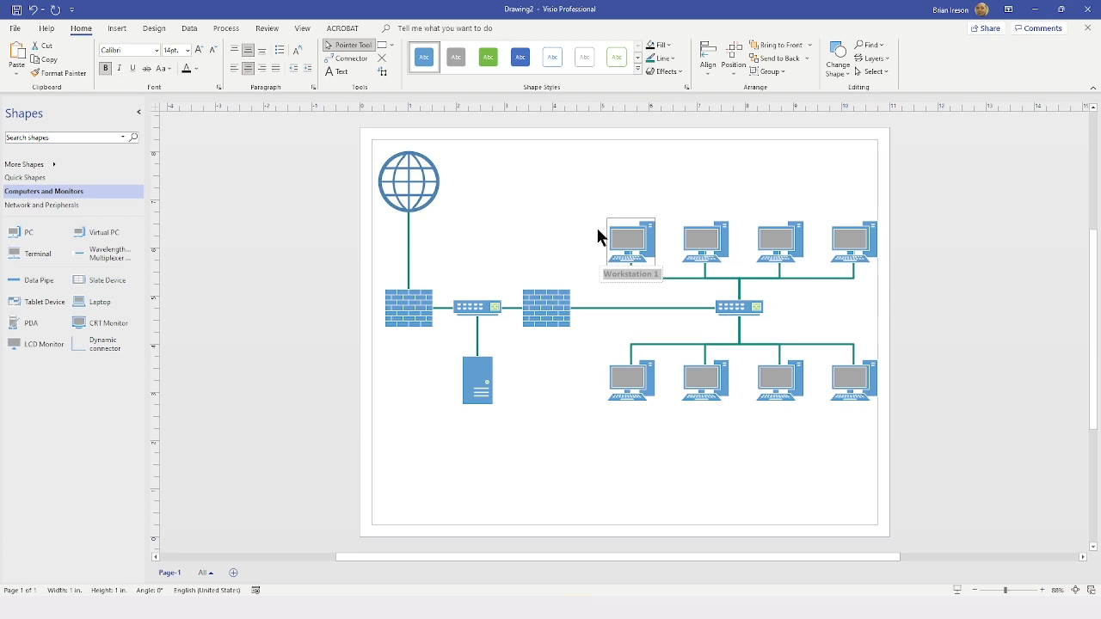
Paste the copied label onto the second upper PC and change it to "Workstation 3"
left_click(707, 242)
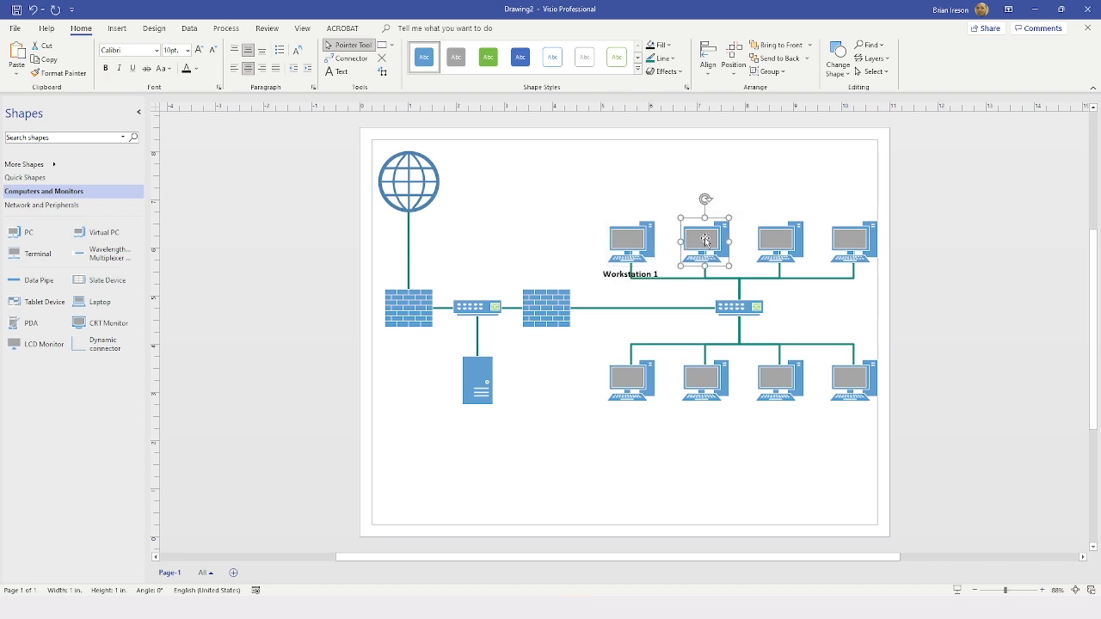
double_click(705, 240)
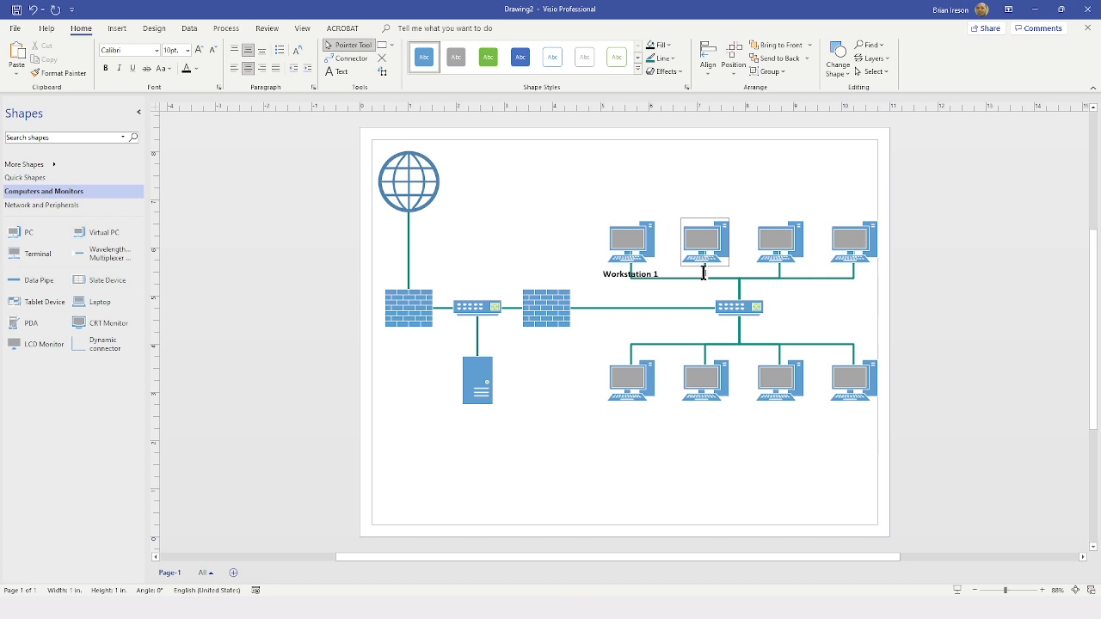
key("ctrl+v")
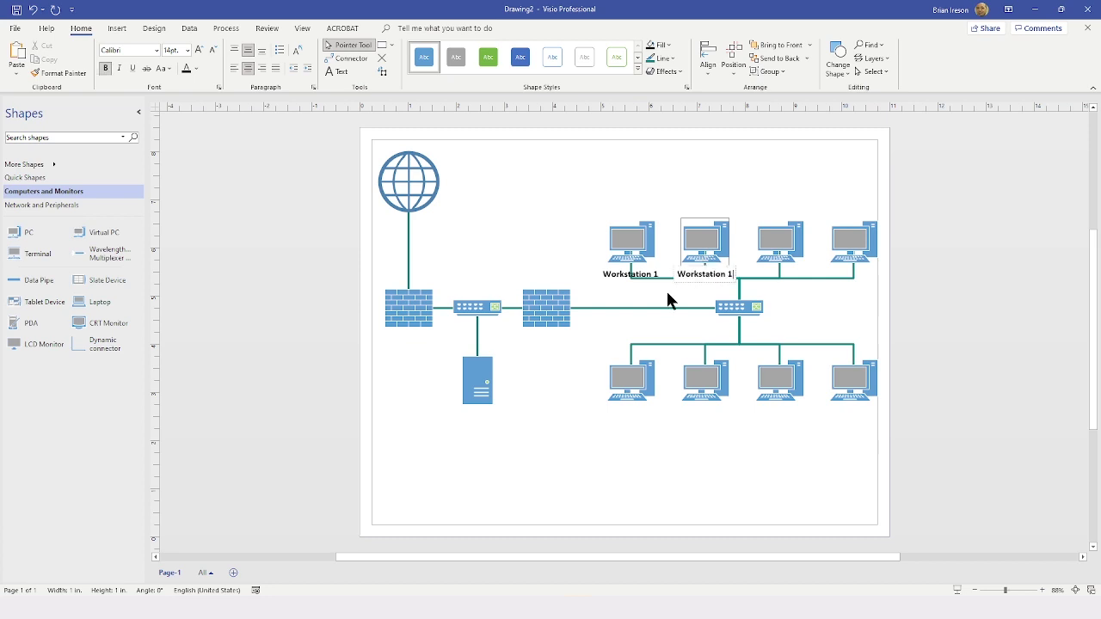
key("BackSpace")
type("3")
Label the third and fourth PCs in the upper row "Workstation 5" and "Workstation 7" in the same bold 14 pt format
left_click(777, 248)
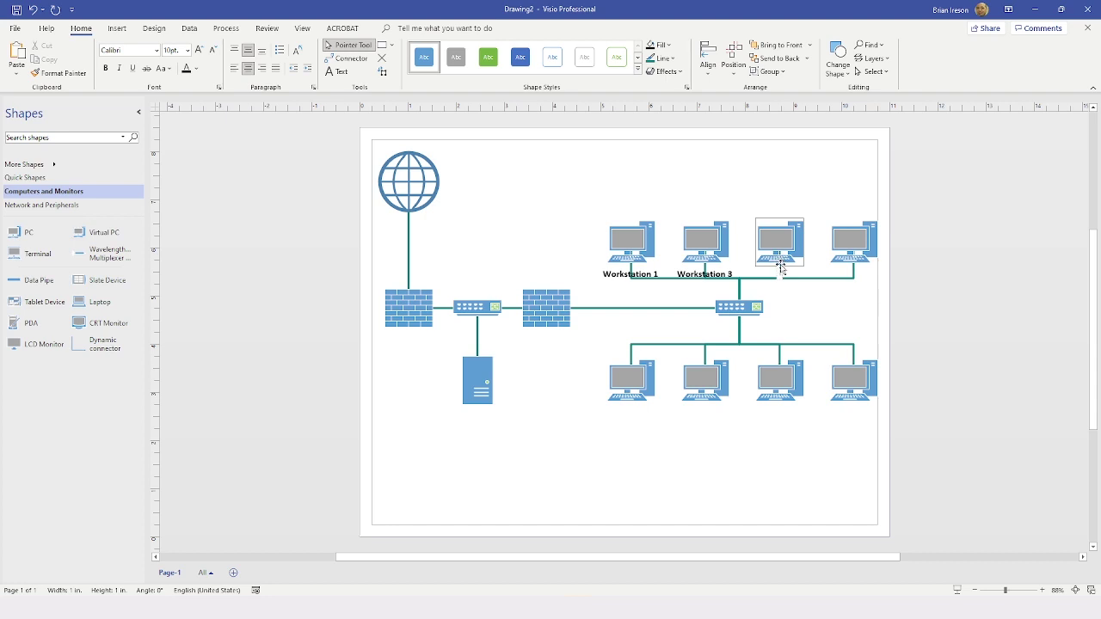
type("Workstation 5")
left_click(853, 245)
type("Workstation 7")
Label the four lower-row PCs, in order, "Workstation 2", "Workstation 4", "Workstation 6" and "Workstation 8" in the same bold format
left_click(631, 382)
type("Workstation 2")
left_click(704, 383)
type("Workstation 4")
left_click(780, 383)
type("Workstation 8")
left_click(747, 455)
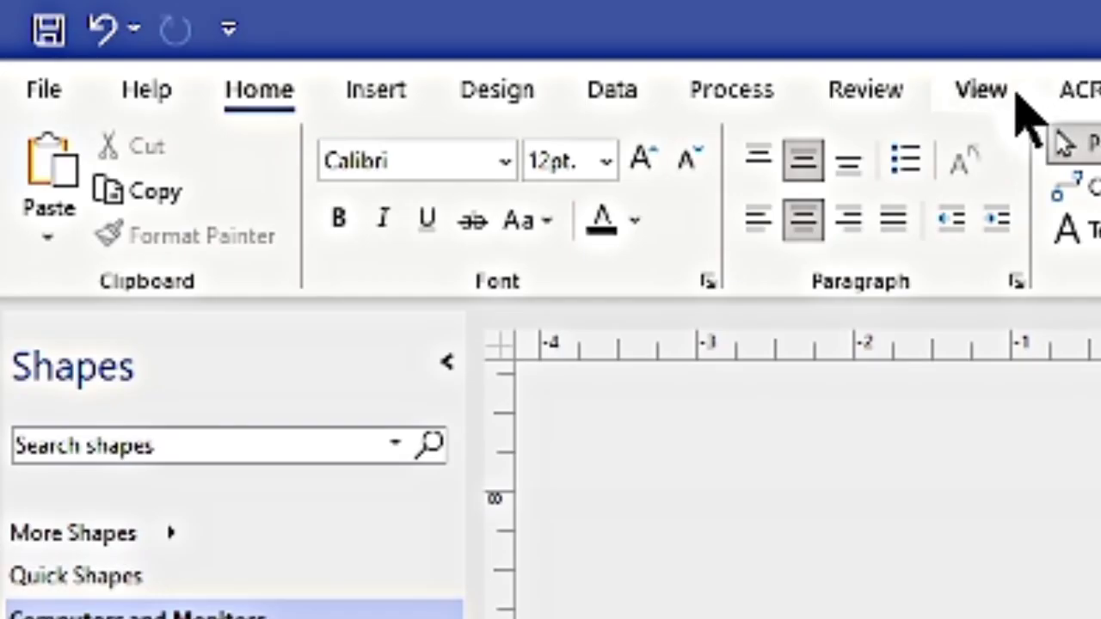
Add the Ruler and Guides options to the Quick Access Toolbar
left_click(307, 31)
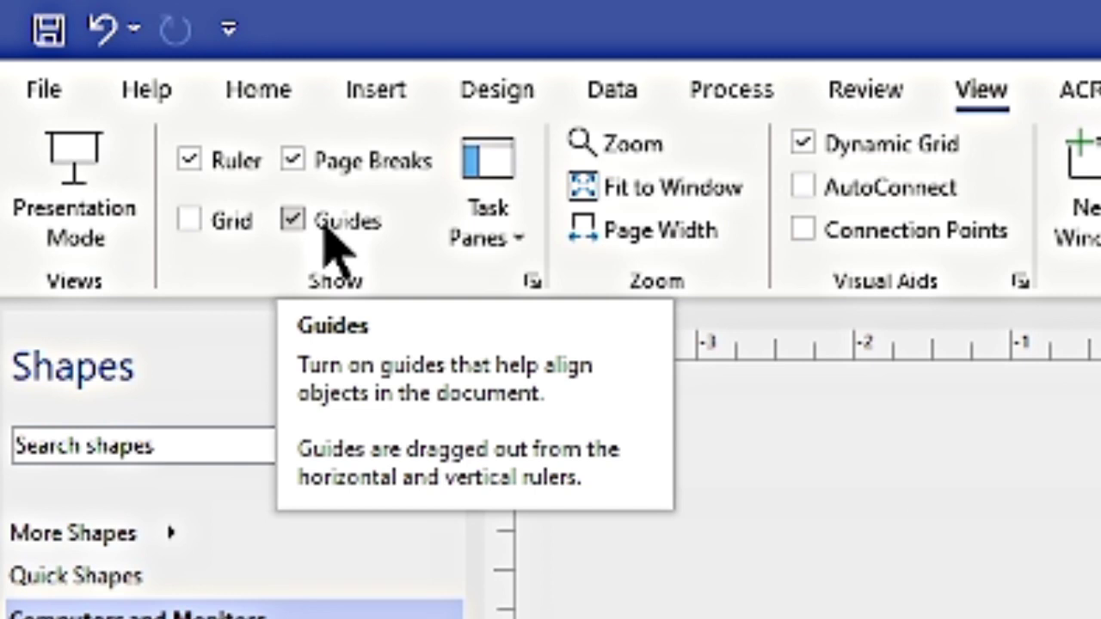
right_click(258, 181)
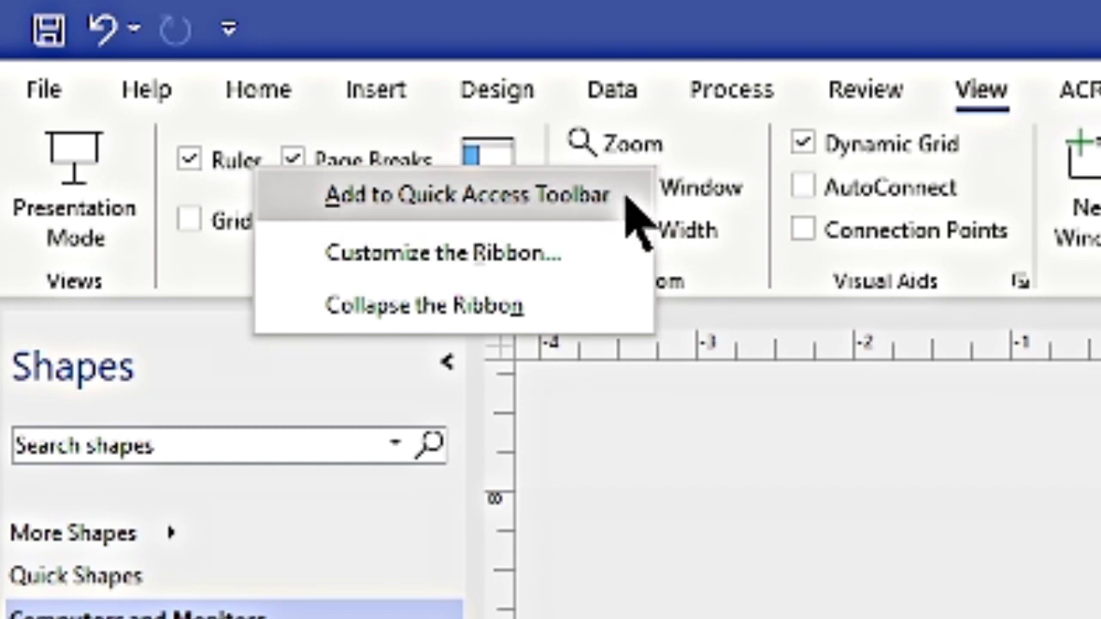
left_click(516, 194)
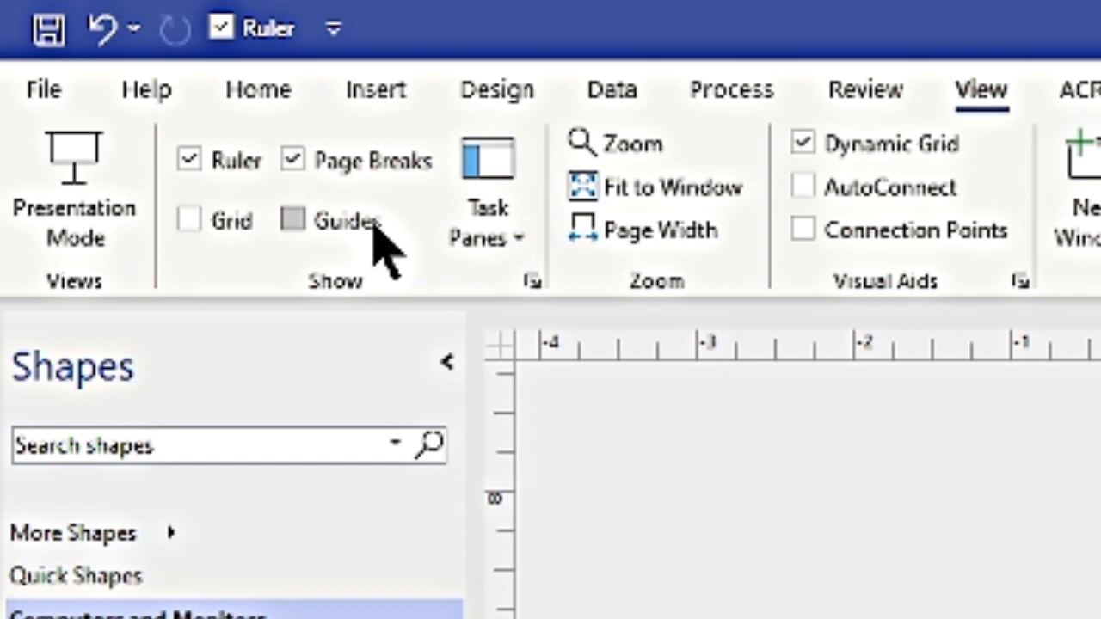
right_click(374, 226)
left_click(509, 253)
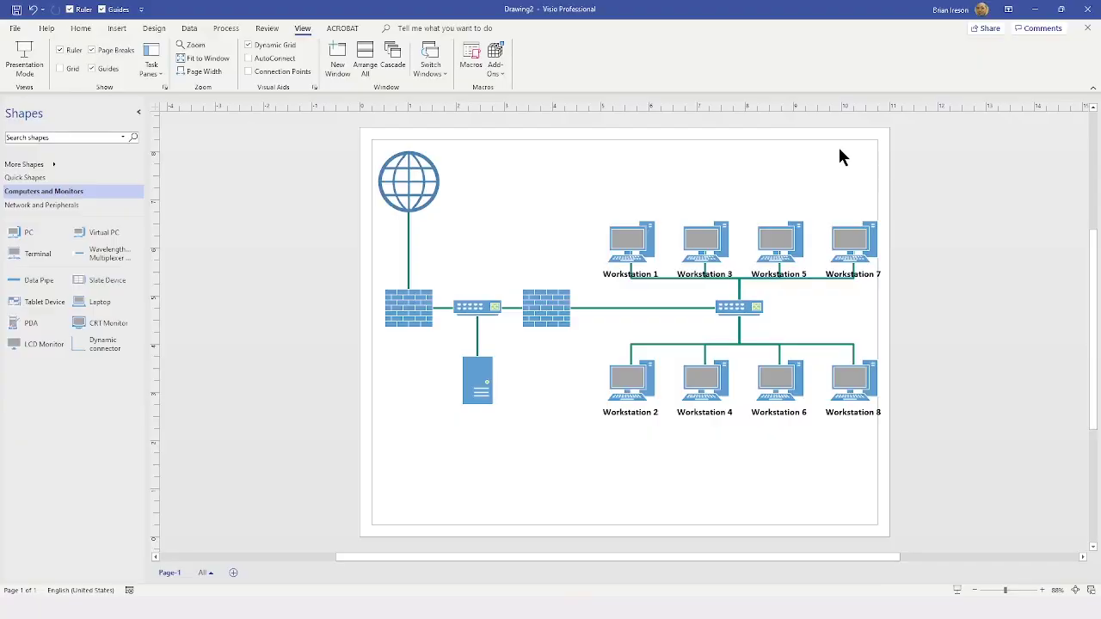
Place vertical guides through the centres of the four upper-row workstations and a horizontal guide along their upper edge
left_click(636, 239)
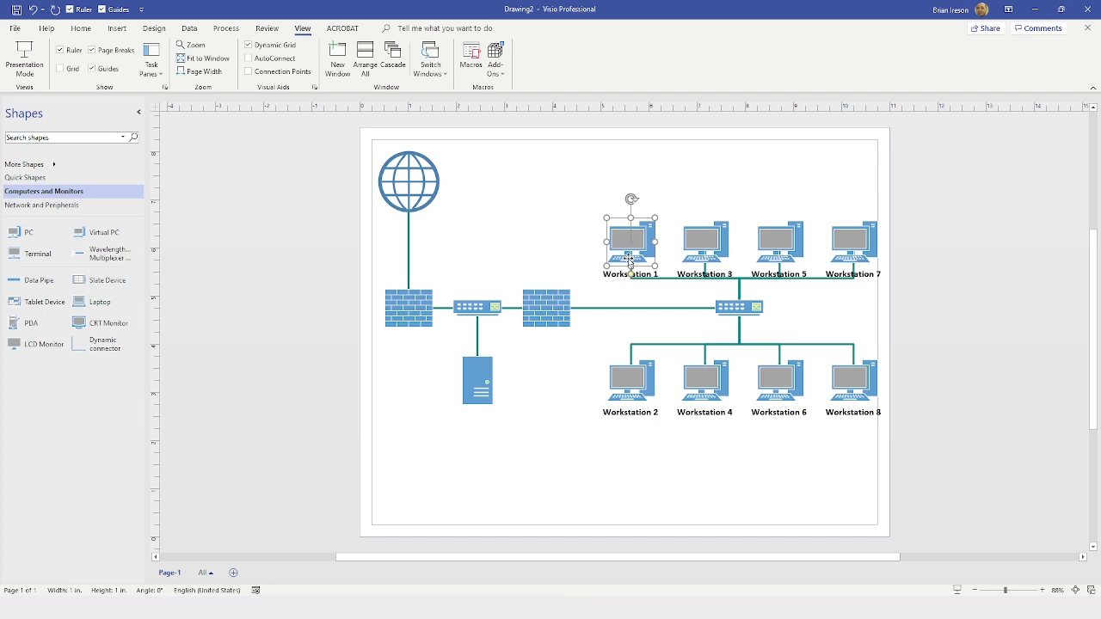
left_click_drag(156, 217, 631, 247)
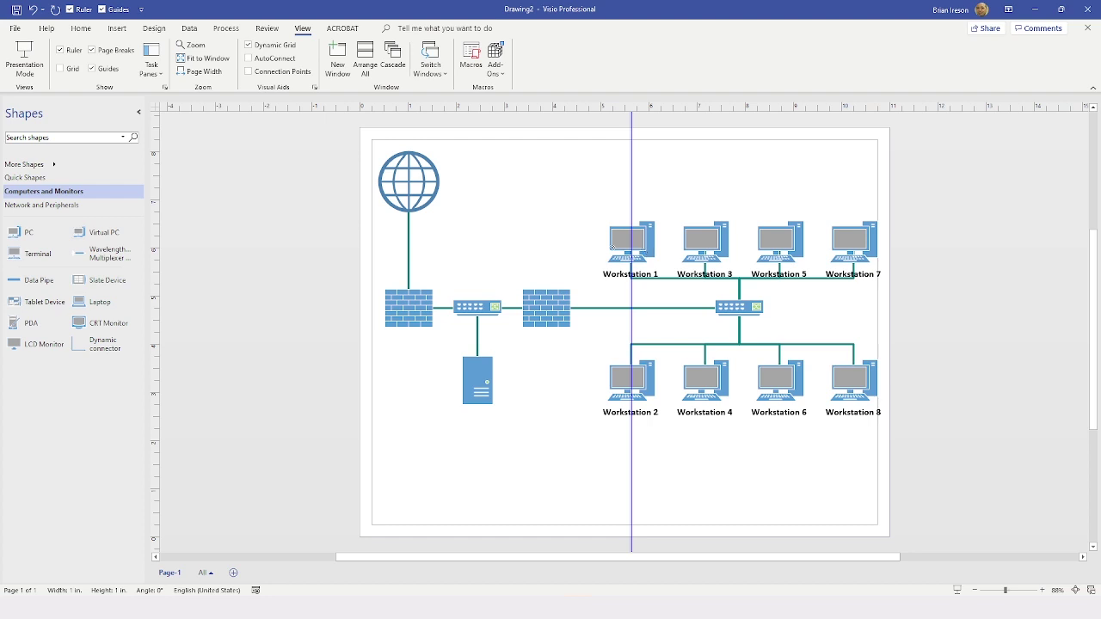
left_click(702, 241)
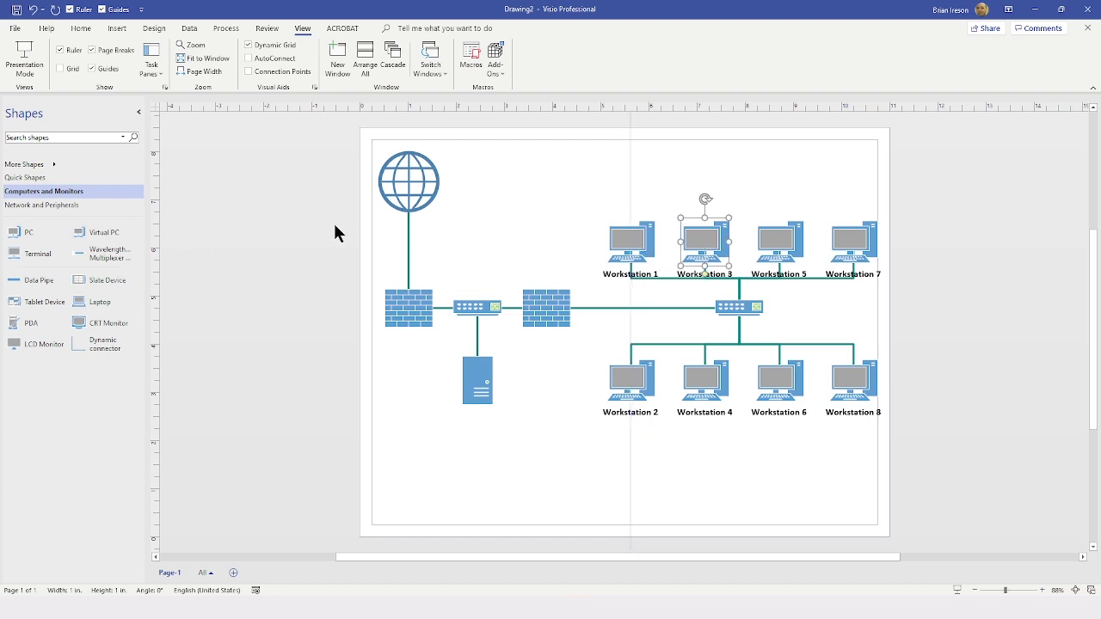
left_click_drag(154, 222, 706, 232)
left_click(791, 251)
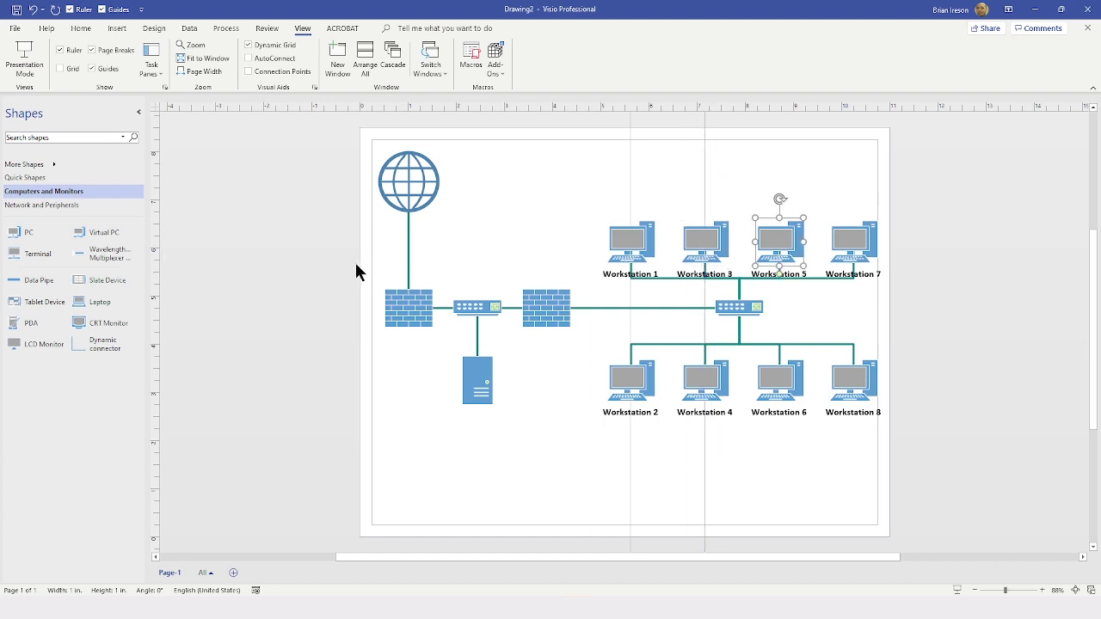
left_click_drag(155, 261, 780, 263)
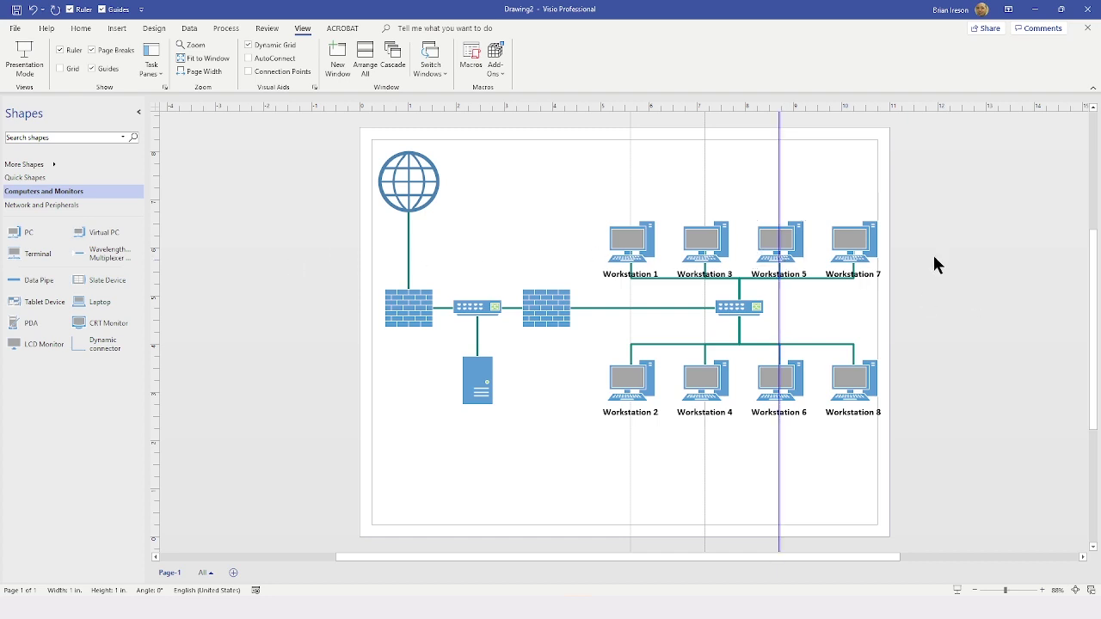
left_click(852, 243)
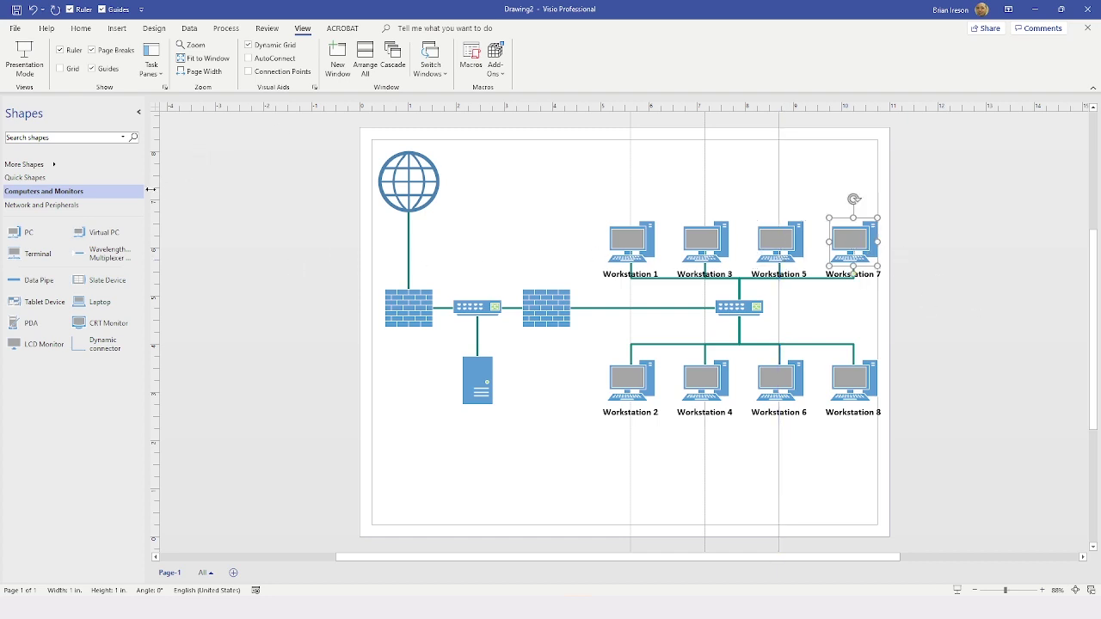
left_click_drag(153, 200, 853, 215)
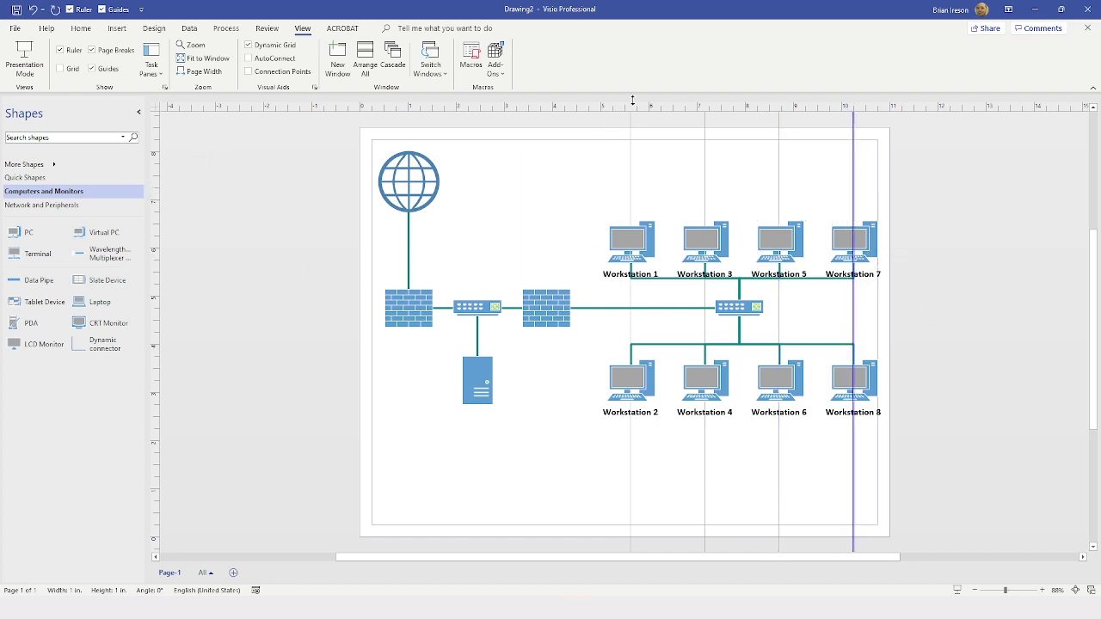
left_click_drag(697, 107, 691, 218)
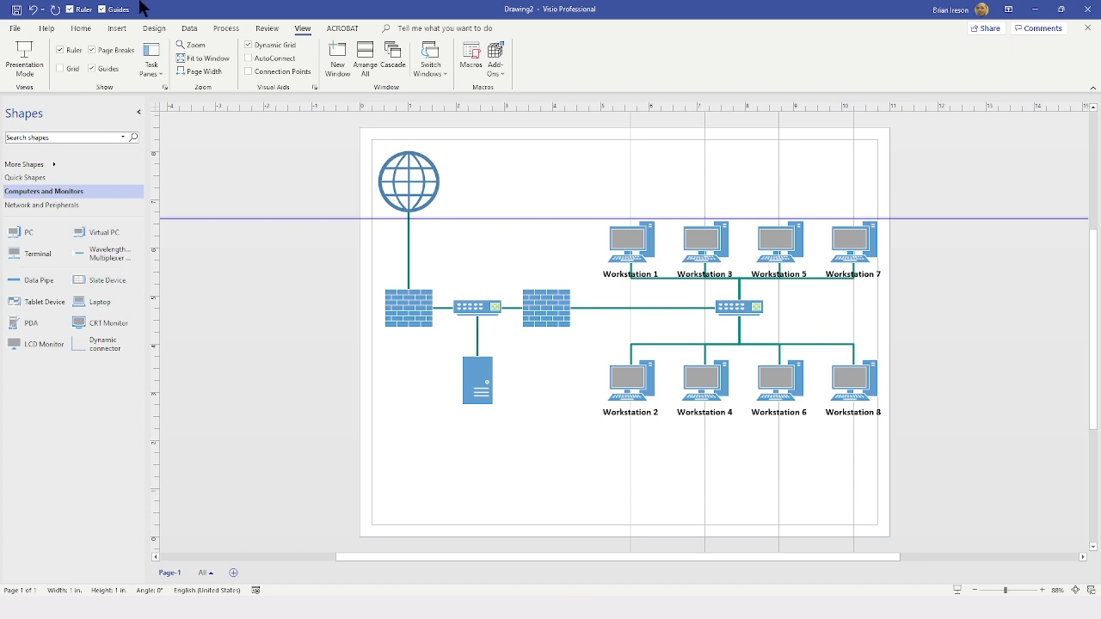
Use the Text Block tool to move the Workstation 1 label above its PC, resting on the horizontal guide
left_click(80, 28)
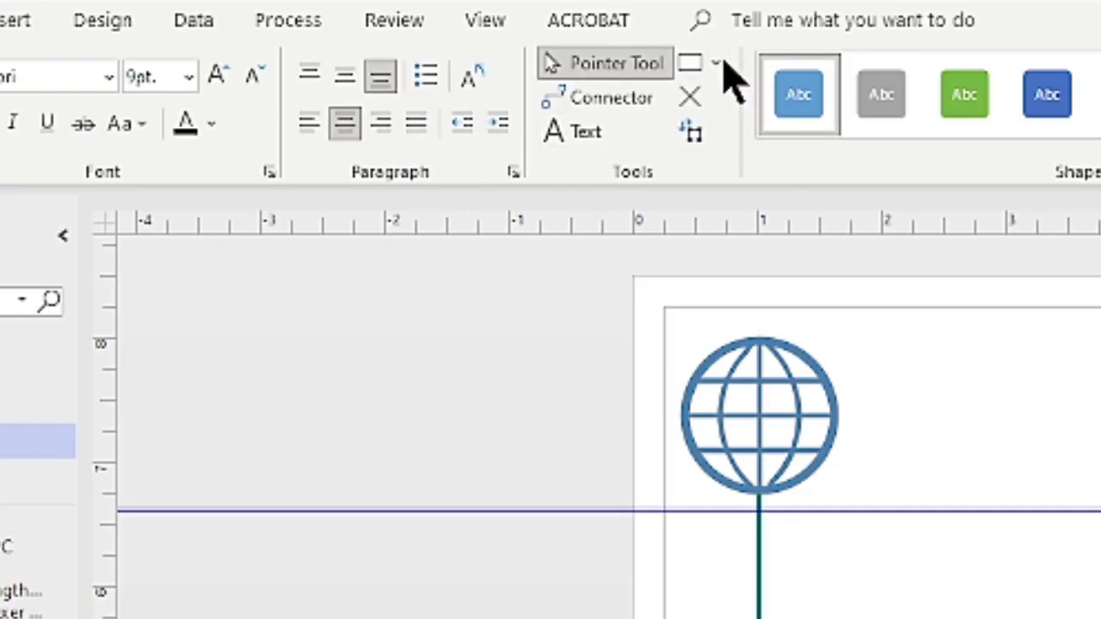
left_click(697, 138)
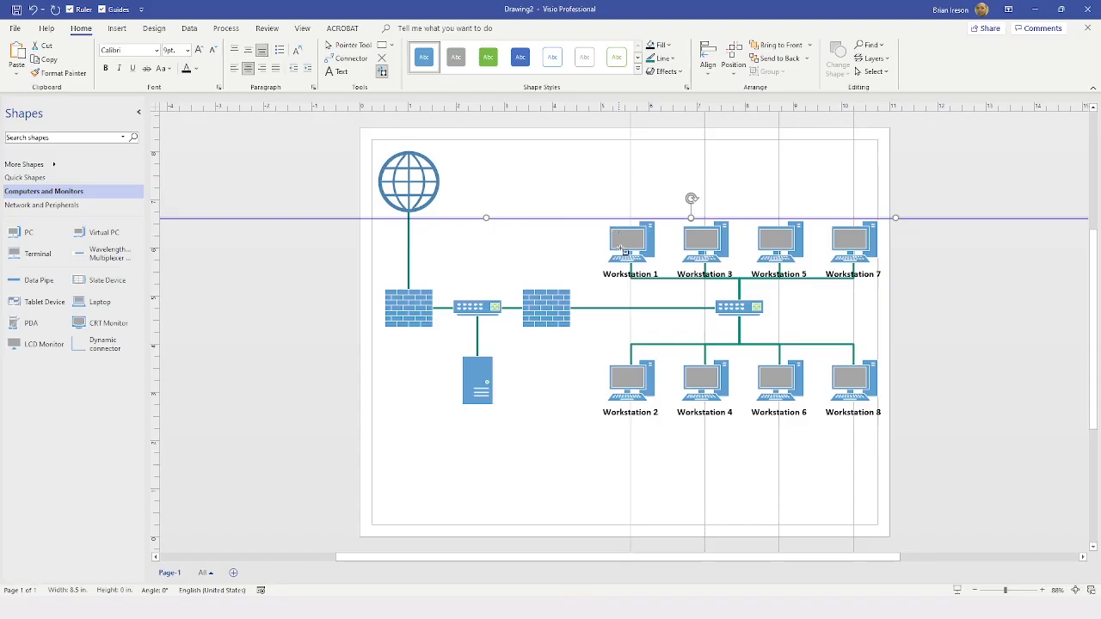
left_click(619, 274)
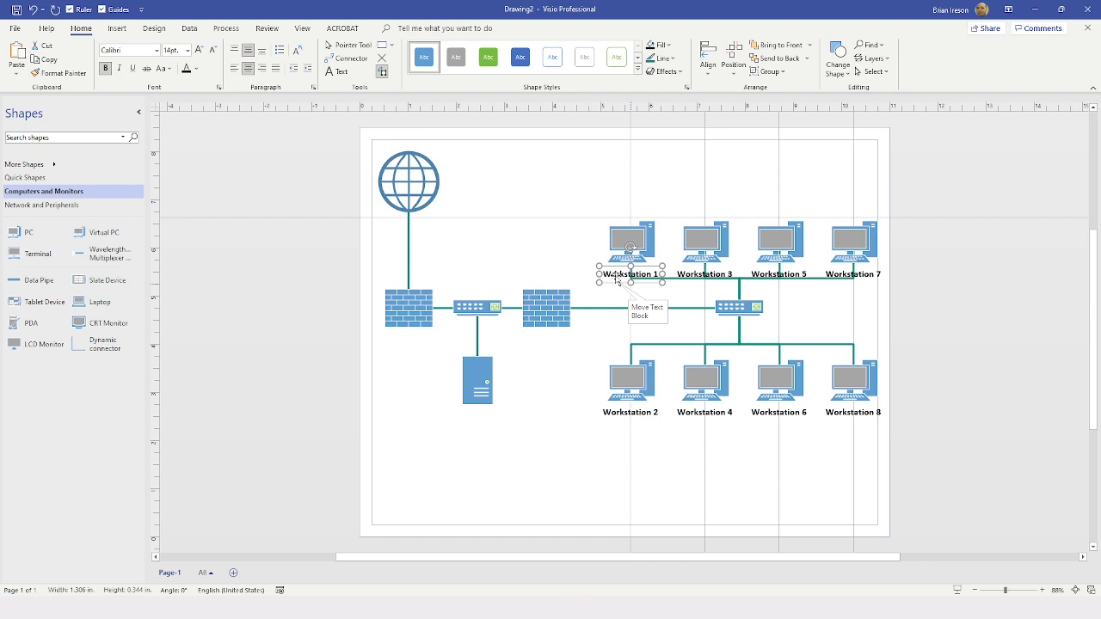
left_click_drag(617, 278, 621, 210)
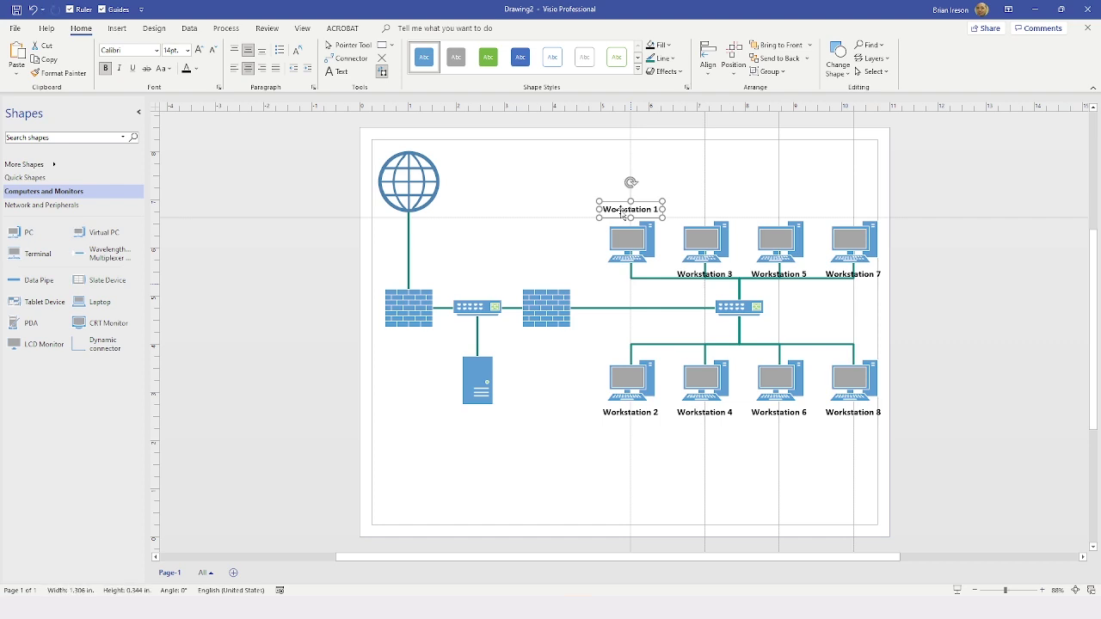
Move the Workstation 3, 5 and 7 labels above their PCs, aligned to the guides, and return to the Pointer Tool
left_click(694, 277)
left_click_drag(693, 277, 698, 212)
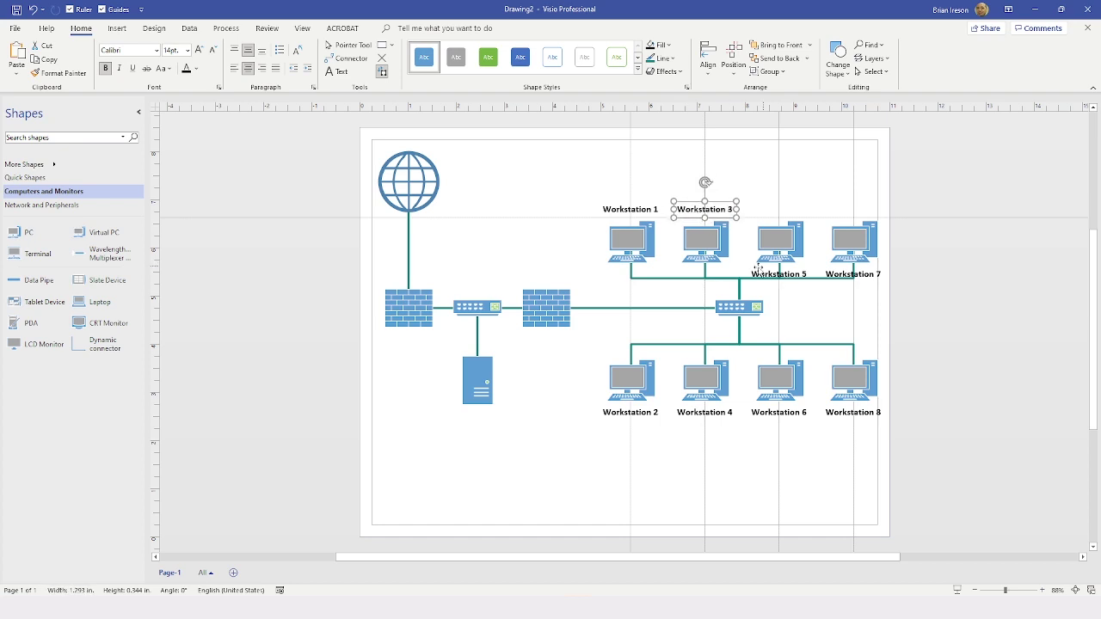
left_click(768, 277)
left_click_drag(769, 277, 768, 213)
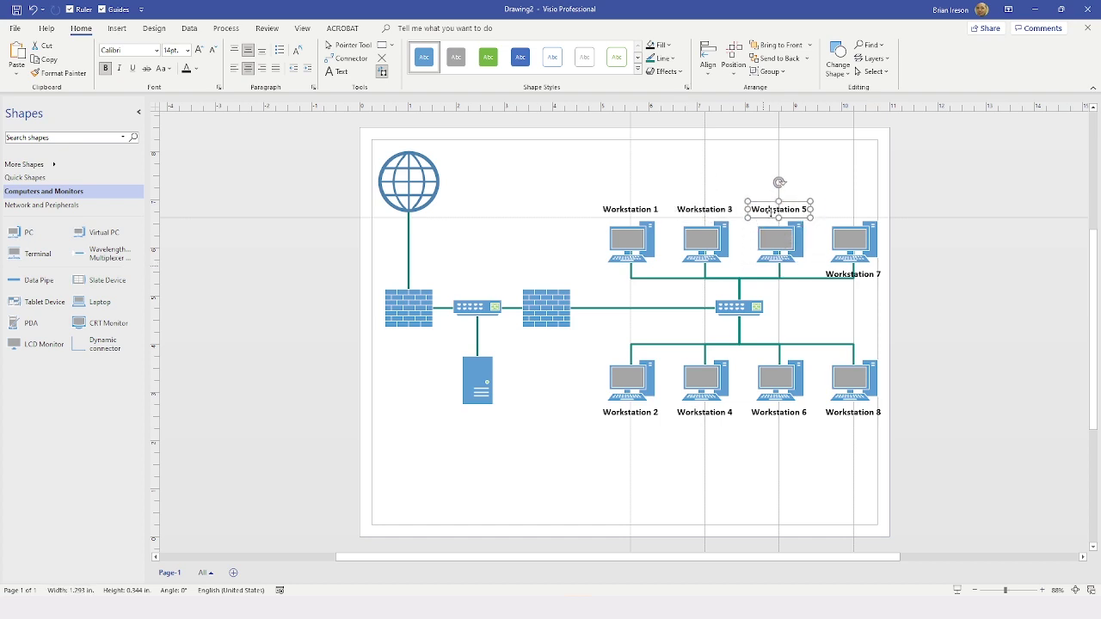
left_click(846, 275)
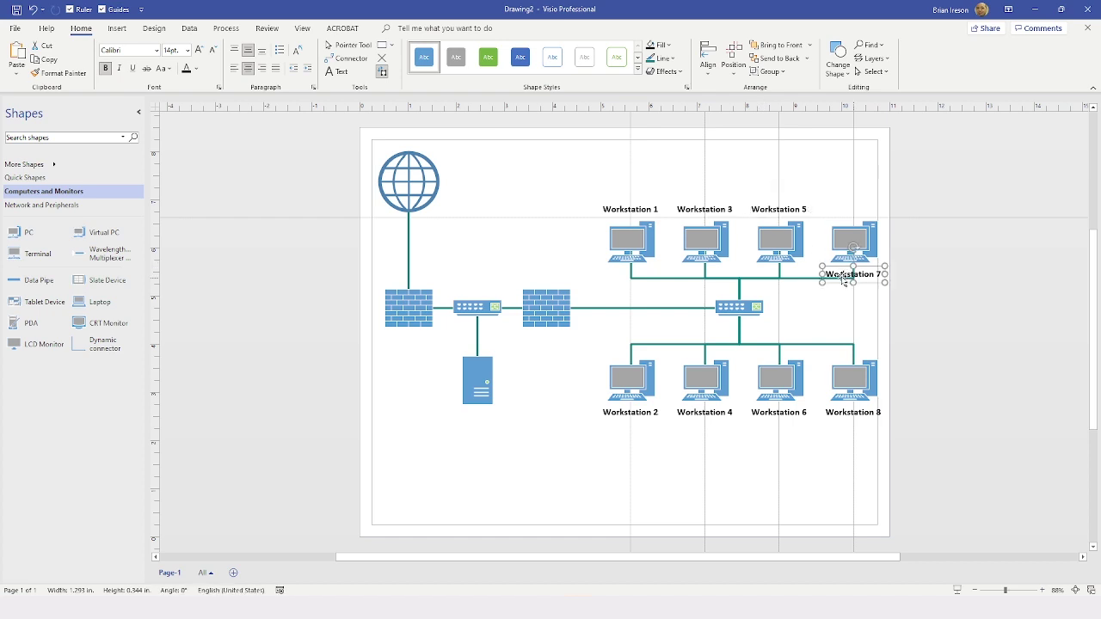
left_click_drag(842, 276, 839, 212)
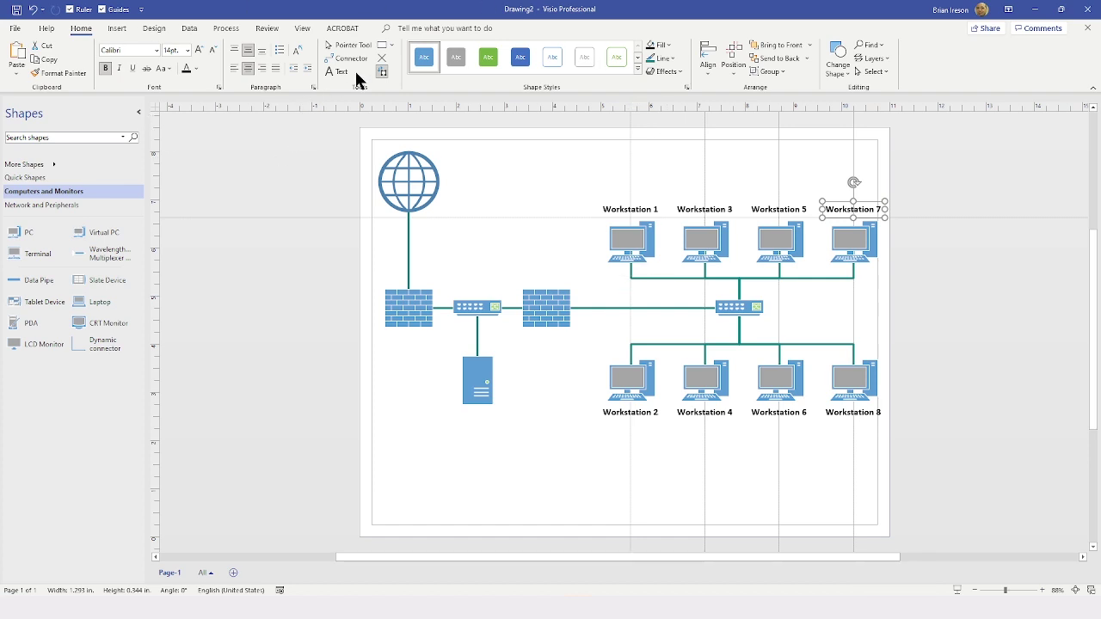
left_click(353, 46)
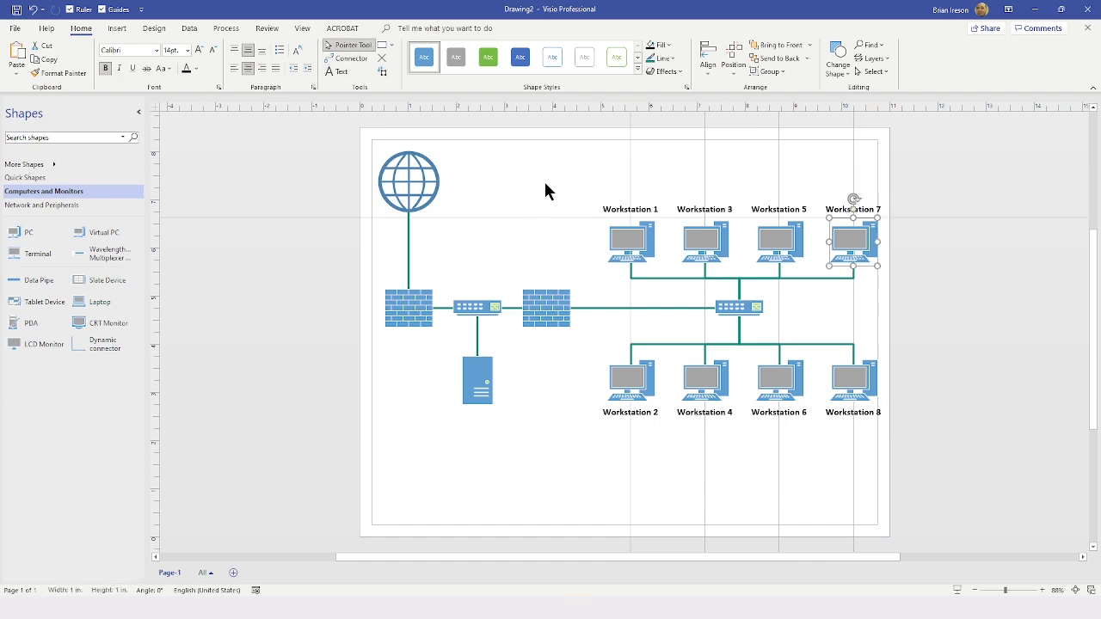
Toggle the display of the guides off and on, leaving them hidden
left_click(101, 9)
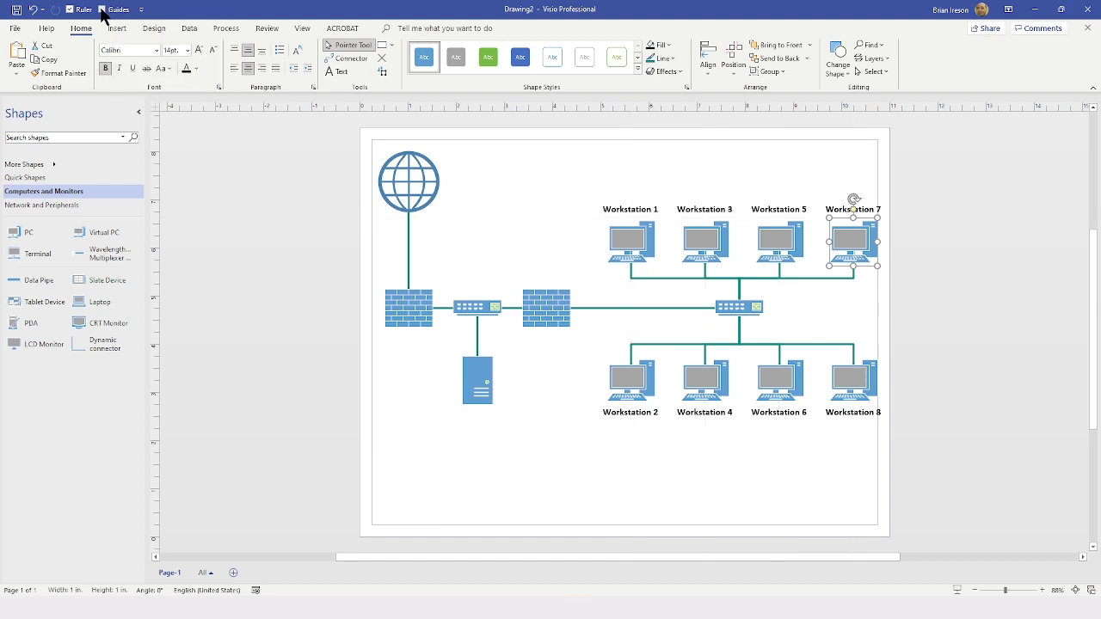
left_click(102, 10)
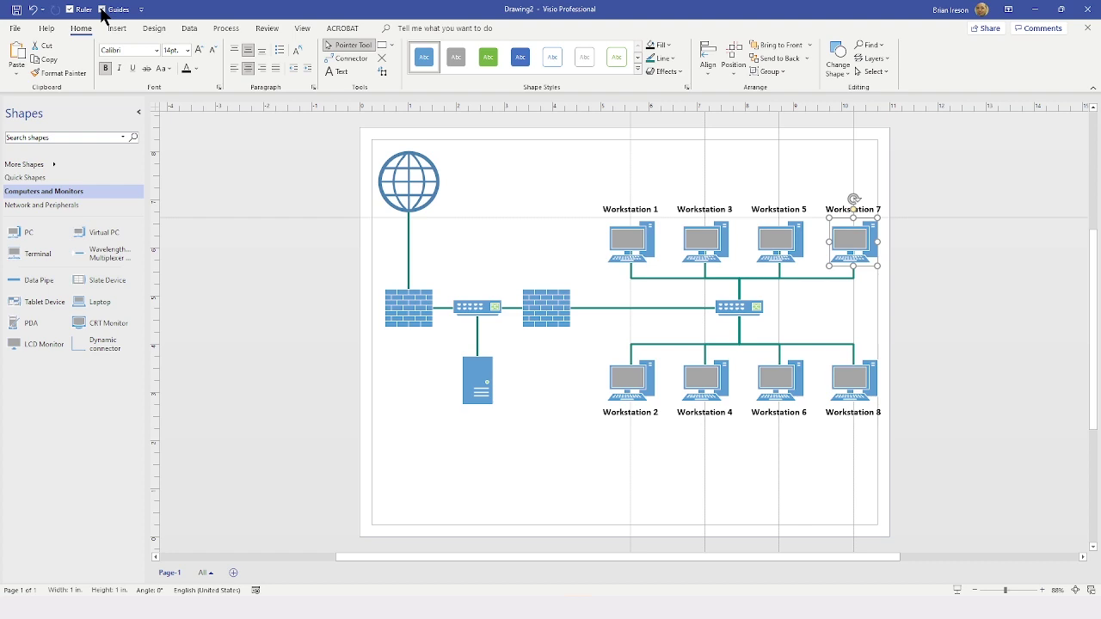
left_click(101, 9)
left_click(102, 9)
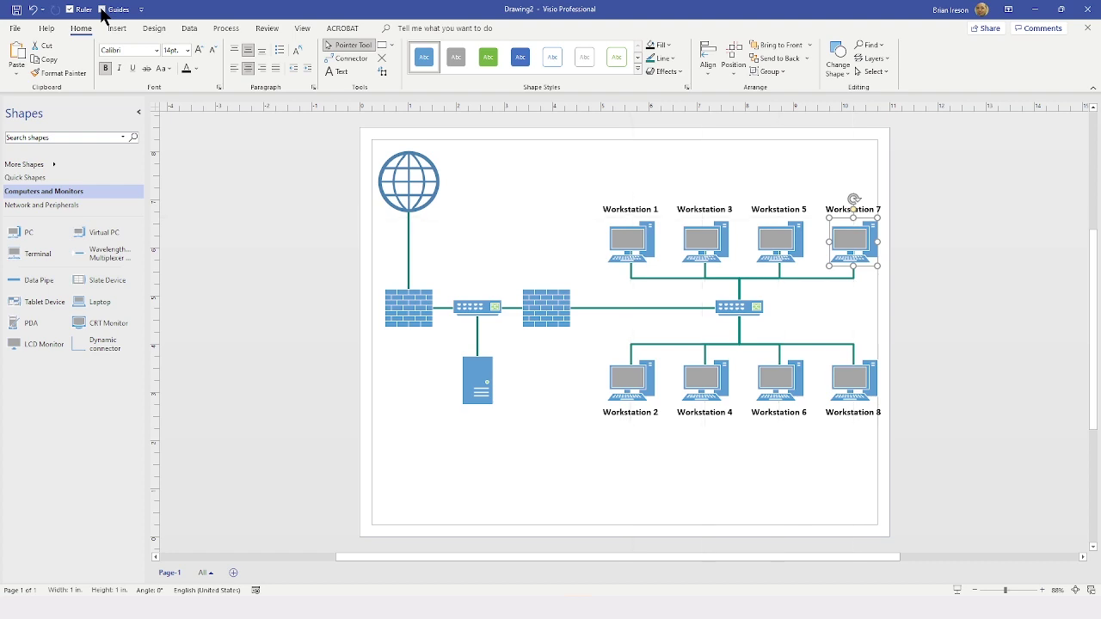